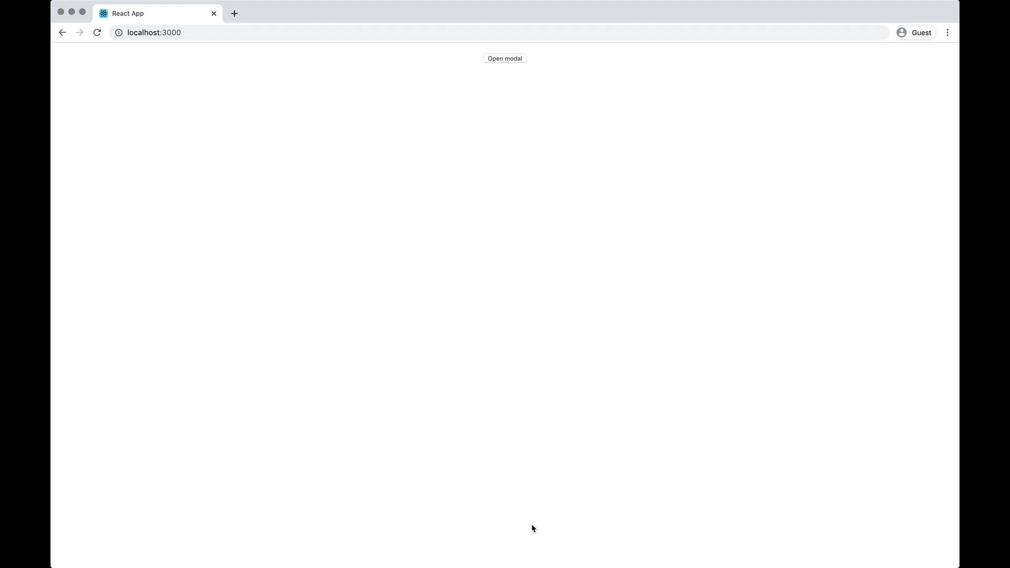
Step: Bring the popup-modal VS Code window forward from the Dock after viewing localhost:3000
left_click(526, 556)
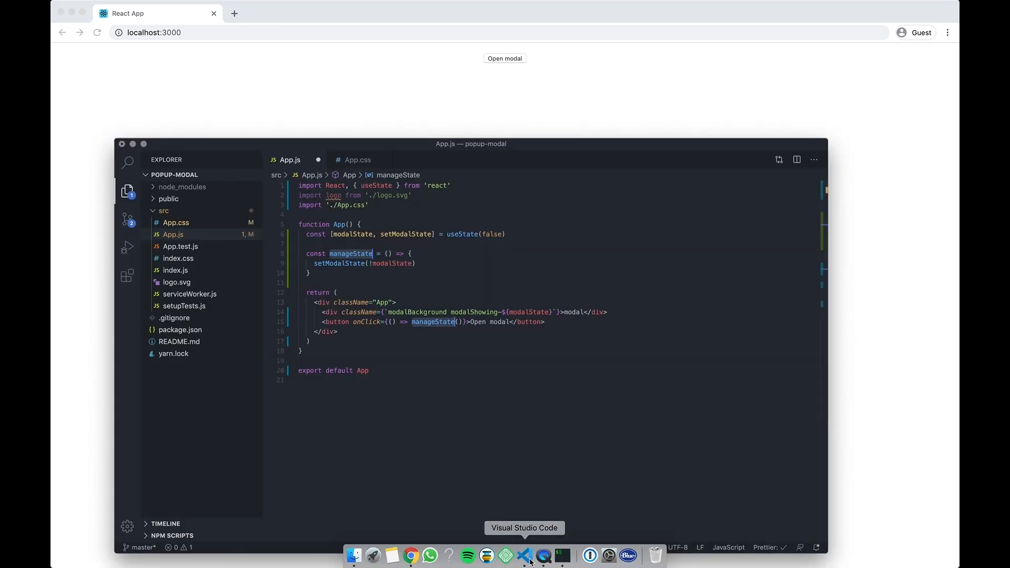
Step: Rename both manageState occurrences to toggleModalState and save App.js
double_click(351, 253)
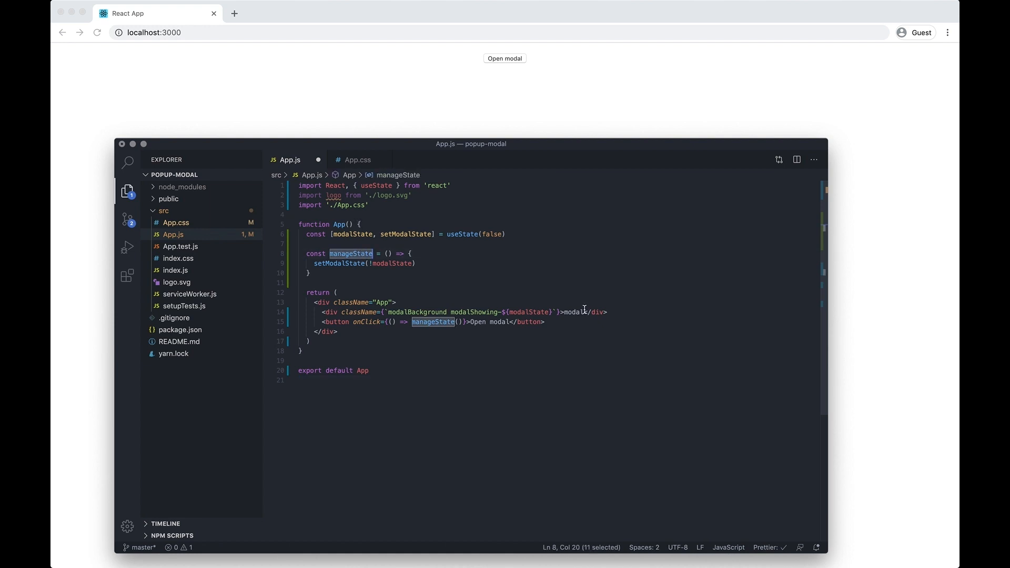
key("super+d")
type("tog")
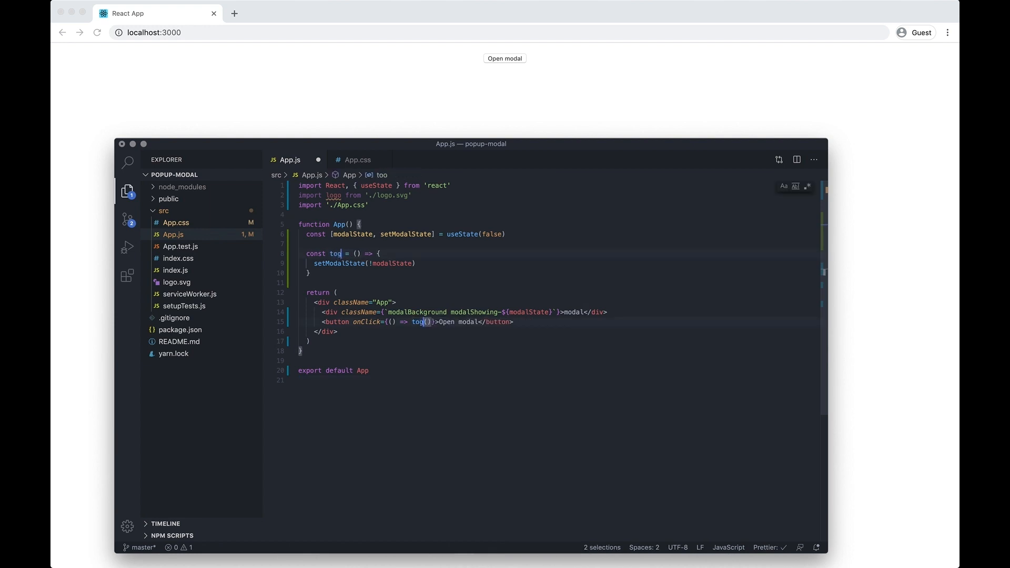
type("gleS")
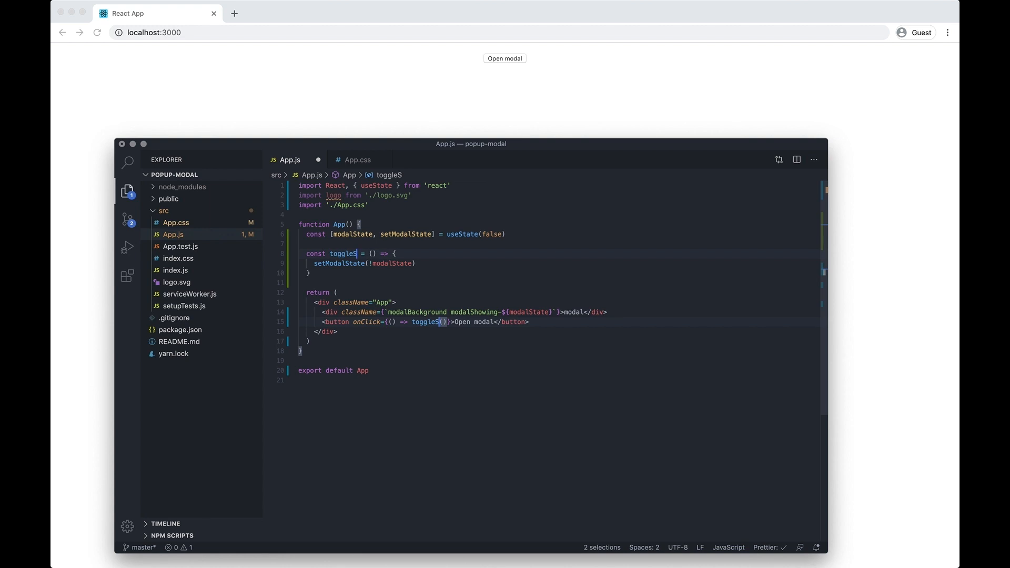
type("ModalStat")
type("e")
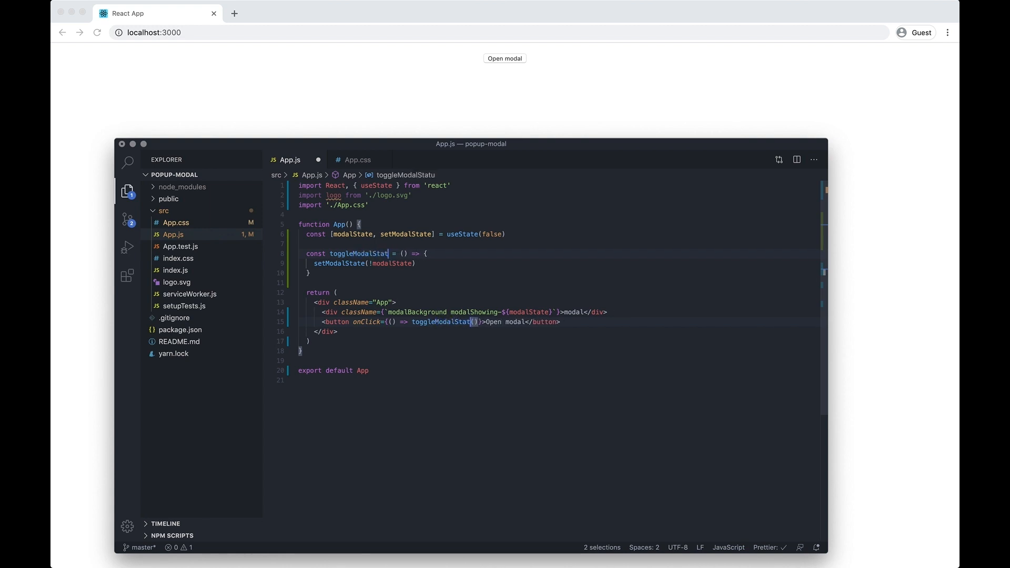
left_click(591, 311)
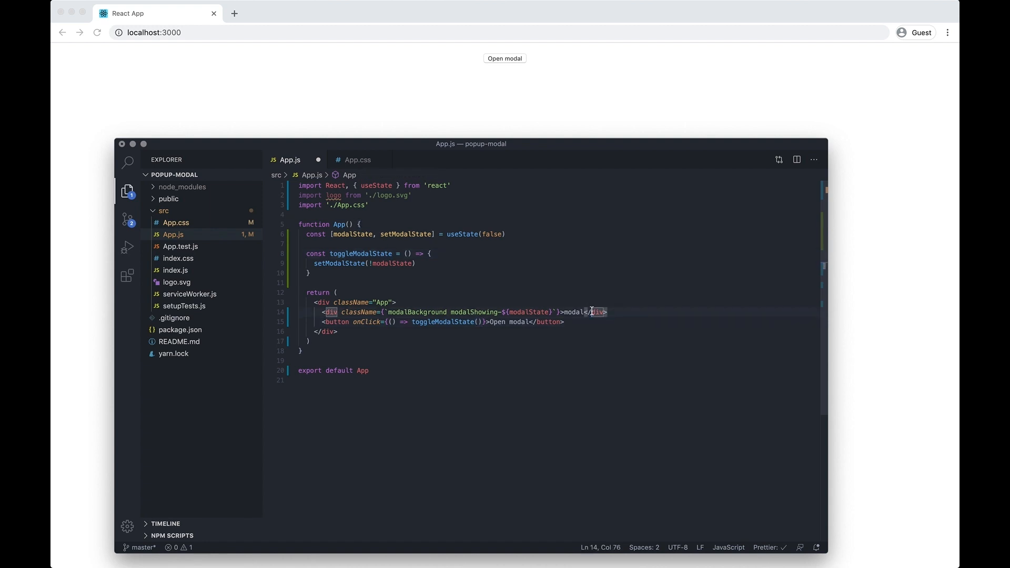
key("super+s")
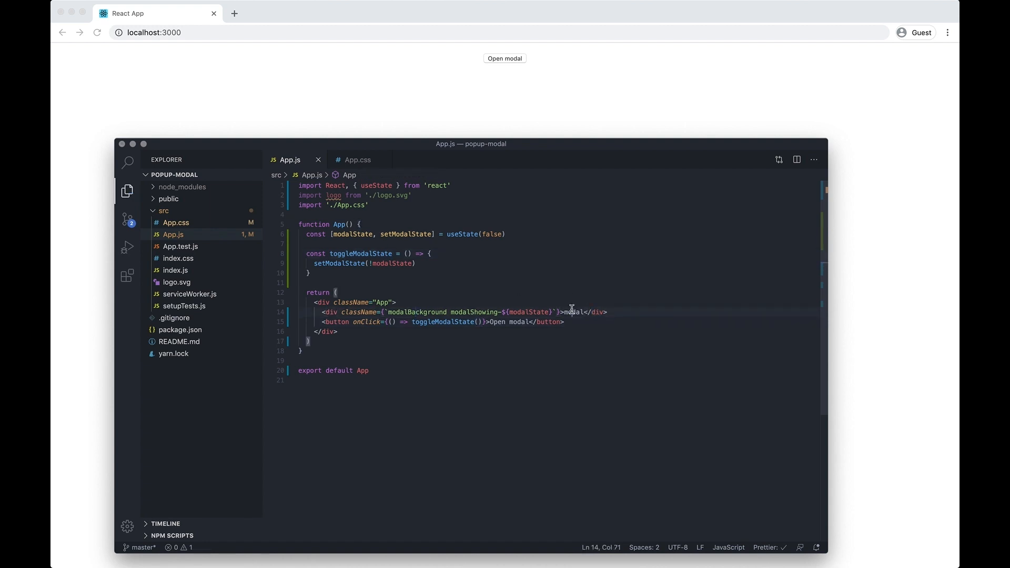
double_click(573, 312)
Step: Replace the 'modal' placeholder with a <div className="modalInner"> inside modalBackground
key("BackSpace")
key("Return")
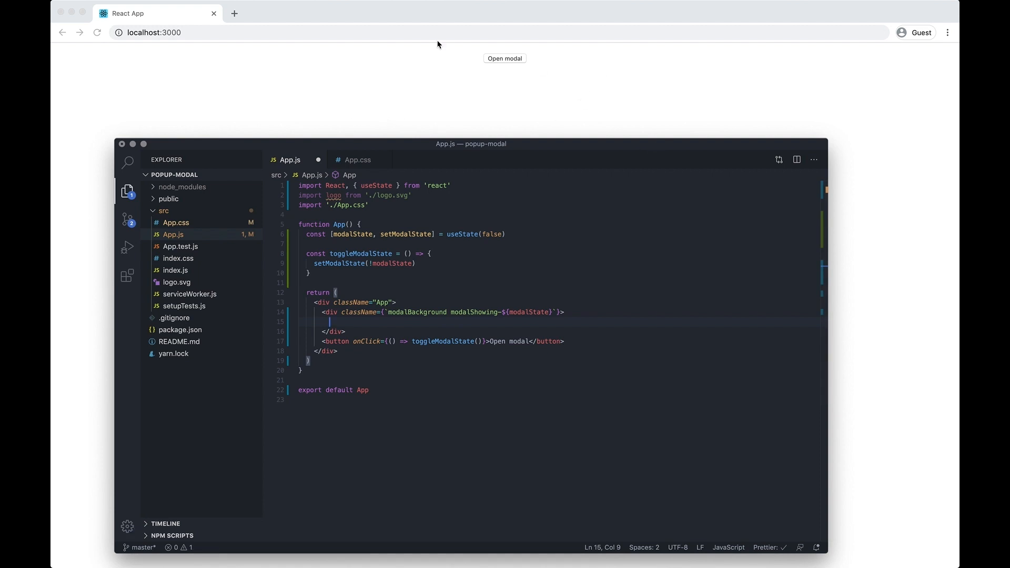
type("<")
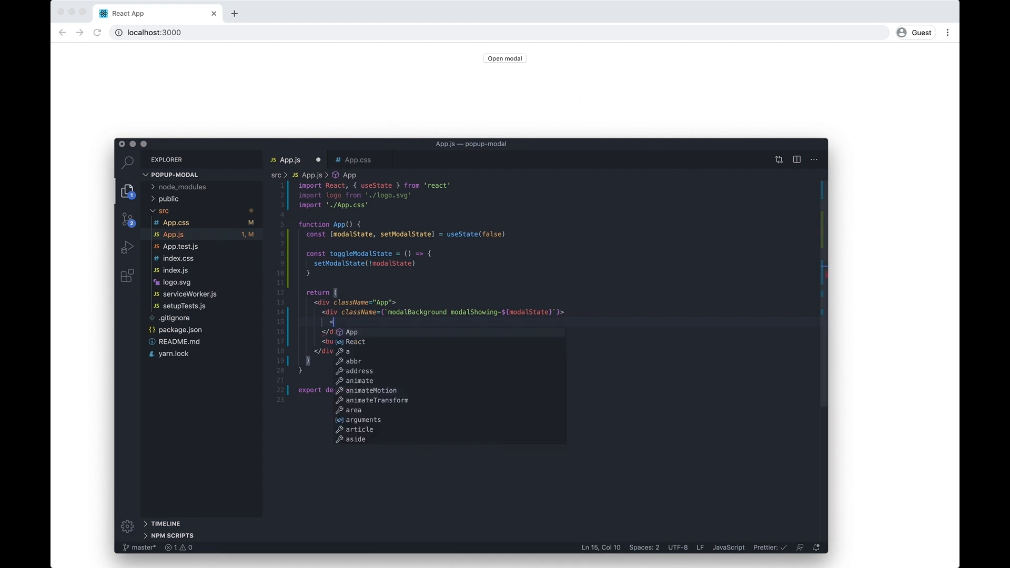
type("div calassName=")
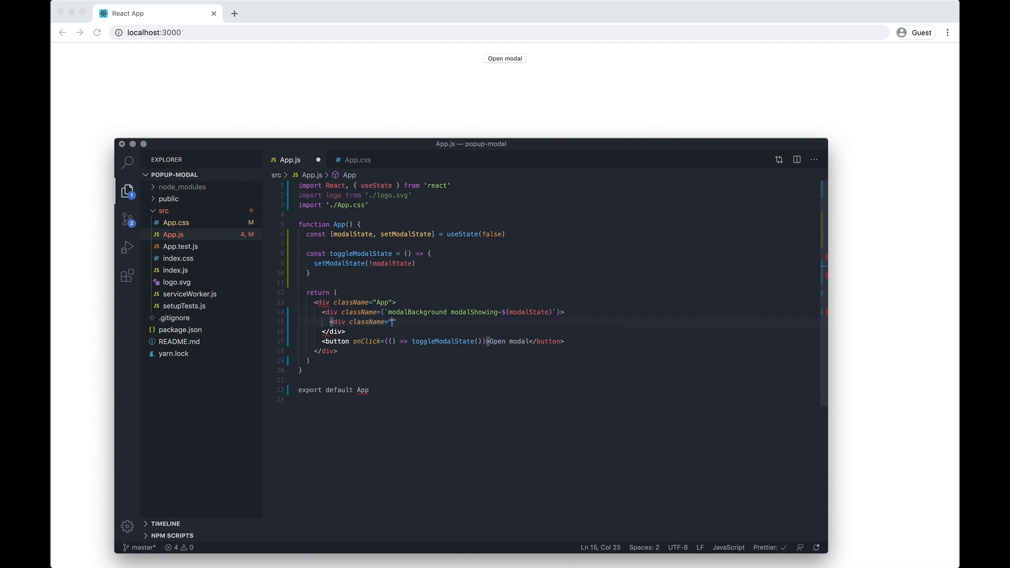
type("modal")
type("Inner")
type(">")
key("Return")
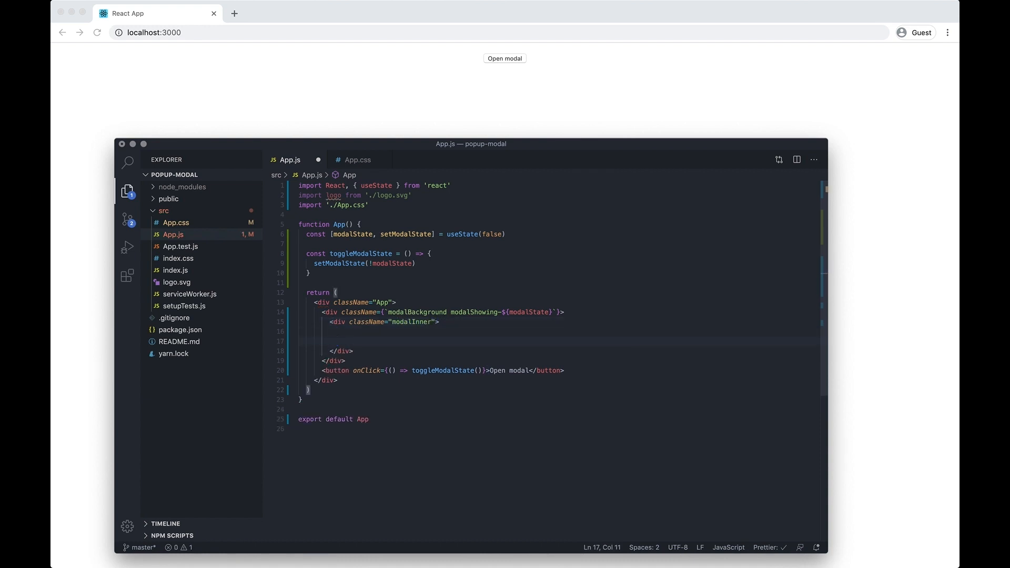
key("shift+Tab")
key("BackSpace")
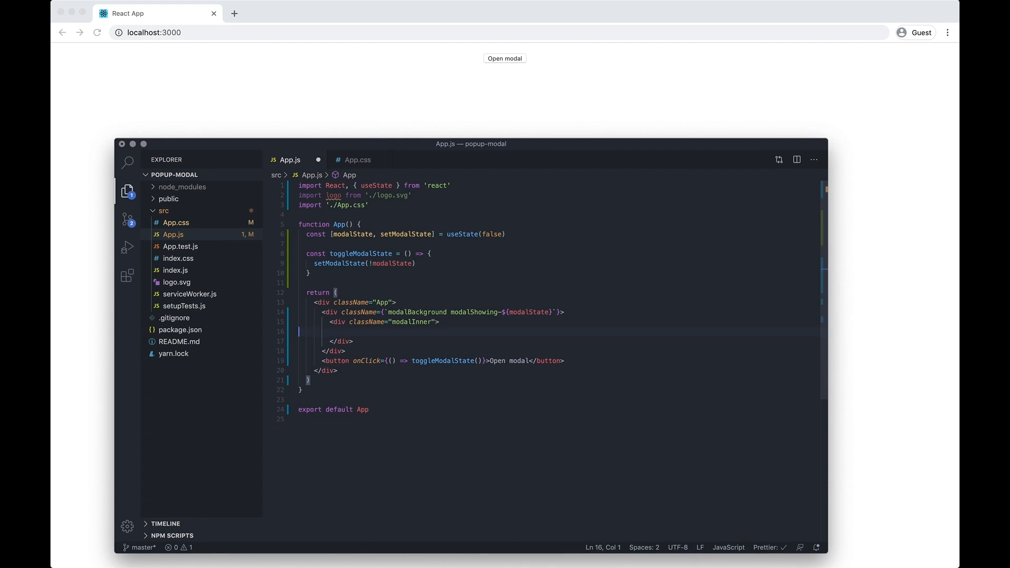
key("Tab")
key("Tab")
type("<div className=\"\"></div>")
Step: Nest a <div className="modalImage"> inside modalInner via Emmet expansion
key("Left")
key("Left")
type("modalImag")
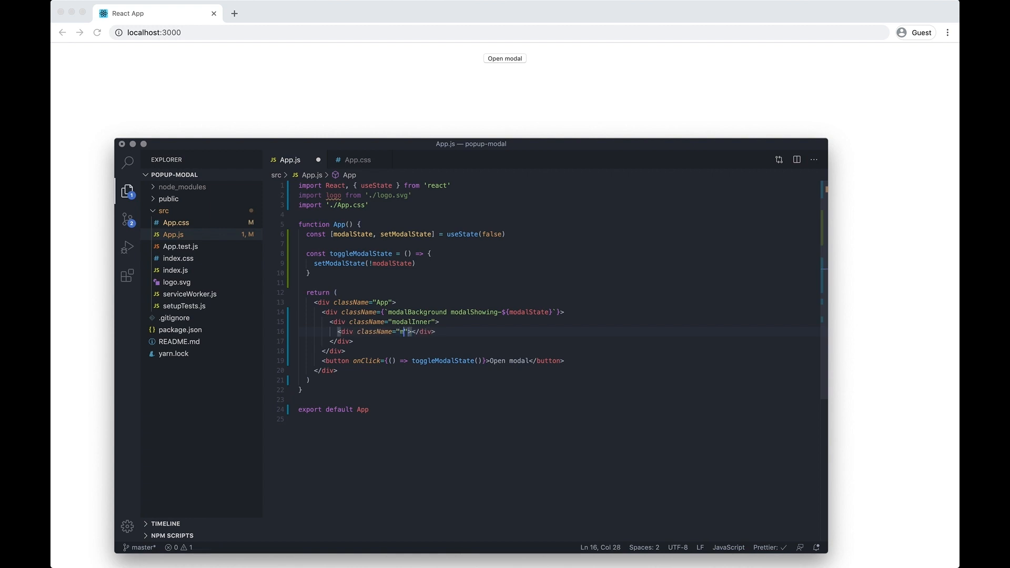
type("e")
key("Right")
key("Right")
key("Return")
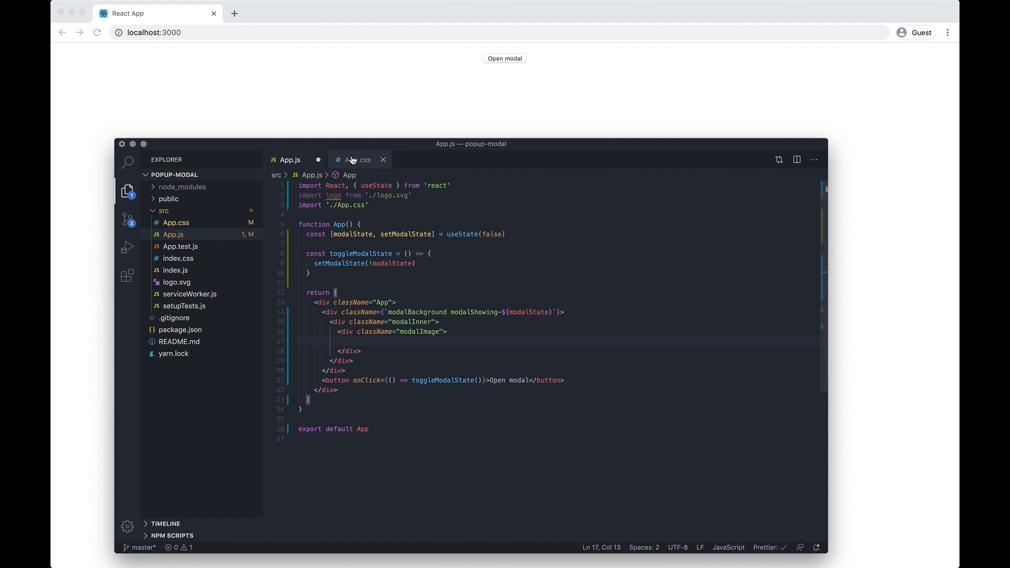
Step: Load unsplash.com in a new Chrome tab
left_click(300, 113)
left_click(234, 13)
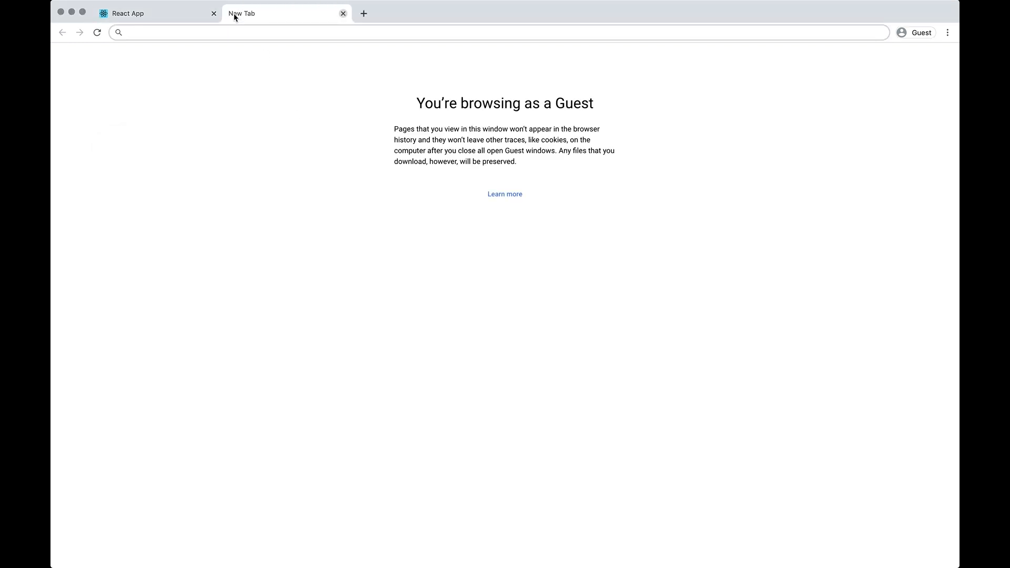
type("unsplash.com")
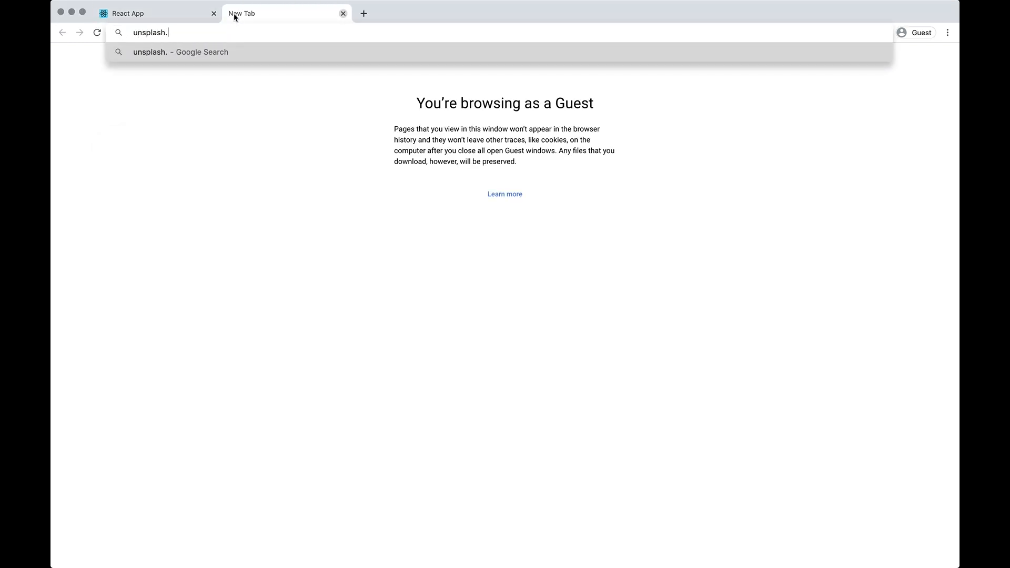
key("Return")
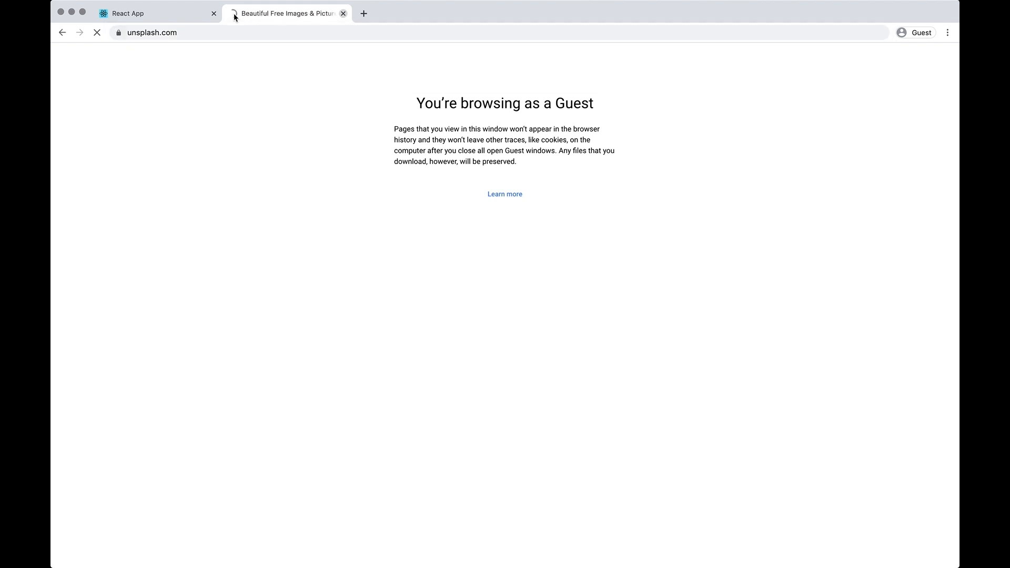
scroll(370, 280, "down", 5)
scroll(370, 279, "down", 3)
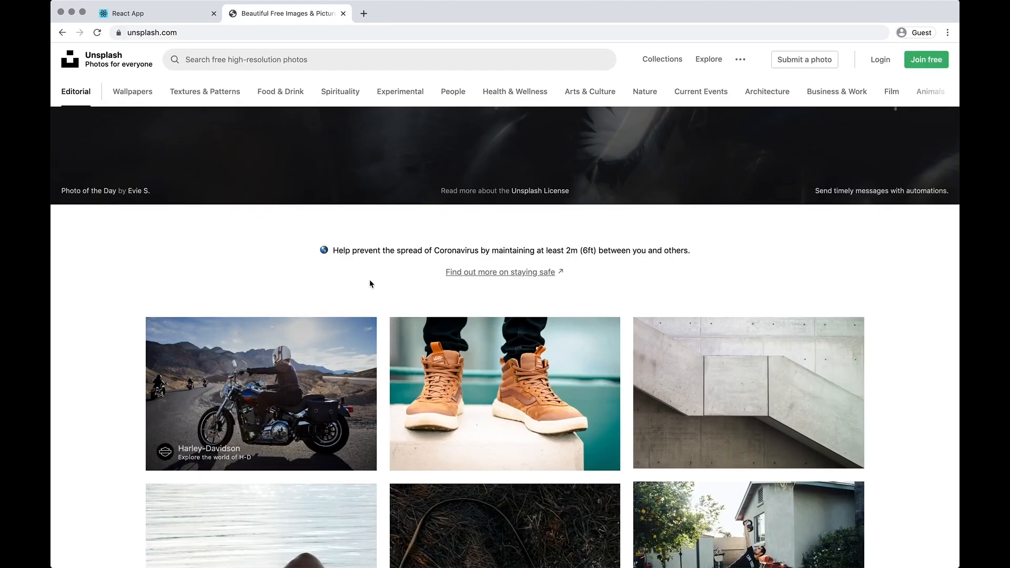
scroll(369, 280, "down", 10)
scroll(370, 280, "down", 8)
scroll(371, 281, "up", 5)
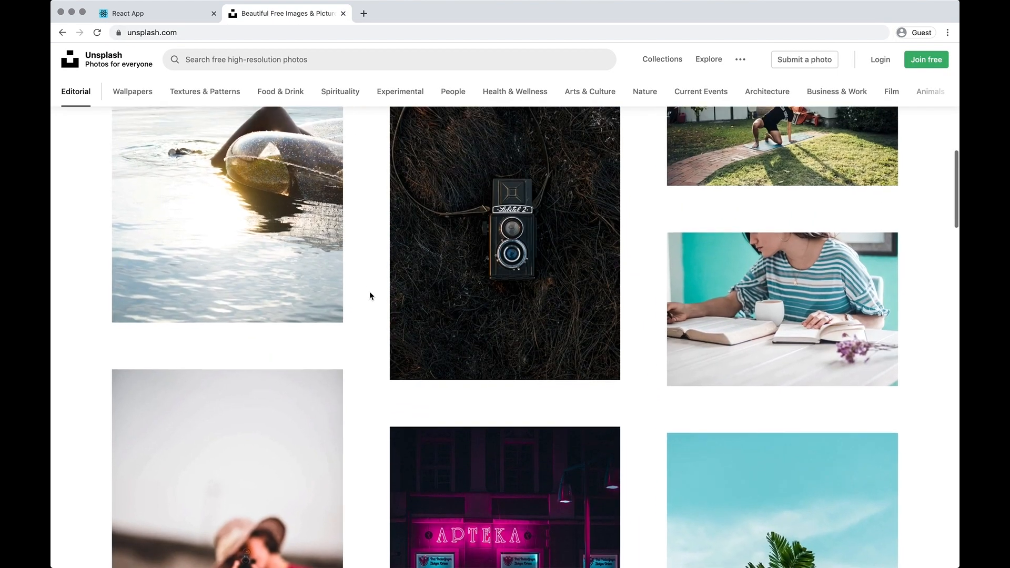
scroll(370, 292, "down", 4)
scroll(370, 296, "down", 8)
scroll(369, 295, "down", 2)
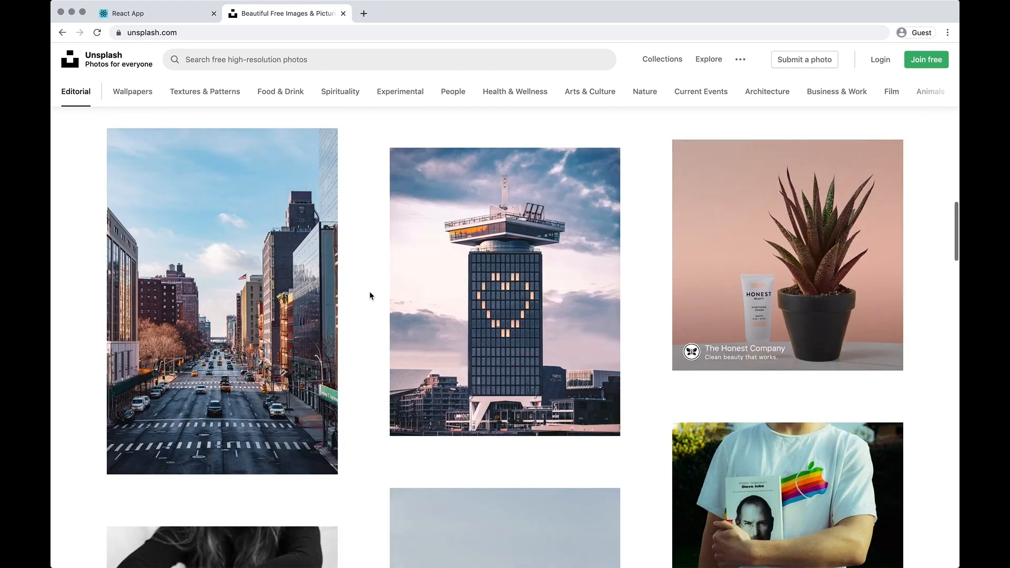
scroll(369, 295, "down", 6)
scroll(369, 307, "down", 3)
scroll(369, 306, "up", 5)
scroll(369, 307, "up", 8)
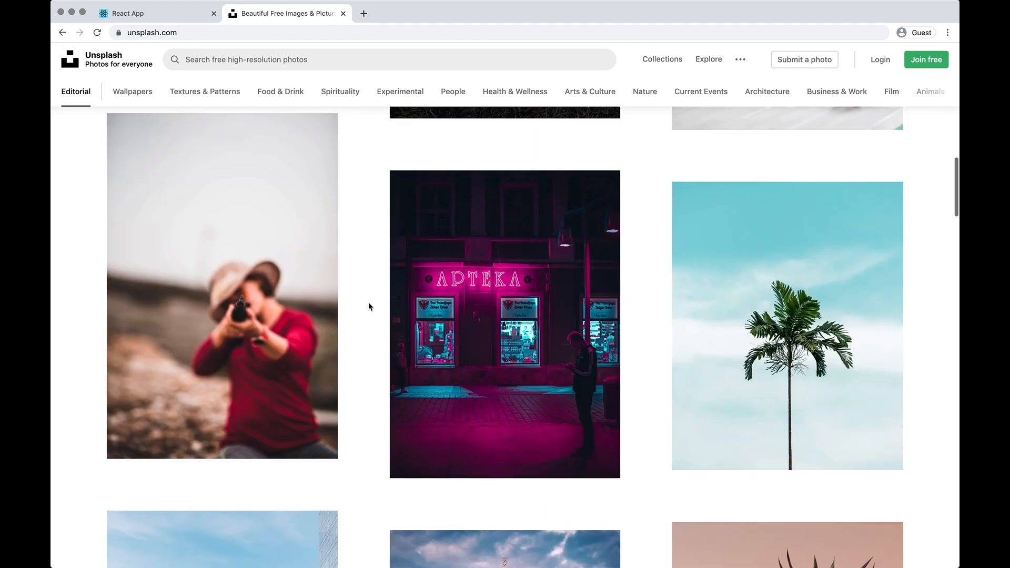
scroll(369, 307, "up", 2)
mouse_move(221, 358)
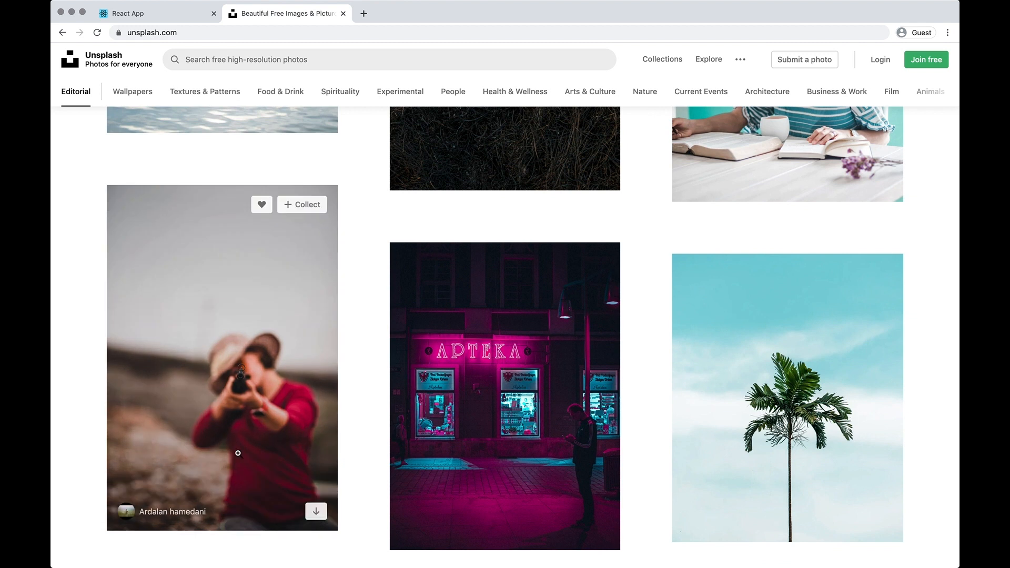
scroll(255, 357, "up", 2)
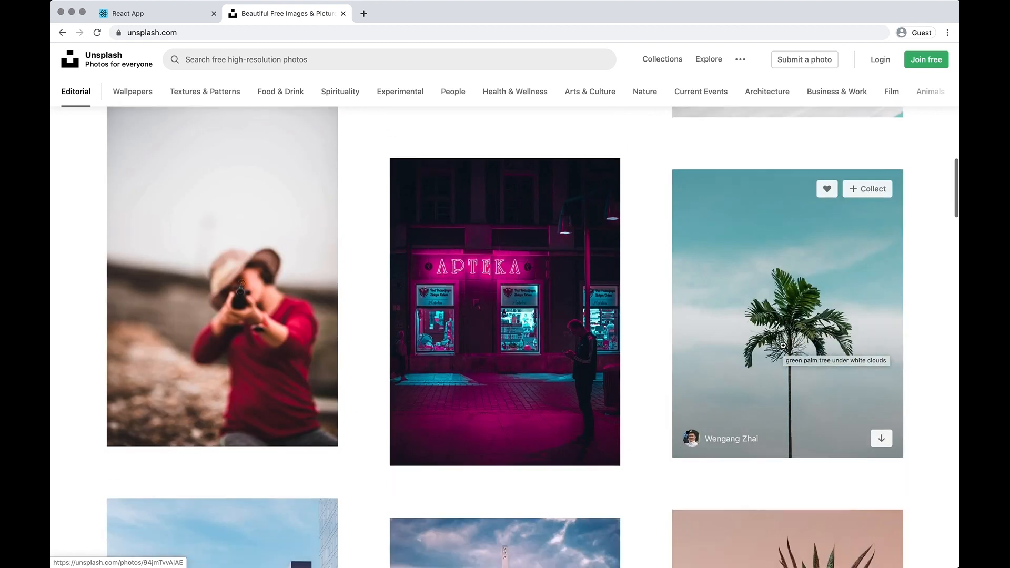
Step: Copy the green palm tree photo's image address and return to the app tab
left_click(788, 349)
right_click(510, 231)
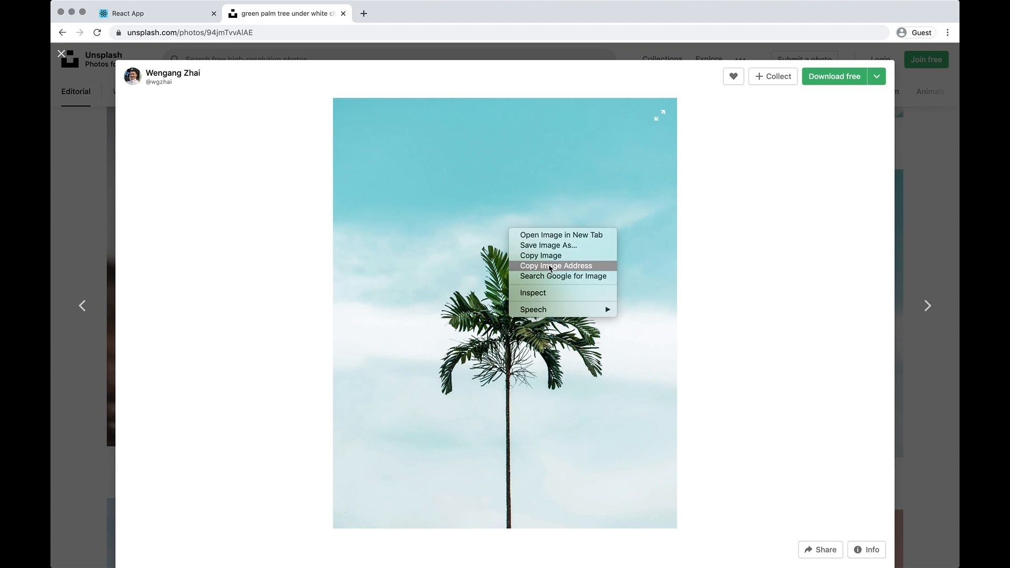
left_click(551, 267)
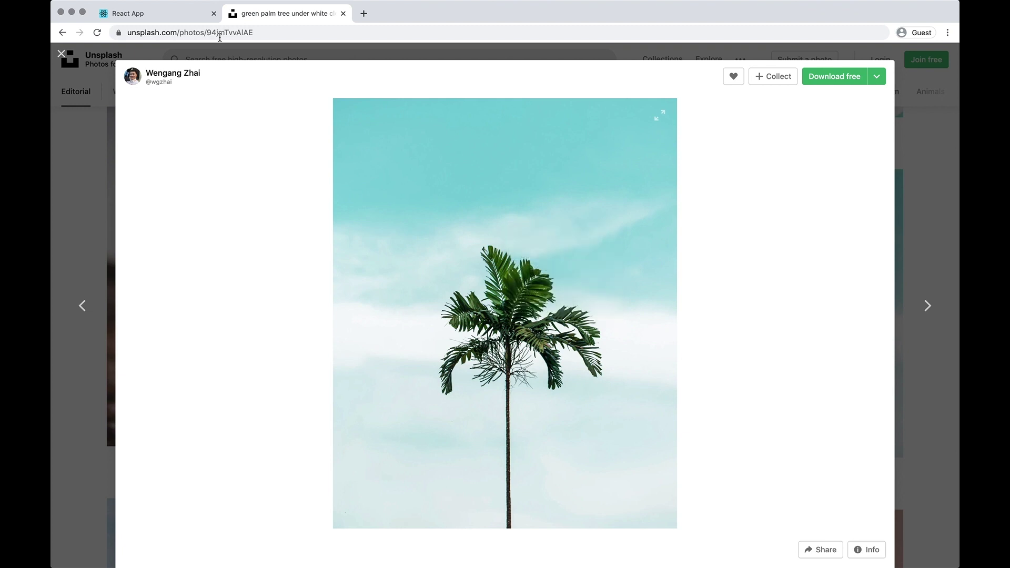
left_click(185, 17)
mouse_move(505, 563)
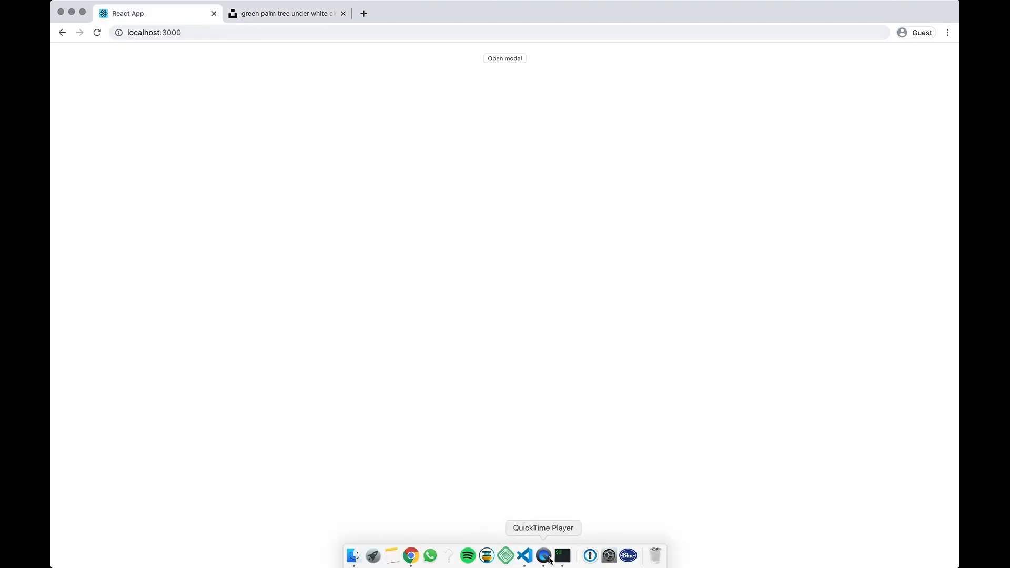
Step: Insert a self-closing img with the pasted palm URL and alt "modal pic" inside modalImage
left_click(524, 557)
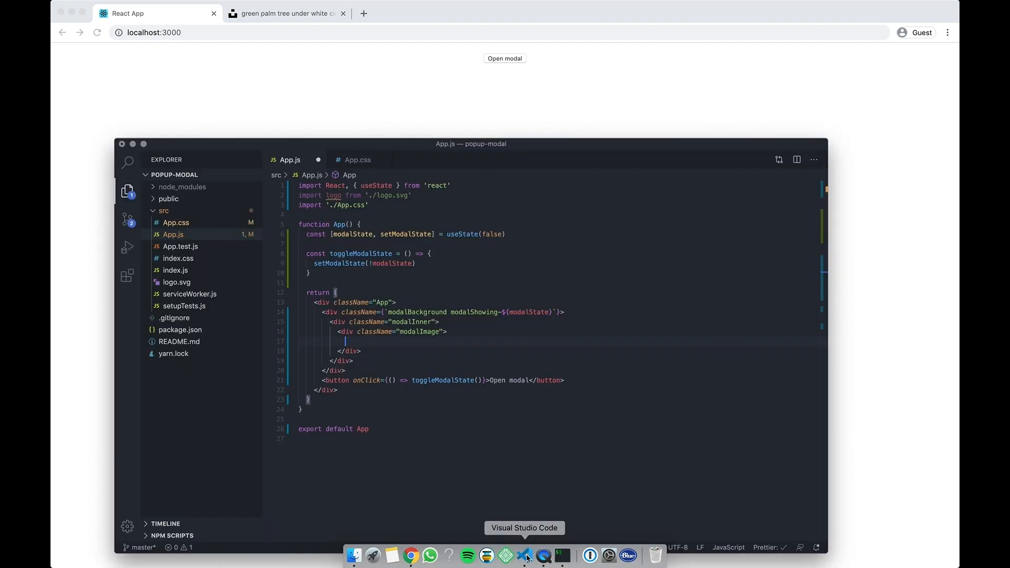
left_click(416, 342)
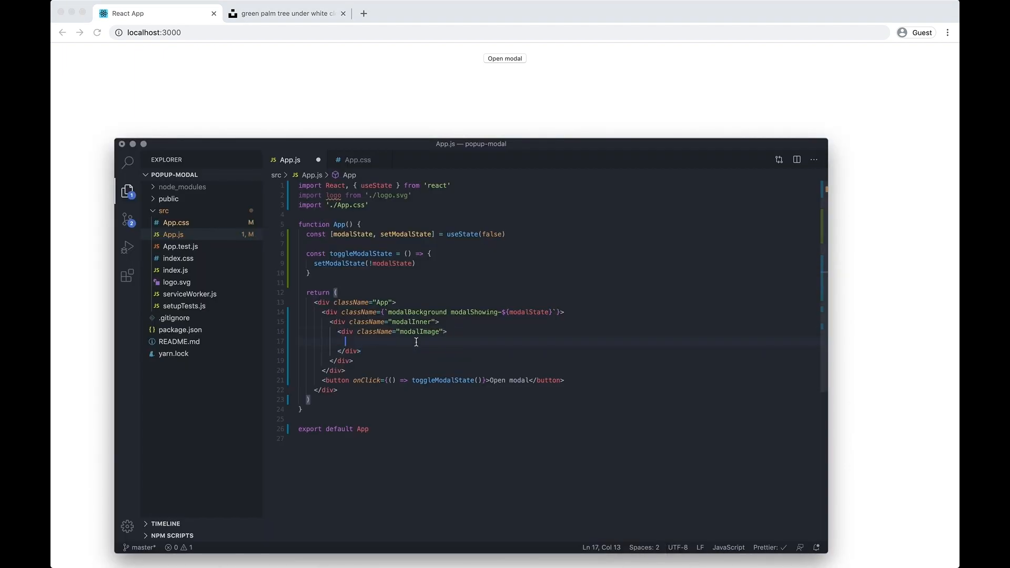
type("<img c")
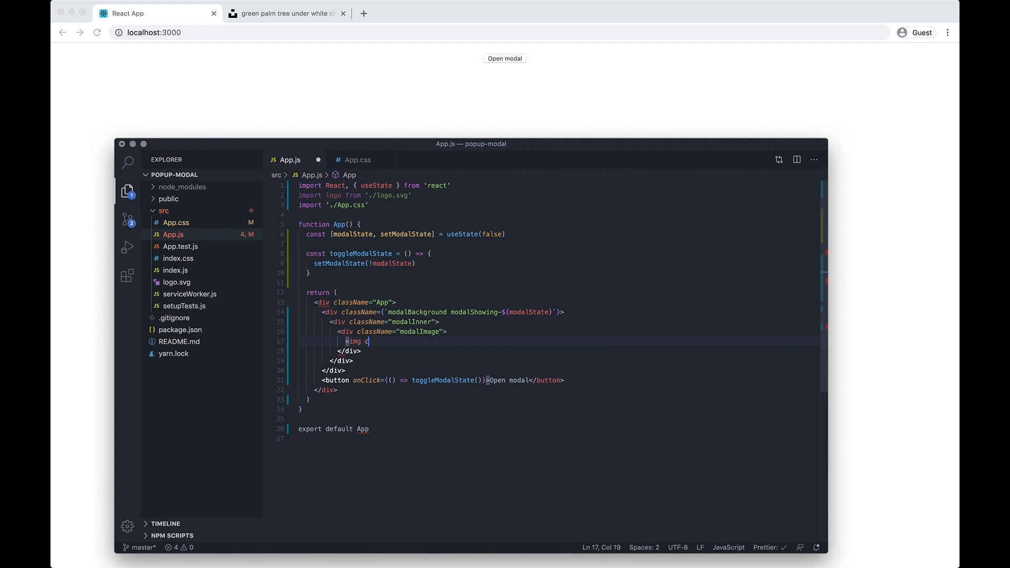
key("BackSpace")
type("src=")
type("\"")
key("super+v")
type("\" ")
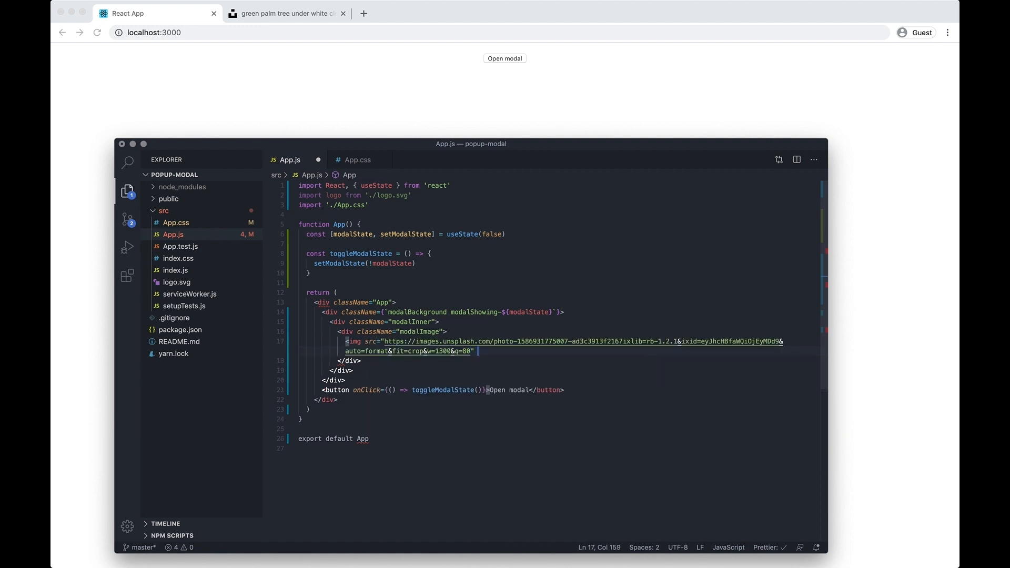
type("alt=")
type("\"mo")
type("dal ")
type("pic\">")
key("shift+End")
key("BackSpace")
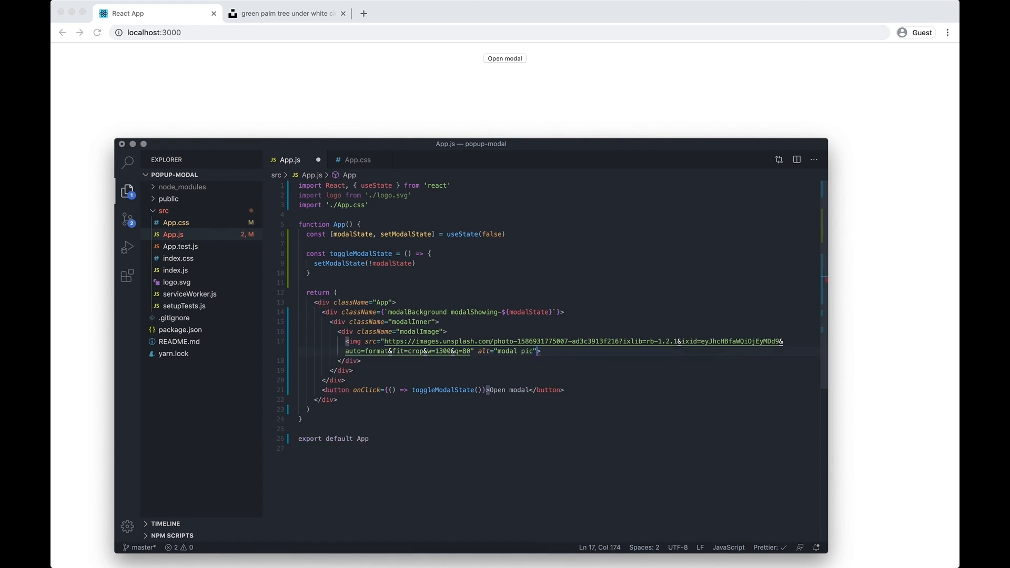
type("/>")
left_click(364, 362)
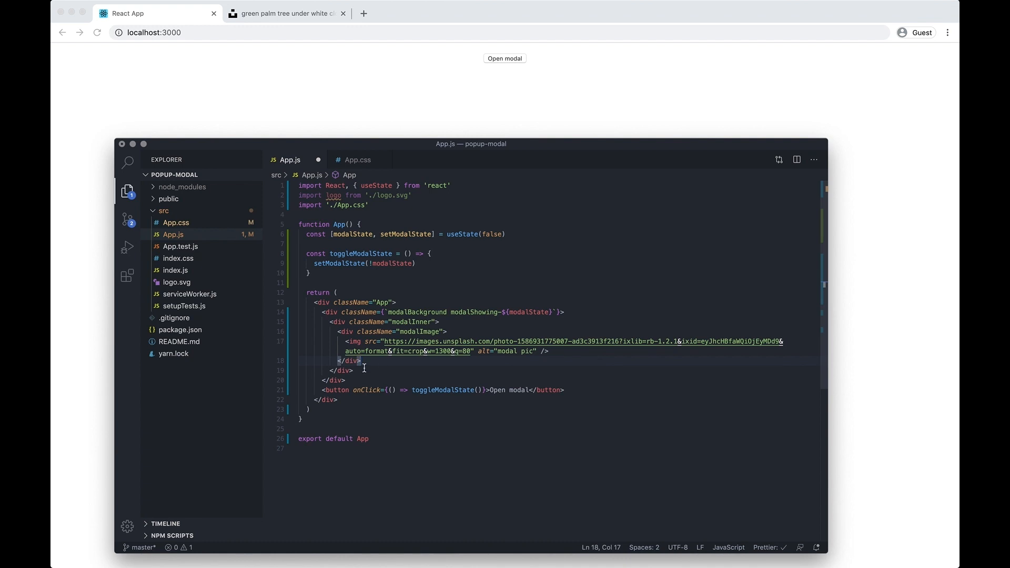
Step: Add div.modalText with an h2 "This is a modal header" and a lorem paragraph
key("Return")
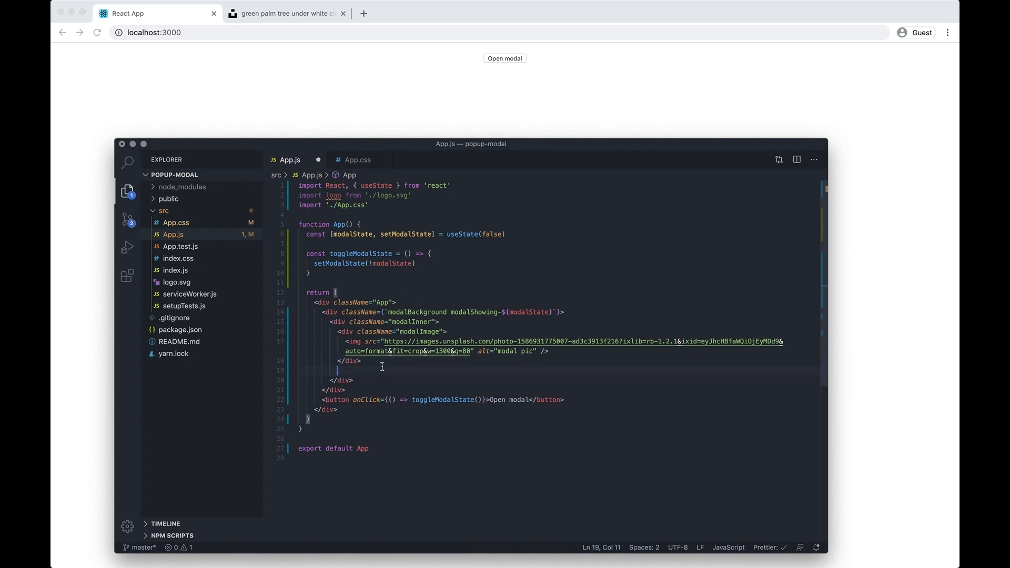
type("<div className=\"")
type("modal")
type("Text")
key("Tab")
key("Return")
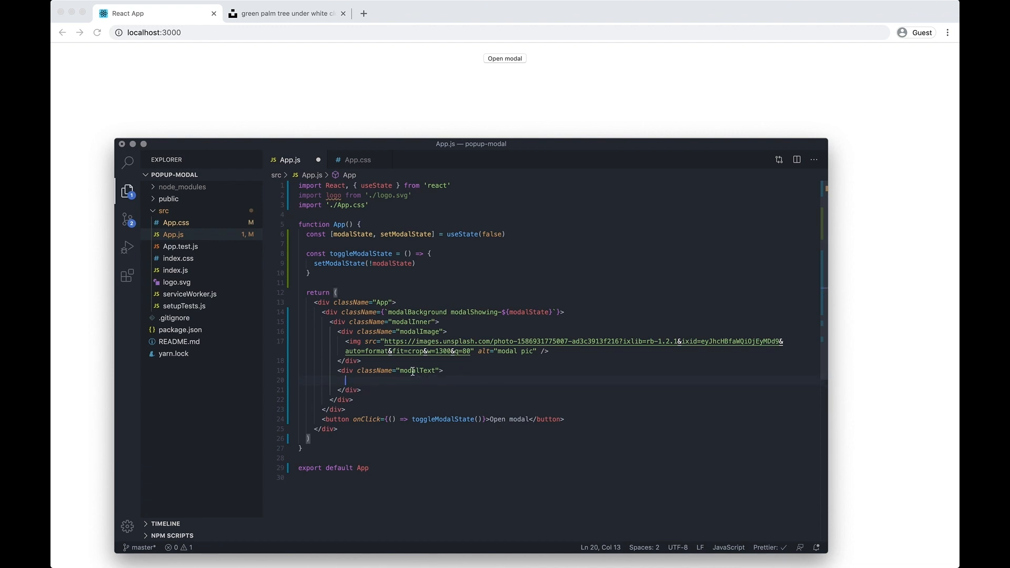
type("h2")
key("Tab")
type("This is a modal ")
type("header</h2>")
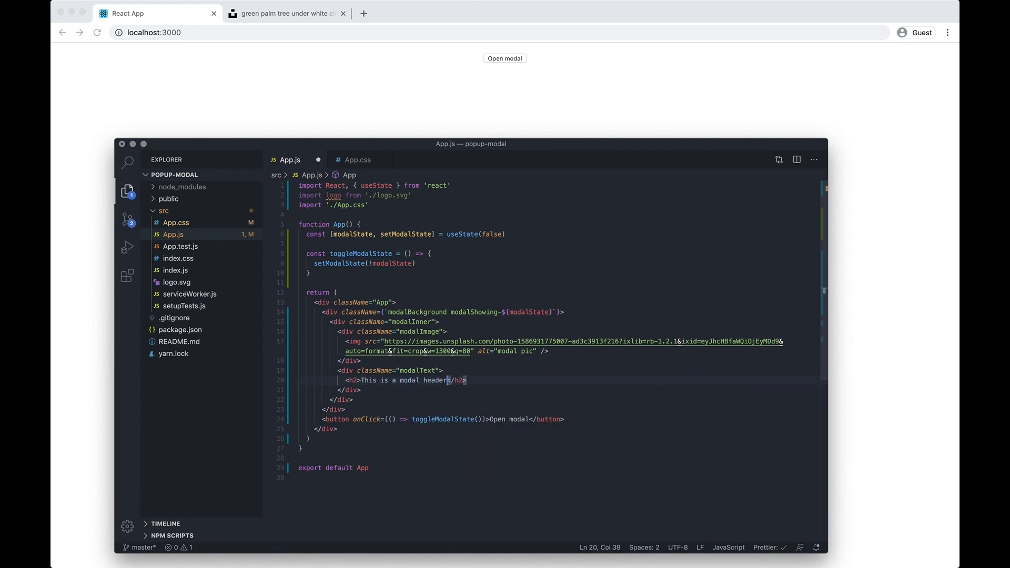
key("End")
key("Return")
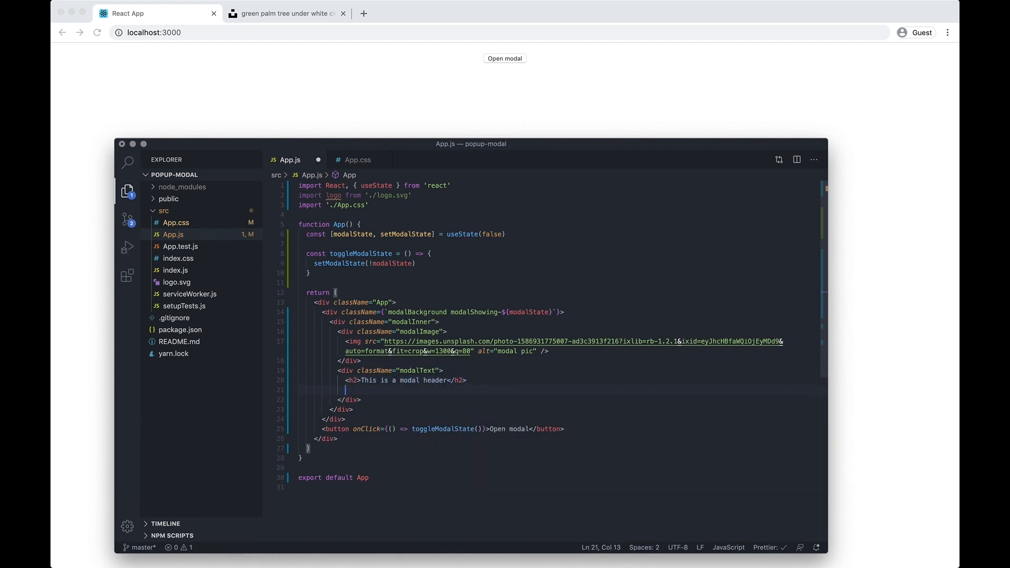
key("Tab")
type("lorem")
key("Tab")
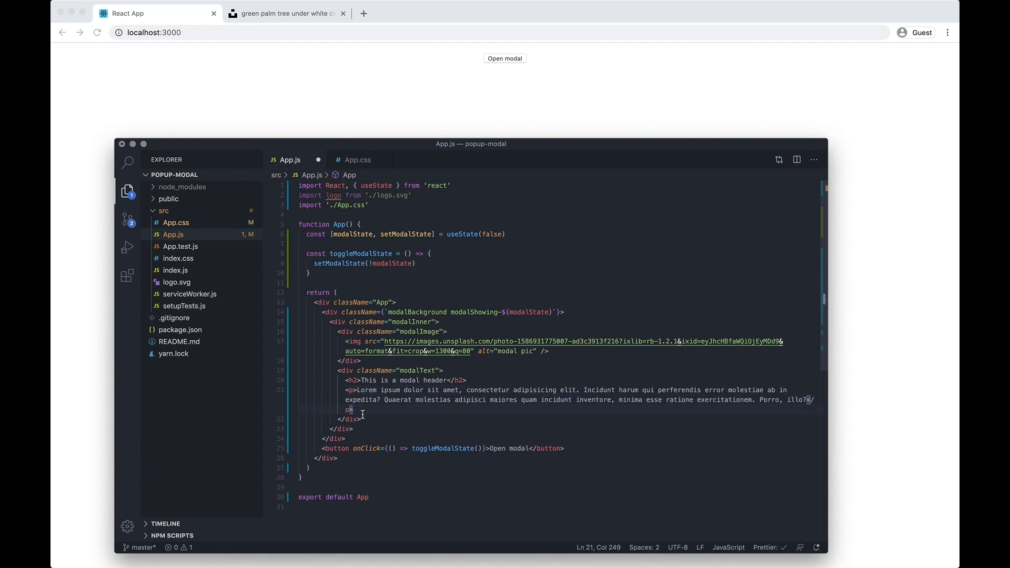
Step: Add a form containing a Join now! button and save App.js
key("End")
key("Return")
type("format")
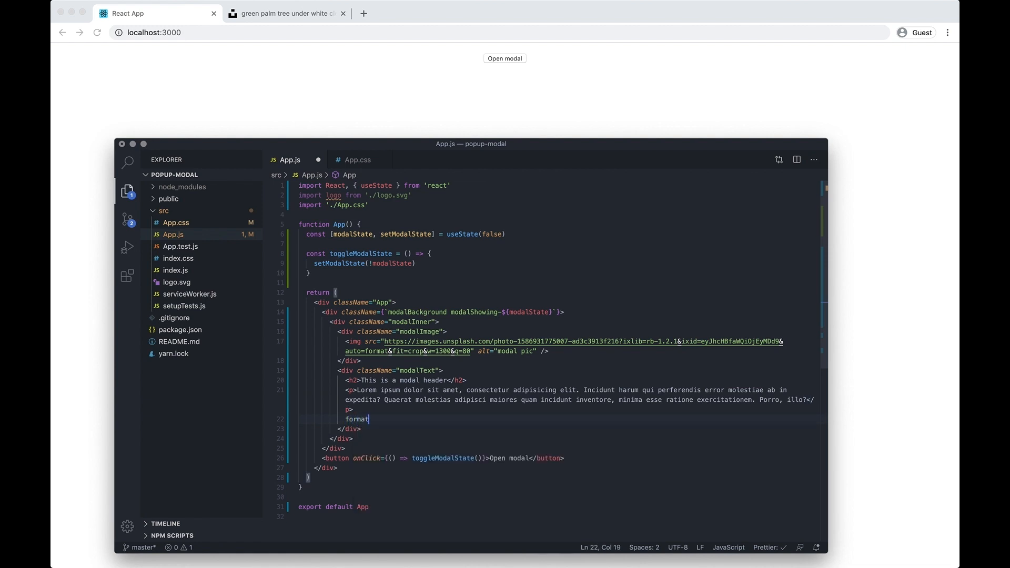
type("t")
key("alt+shift+Left")
key("BackSpace")
type("form")
key("Tab")
key("Right")
key("Right")
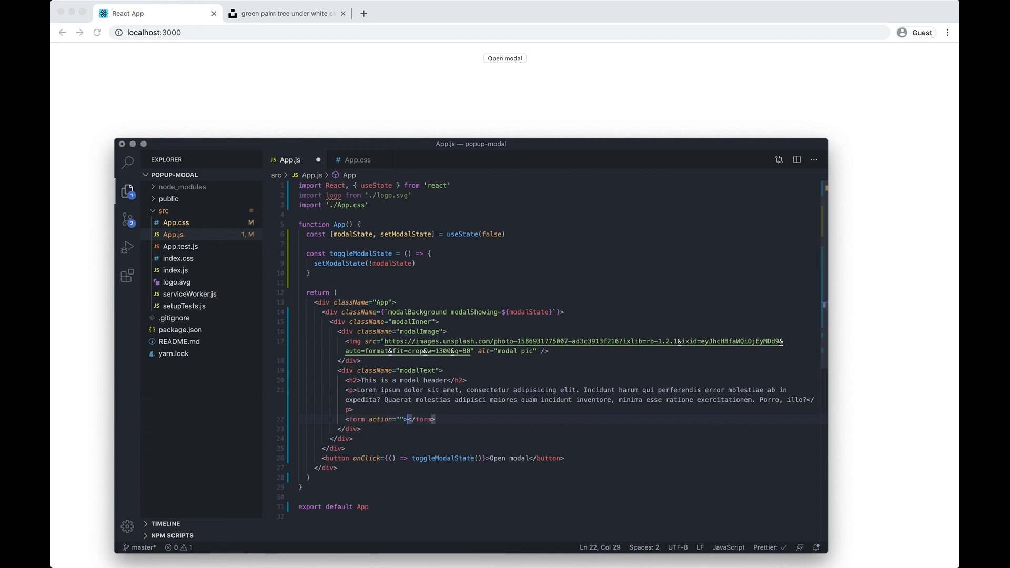
key("Return")
type("button")
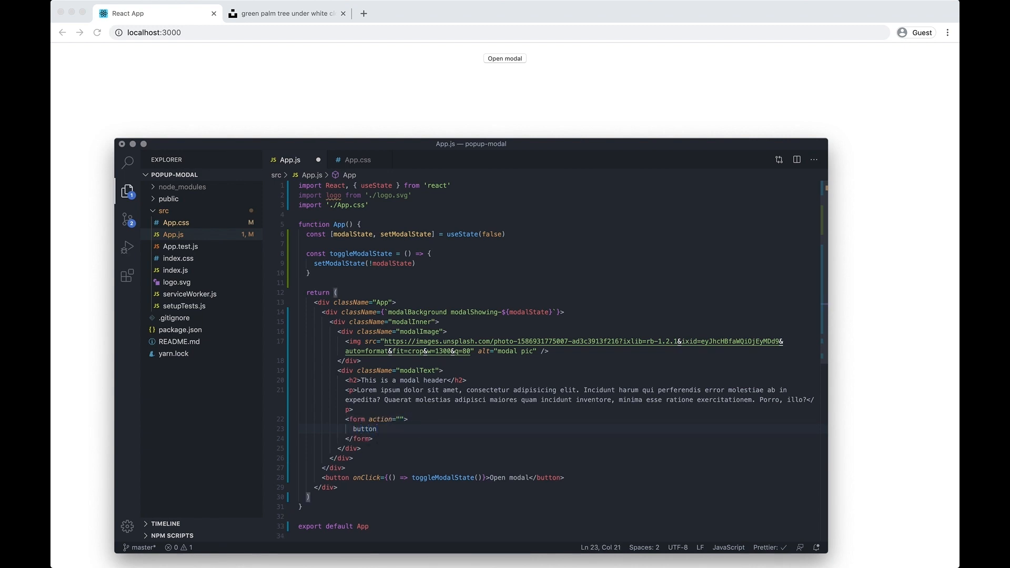
key("Tab")
type("Join now!")
key("BackSpace")
left_click(456, 436)
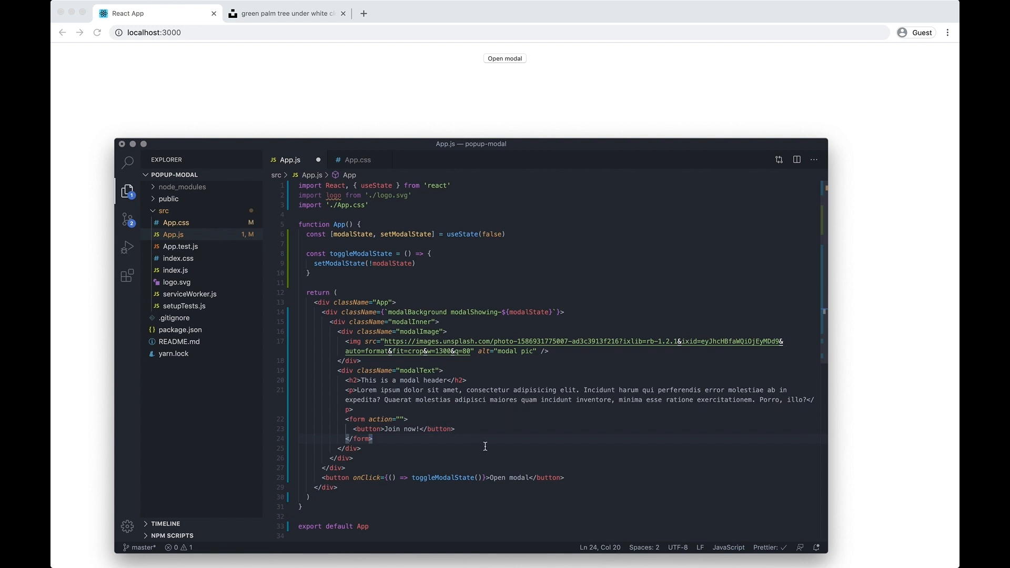
key("ctrl+s")
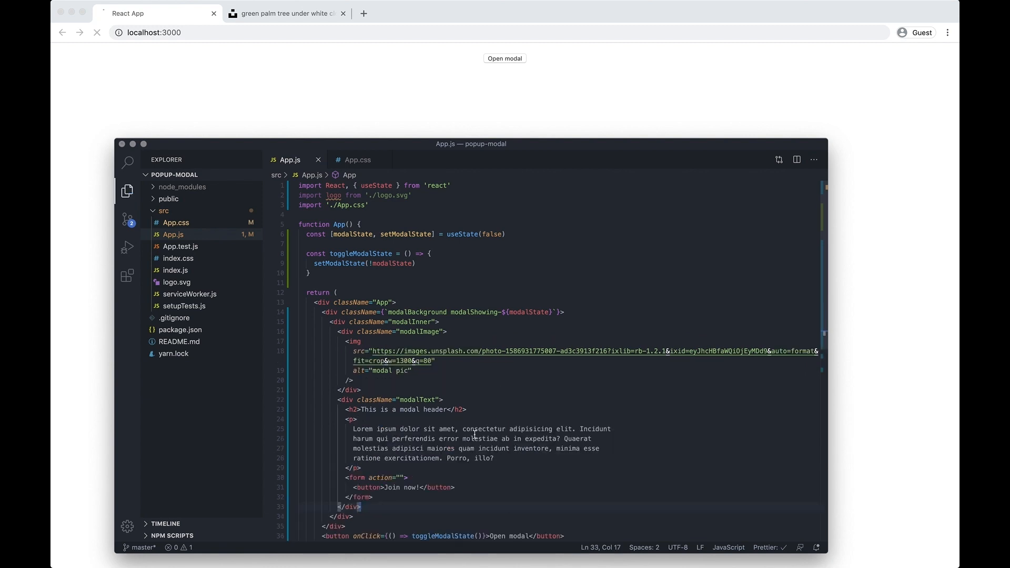
Step: Inspect the blank page's Elements and Console in Chrome DevTools, then close them
left_click(495, 101)
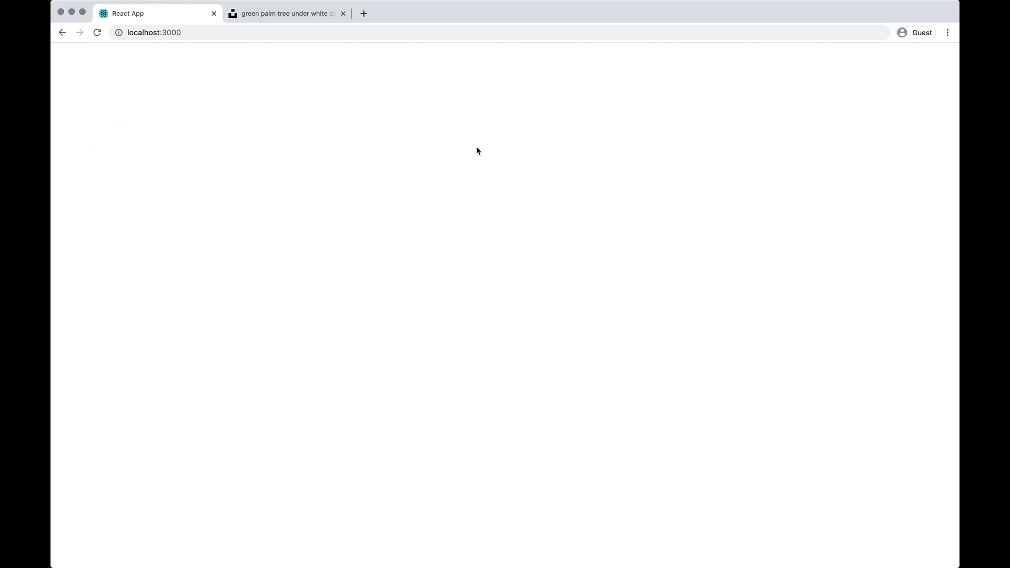
right_click(468, 168)
left_click(450, 179)
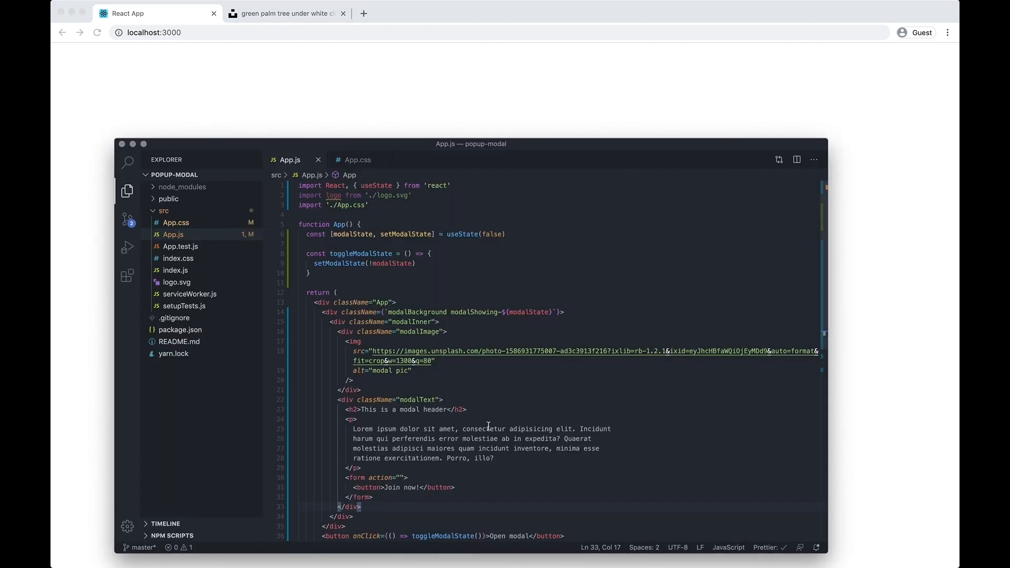
scroll(484, 451, "down", 3)
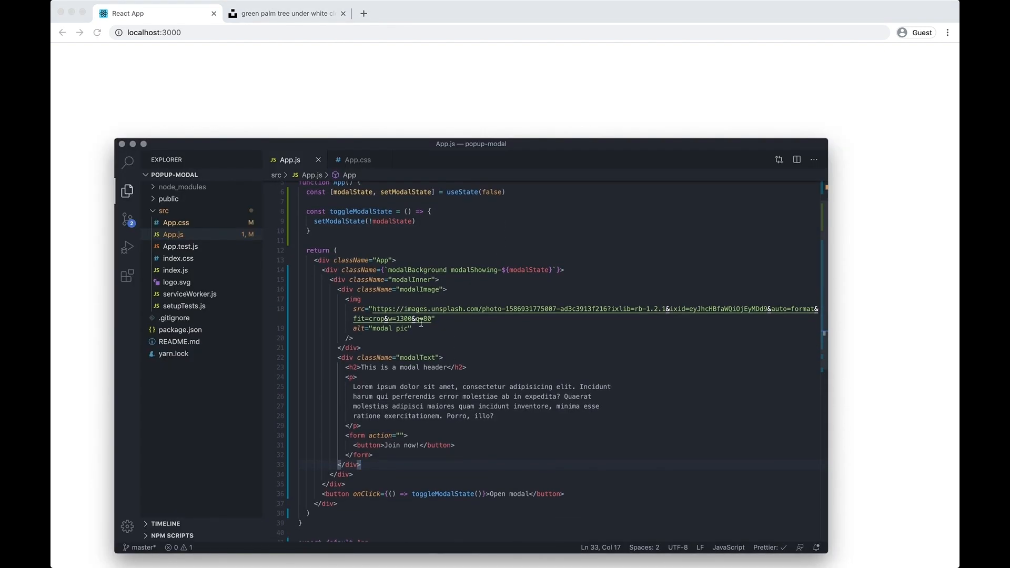
left_click(444, 114)
right_click(444, 114)
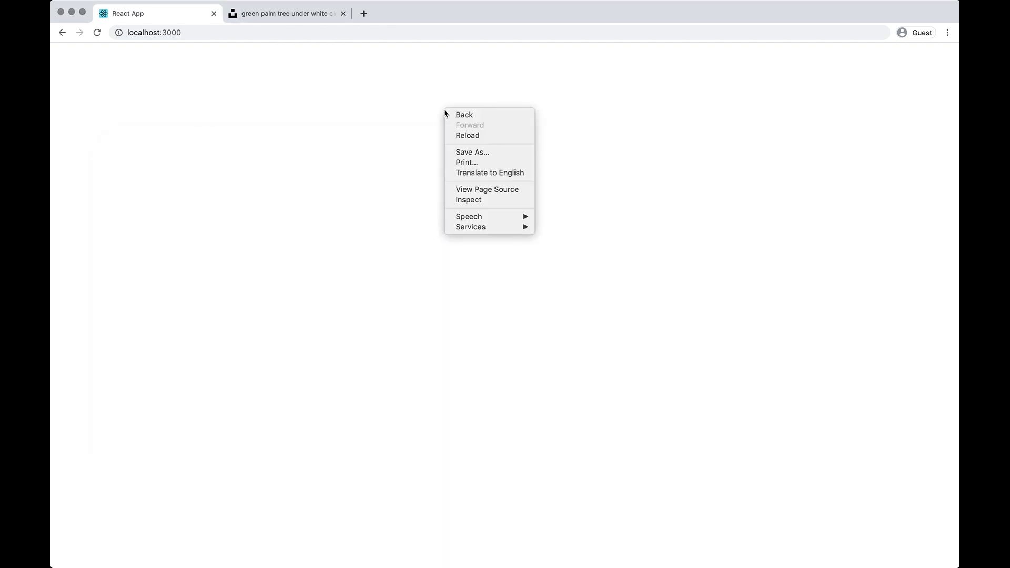
left_click(477, 200)
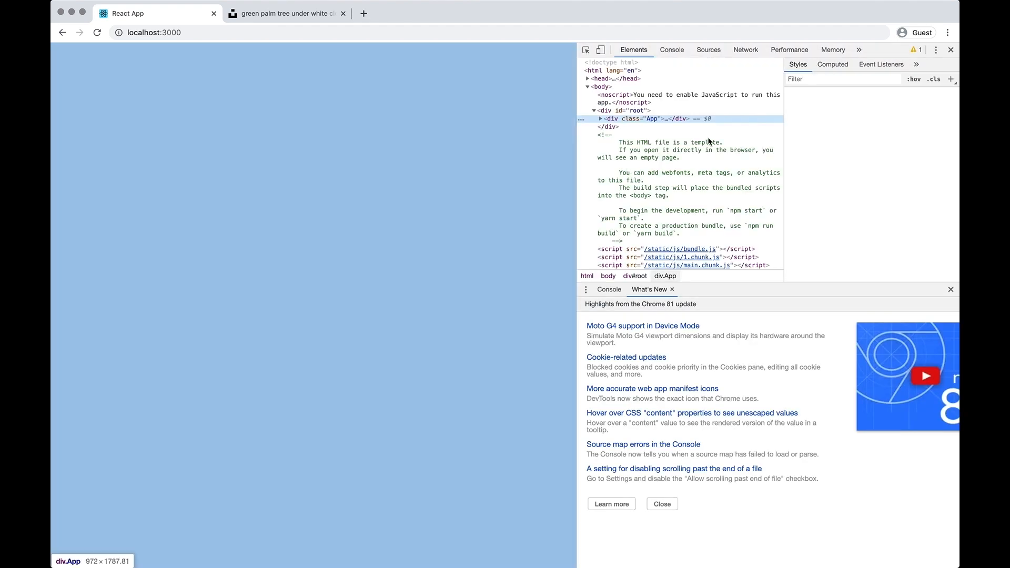
left_click(672, 50)
left_click(634, 50)
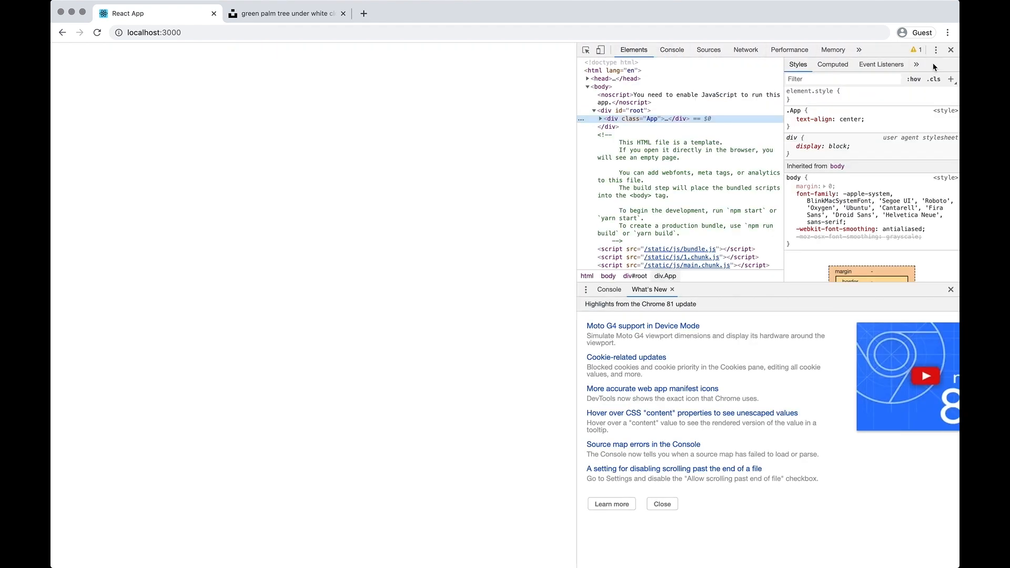
left_click(952, 51)
Step: Return to the editor, then bring the iTerm compile output forward
key("super+Tab")
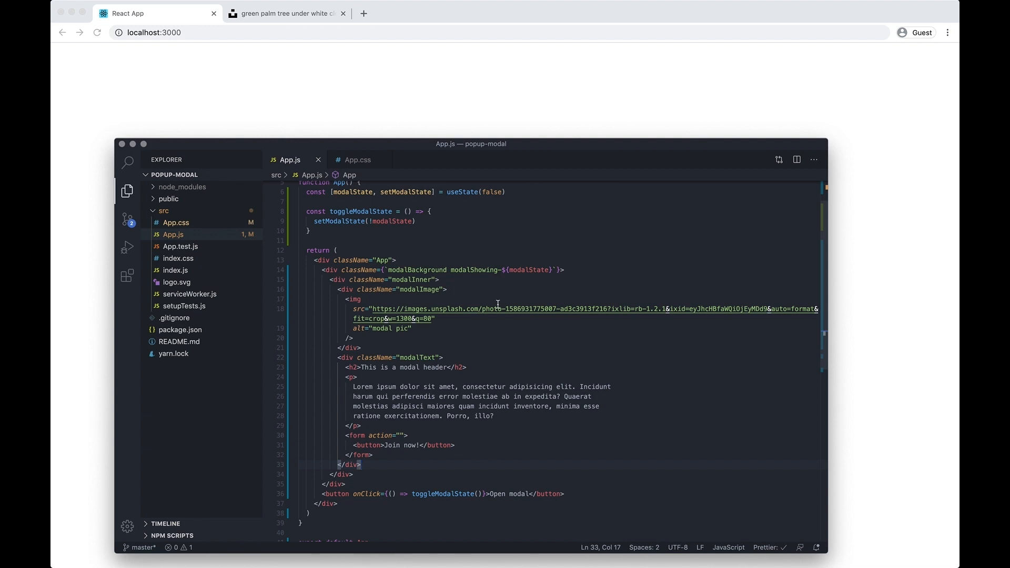
left_click(505, 348)
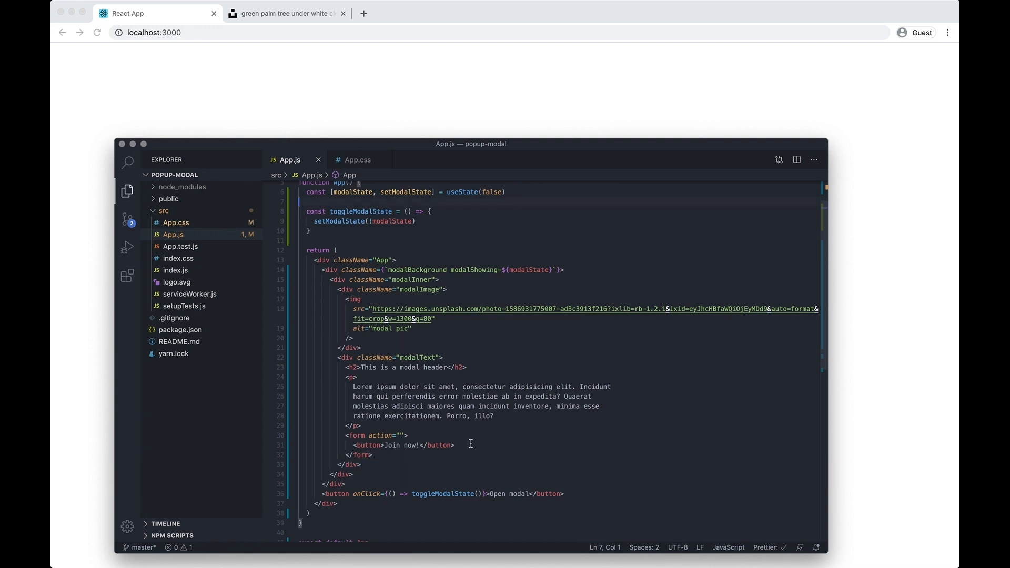
left_click(564, 556)
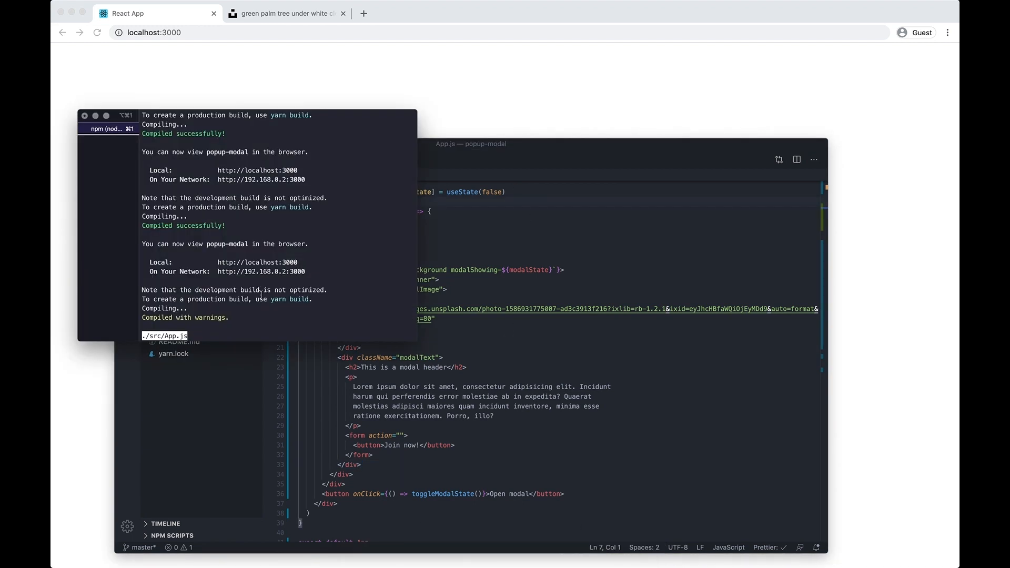
scroll(261, 294, "down", 5)
scroll(261, 295, "down", 5)
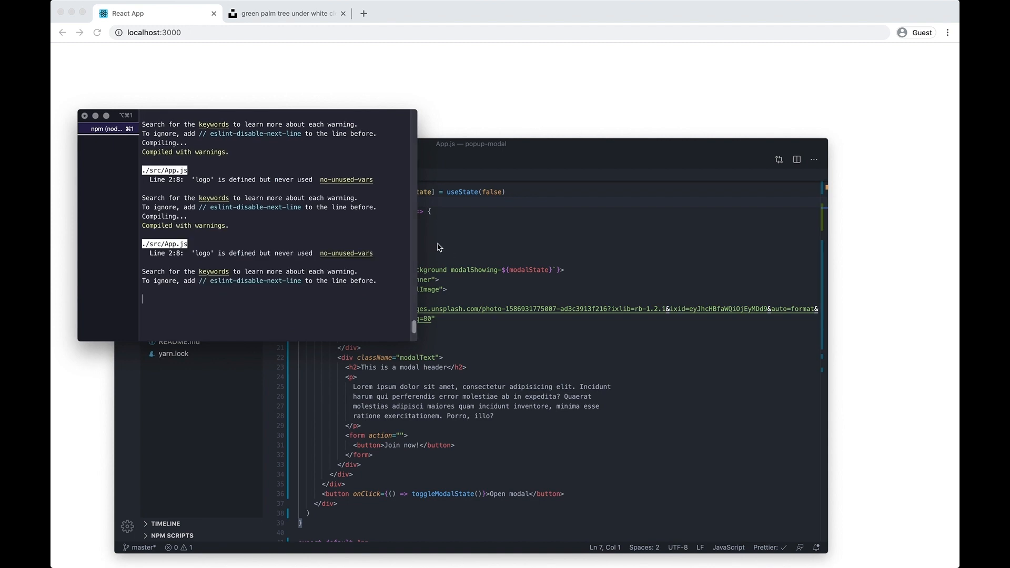
scroll(261, 294, "up", 3)
scroll(339, 231, "up", 3)
scroll(340, 231, "down", 5)
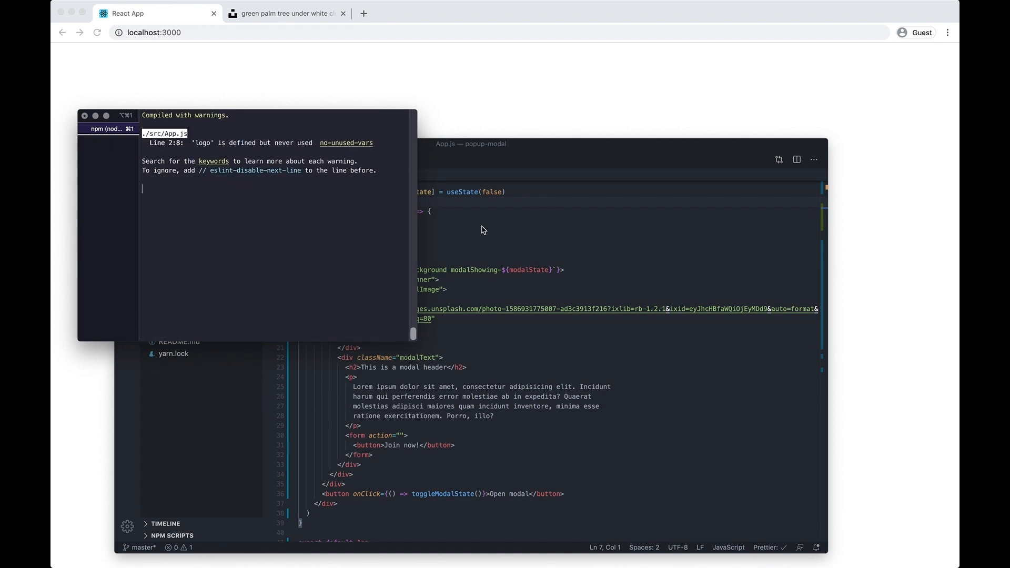
Step: Delete the unused logo import on line 2 of App.js after reading the no-unused-vars warning
left_click(473, 237)
scroll(395, 238, "up", 5)
left_click(395, 196)
triple_click(396, 196)
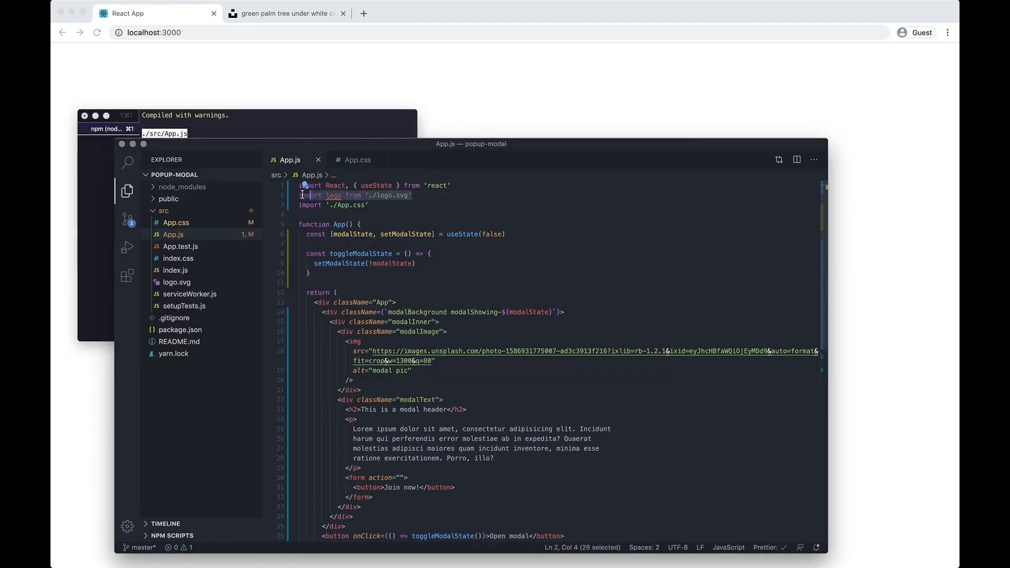
key("BackSpace")
key("BackSpace")
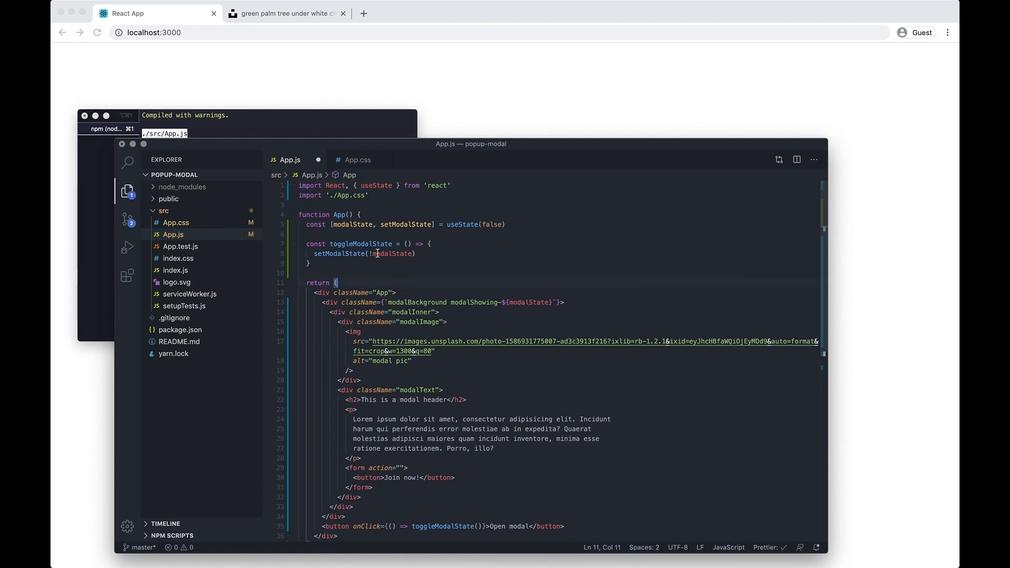
double_click(362, 244)
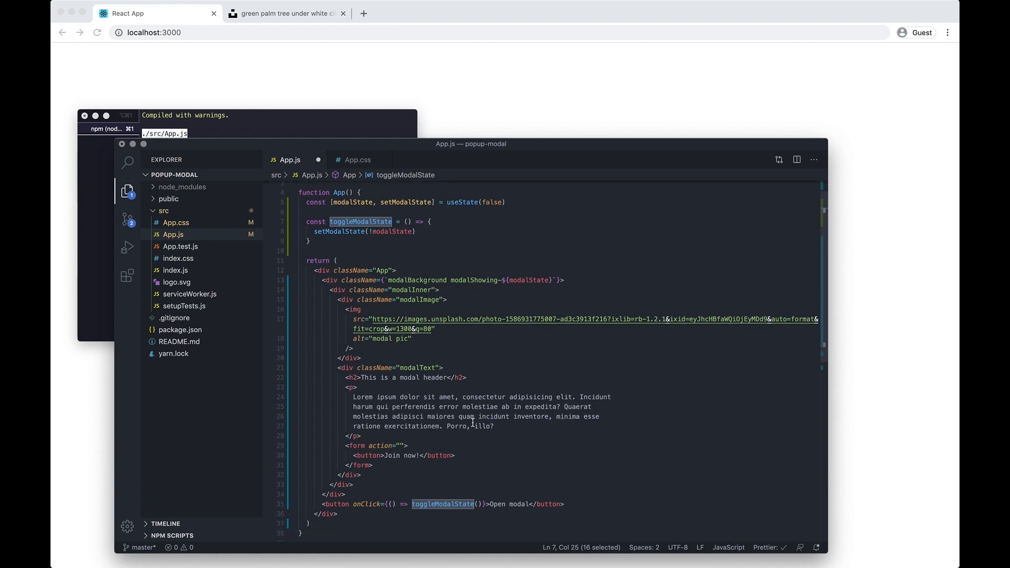
scroll(472, 427, "down", 3)
left_click(465, 334)
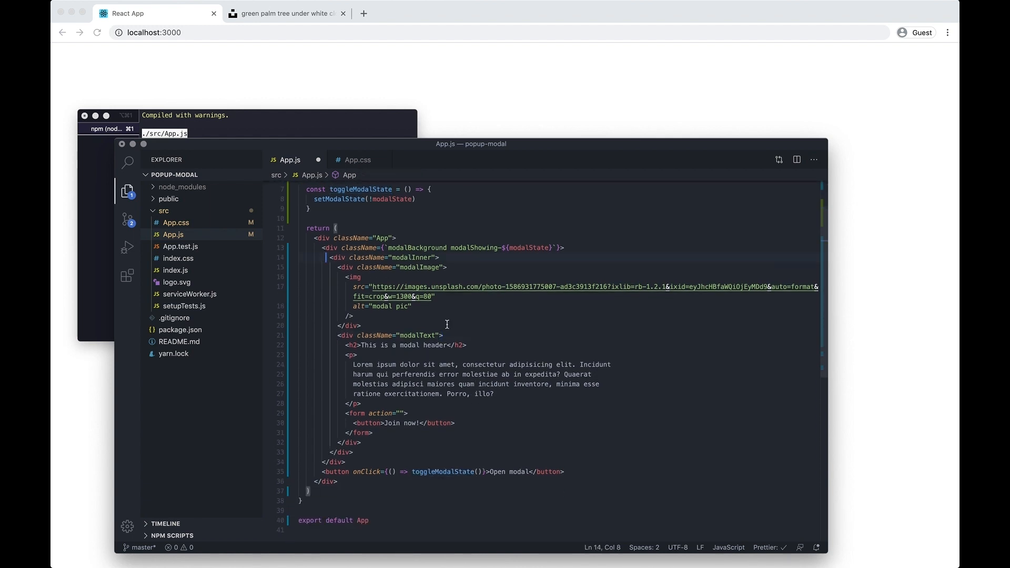
left_click(407, 413, "shift")
Step: Fold and comment out the modal JSX, checking the terminal and browser in between
left_click(293, 248)
left_click_drag(316, 258, 569, 248)
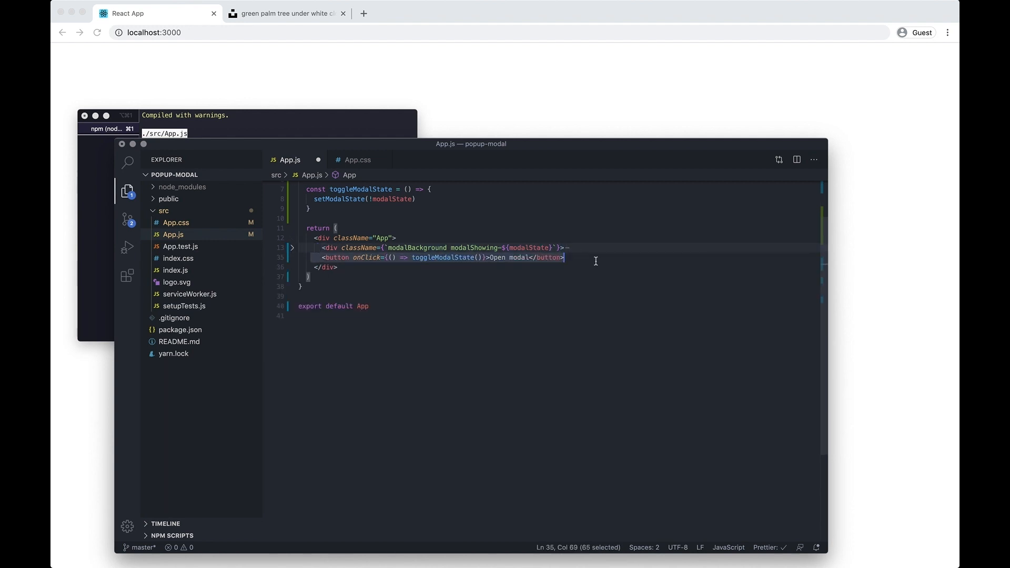
key("ctrl+slash")
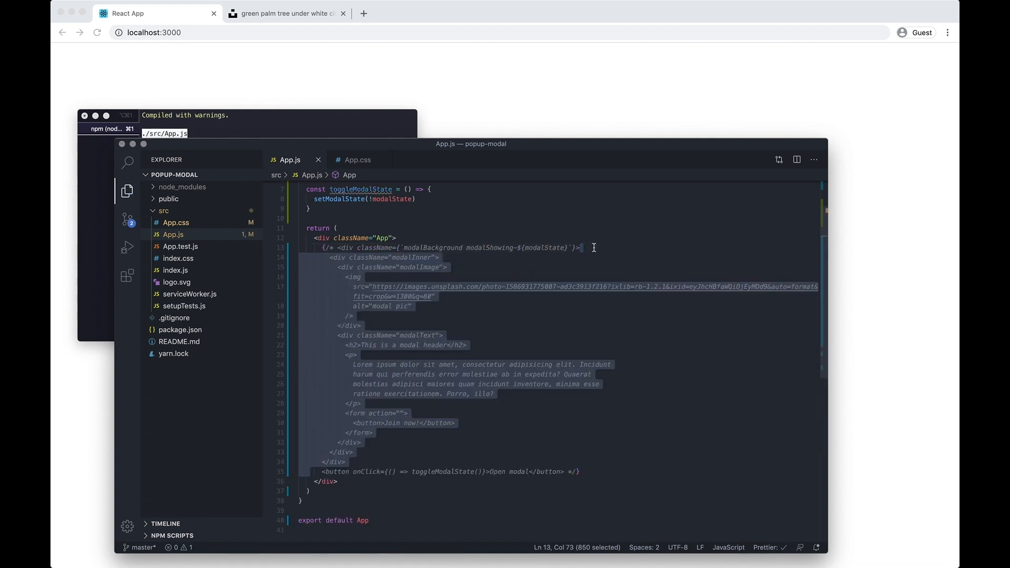
left_click(247, 238)
left_click(554, 64)
key("super+Tab")
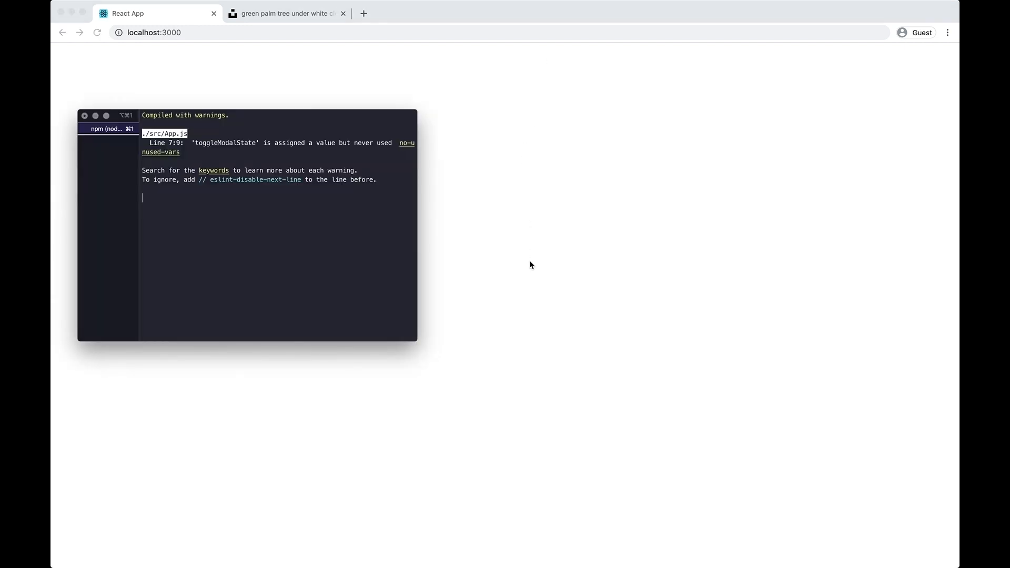
key("super+Tab")
key("super+Tab")
key("super+Tab")
left_click(531, 265)
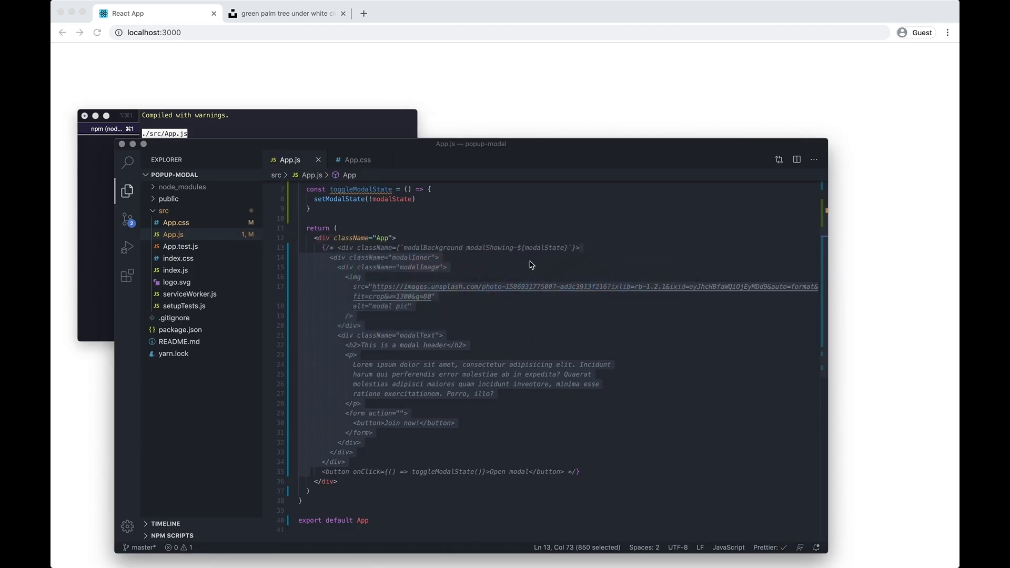
Step: Delete the modalBackground block and save, paste a URL, then undo to restore the modal
left_click(346, 462)
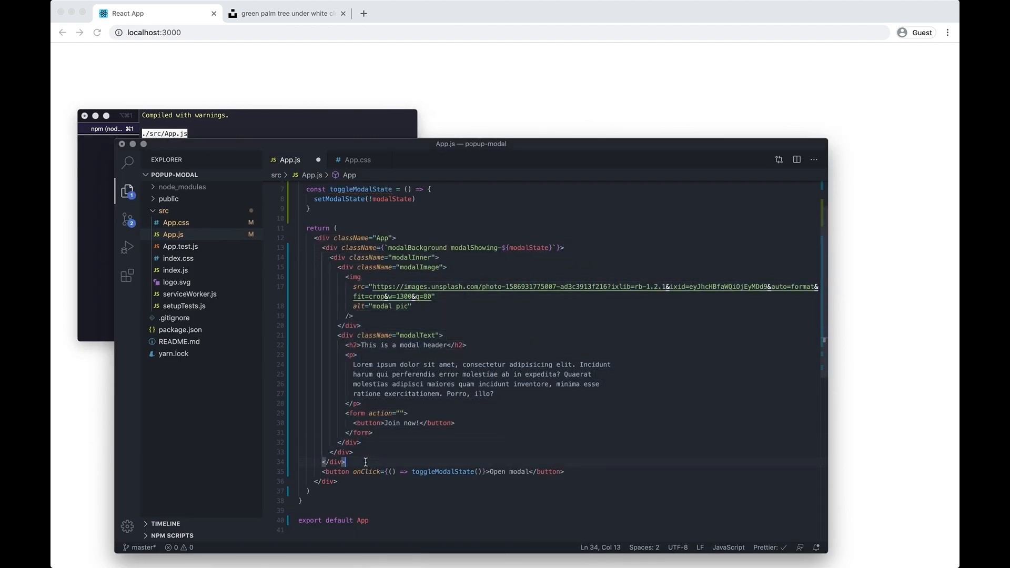
left_click_drag(346, 462, 317, 248)
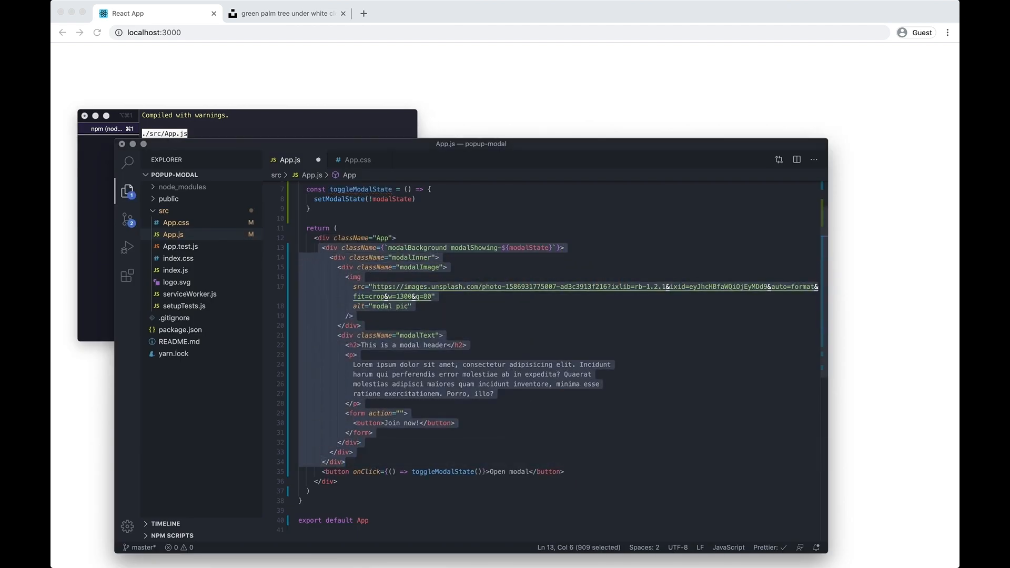
key("BackSpace")
key("super+s")
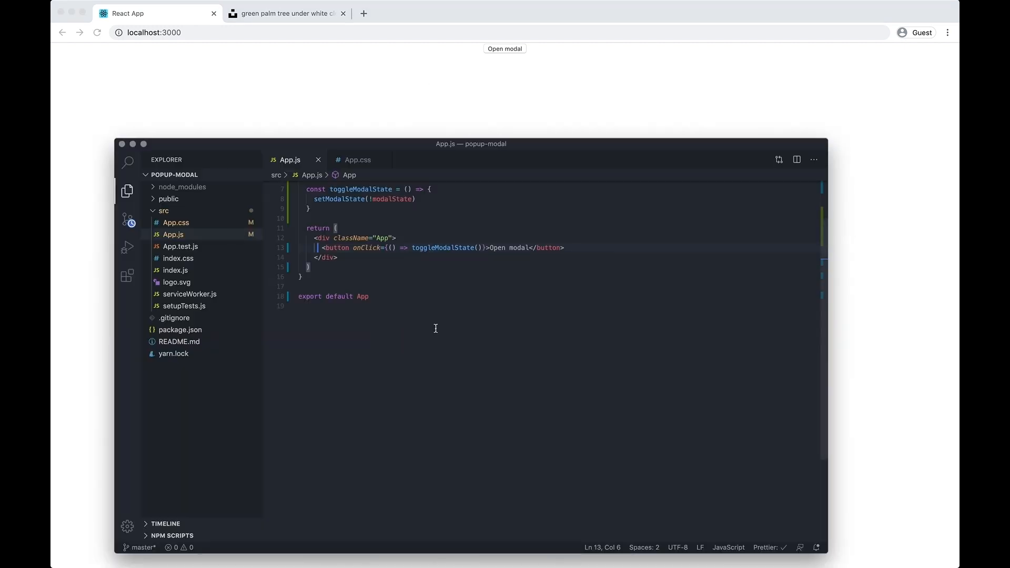
left_click(397, 238)
key("Return")
key("super+v")
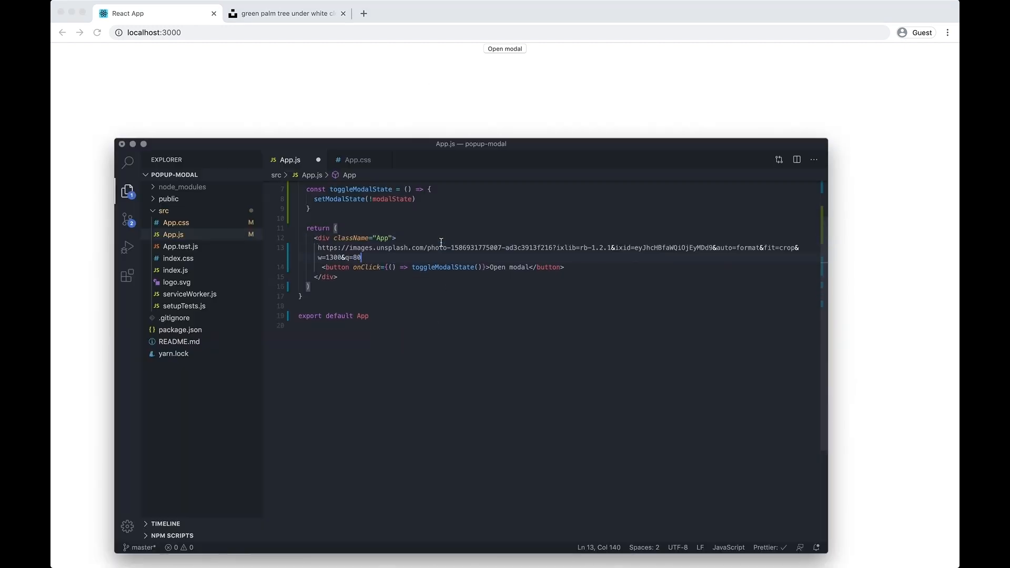
key("super+z")
key("super+z")
Step: Save App.js with the modal intact and switch back to the blank browser page
left_click(451, 204)
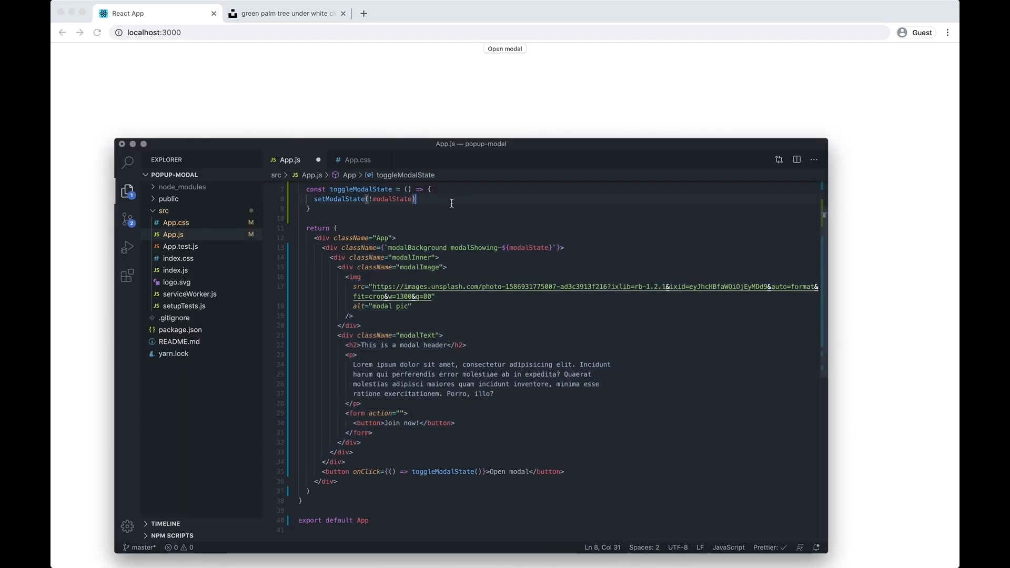
double_click(408, 247)
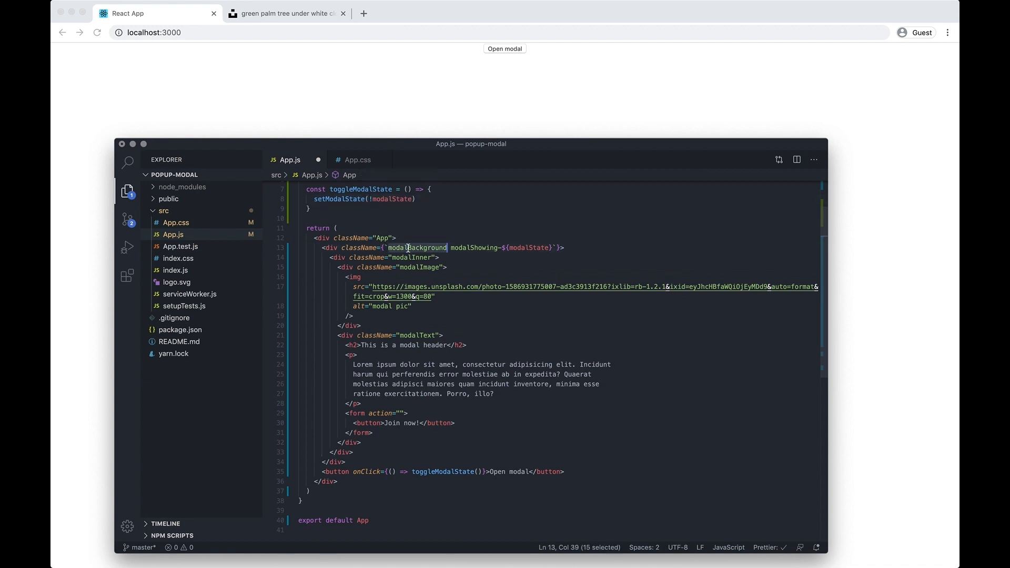
left_click(497, 346)
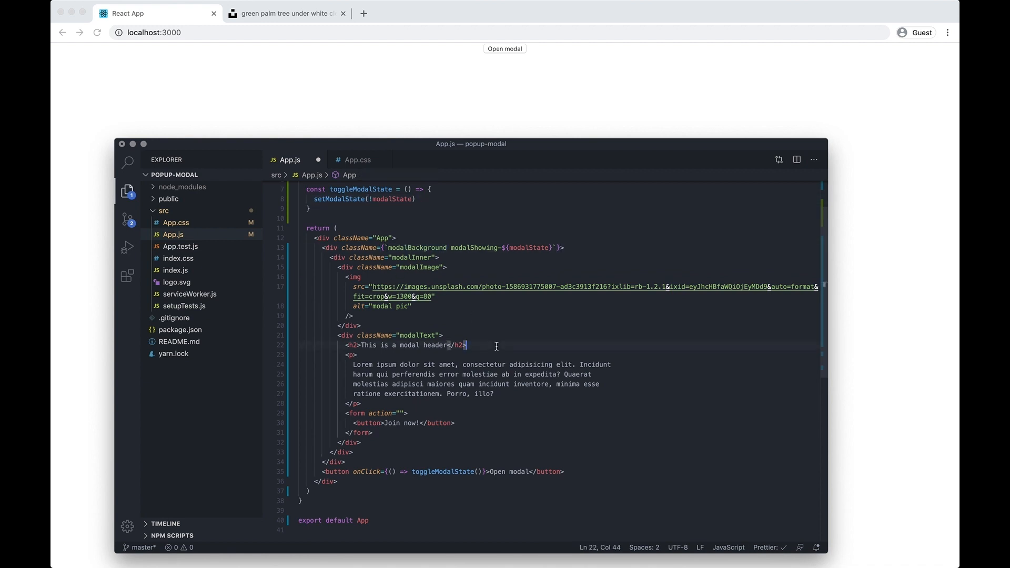
key("super+s")
left_click(474, 83)
right_click(469, 86)
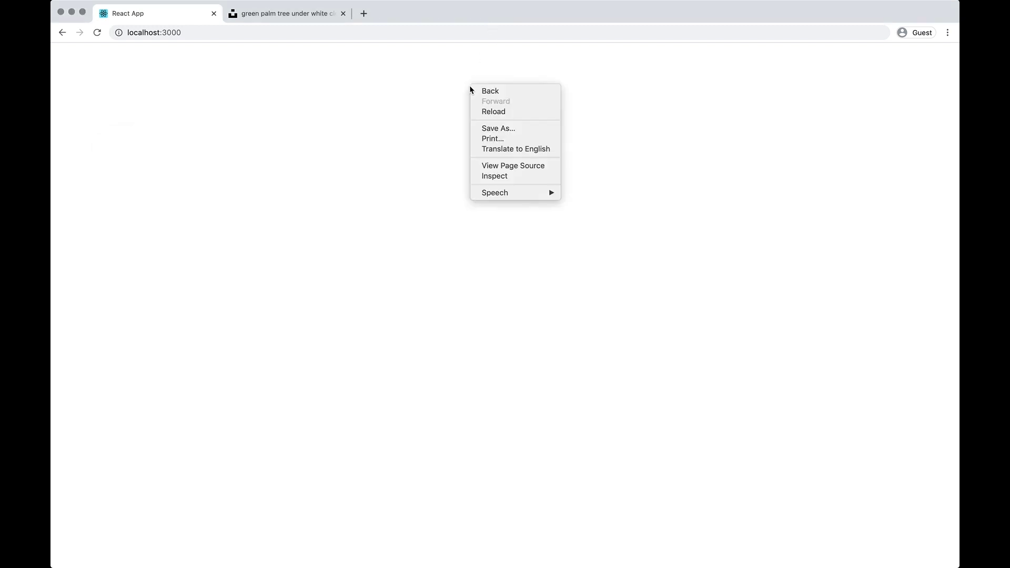
Step: Inspect the page, dismiss the DevTools menu and expand the div.App node in Elements
left_click(493, 176)
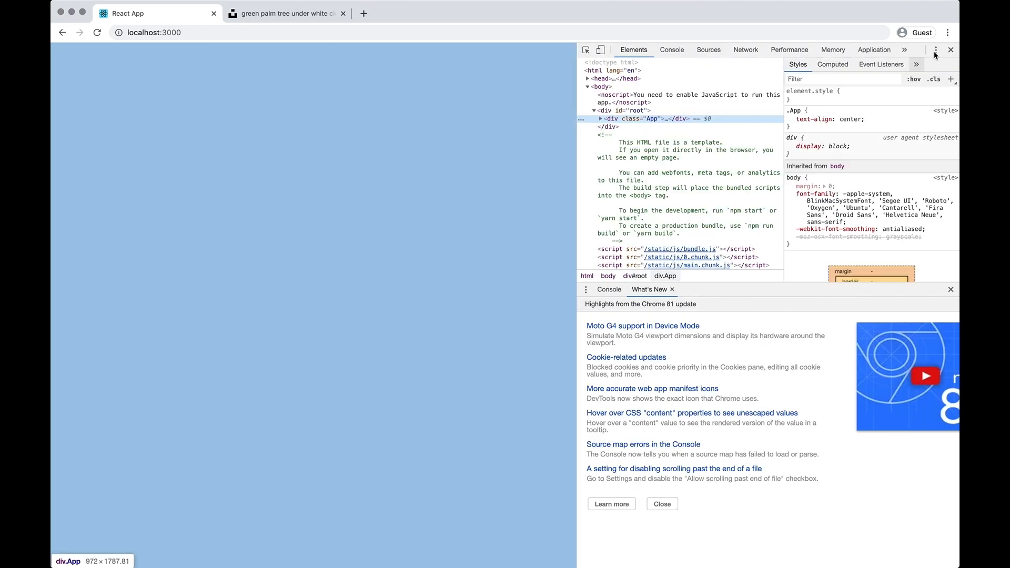
left_click(936, 50)
key("Escape")
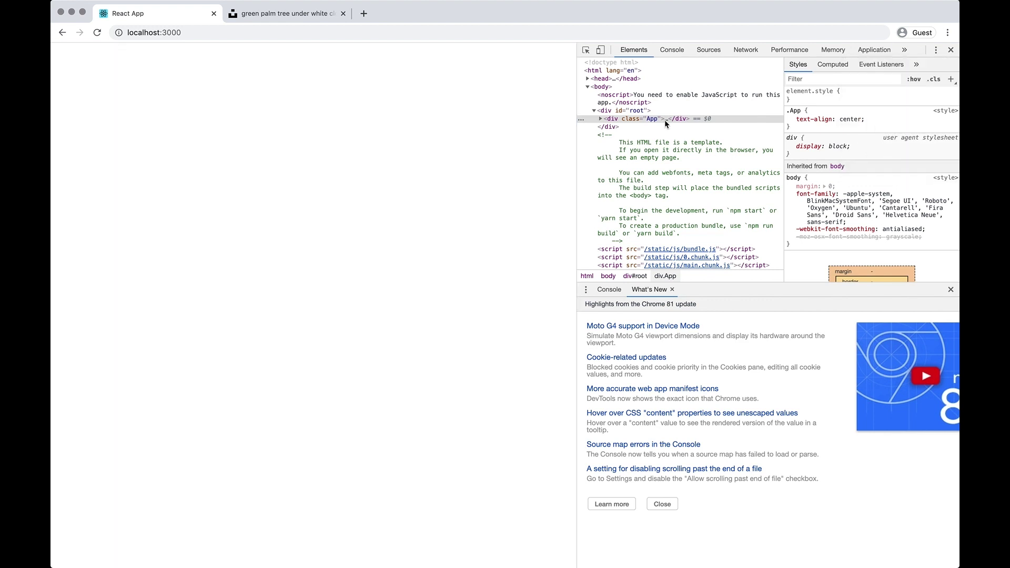
left_click(600, 118)
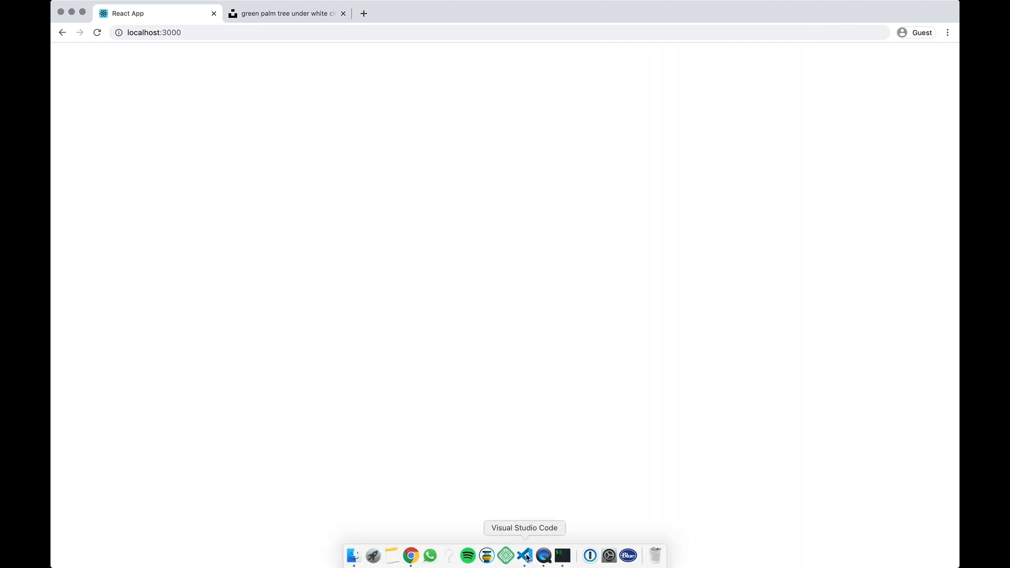
Step: Split App.css into a second editor pane on the right
left_click(526, 557)
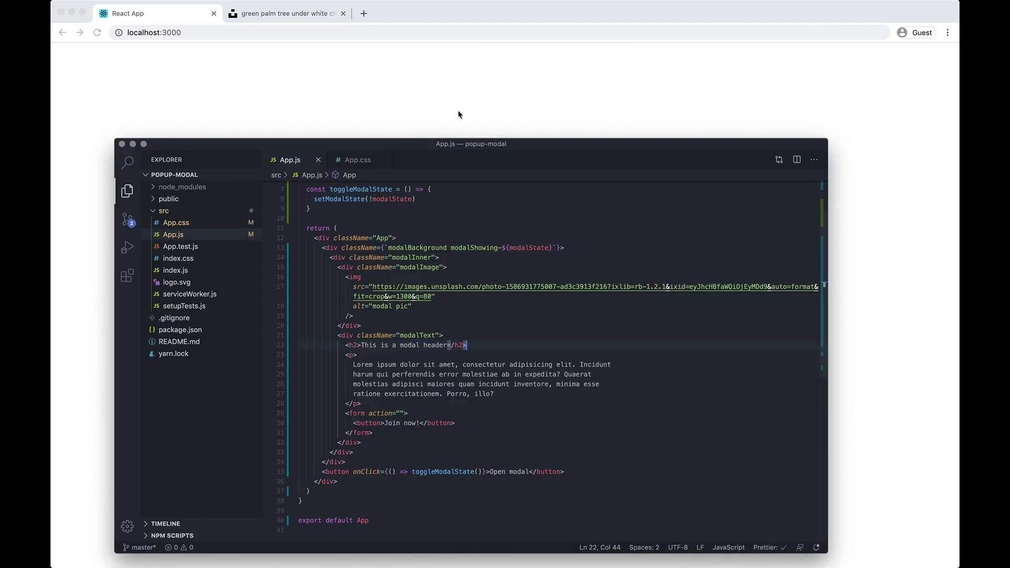
left_click(358, 161)
right_click(364, 160)
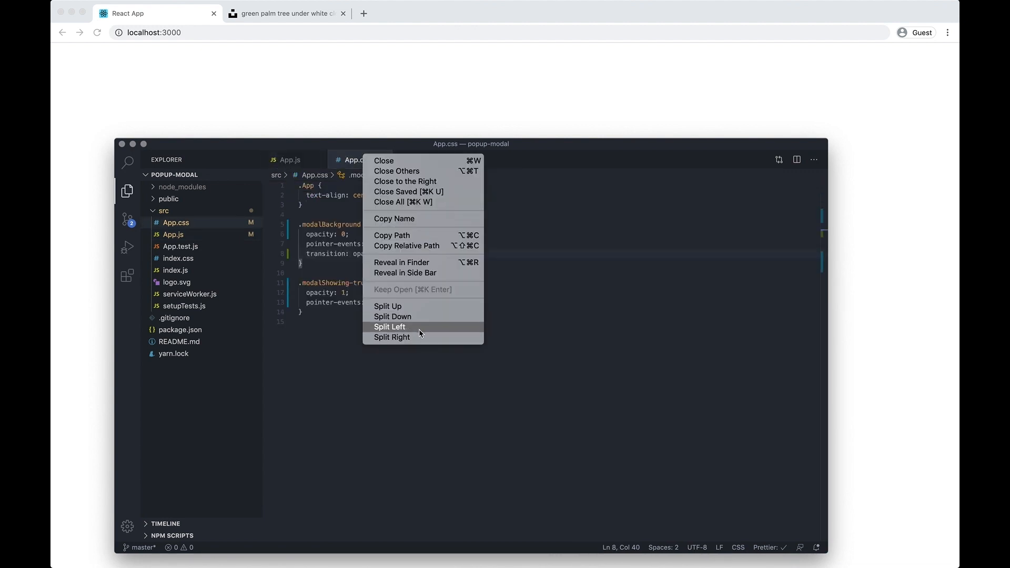
left_click(392, 337)
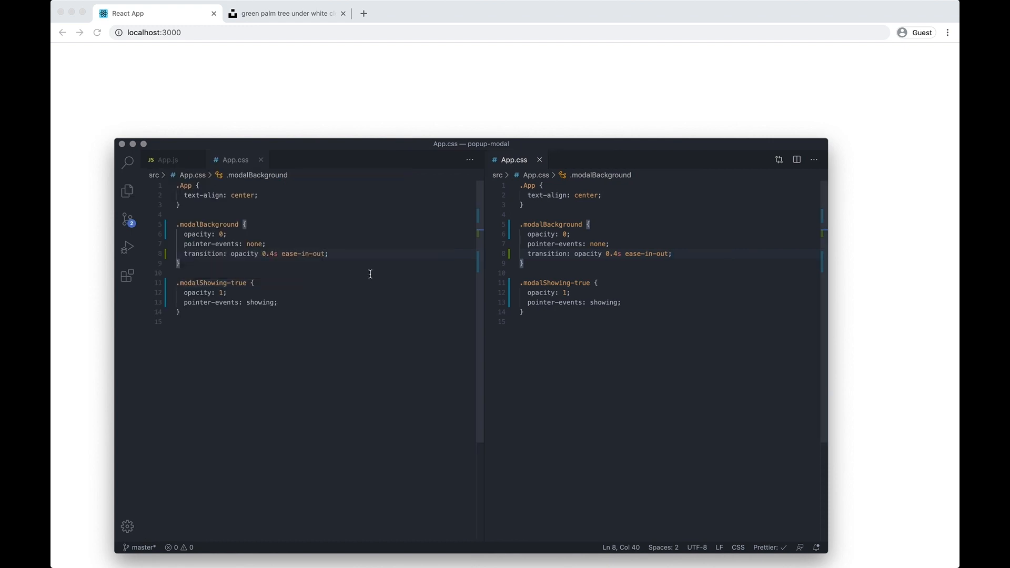
left_click(322, 314)
Step: Close the left App.css copy and add position: absolute inside .modalBackground
left_click(263, 161)
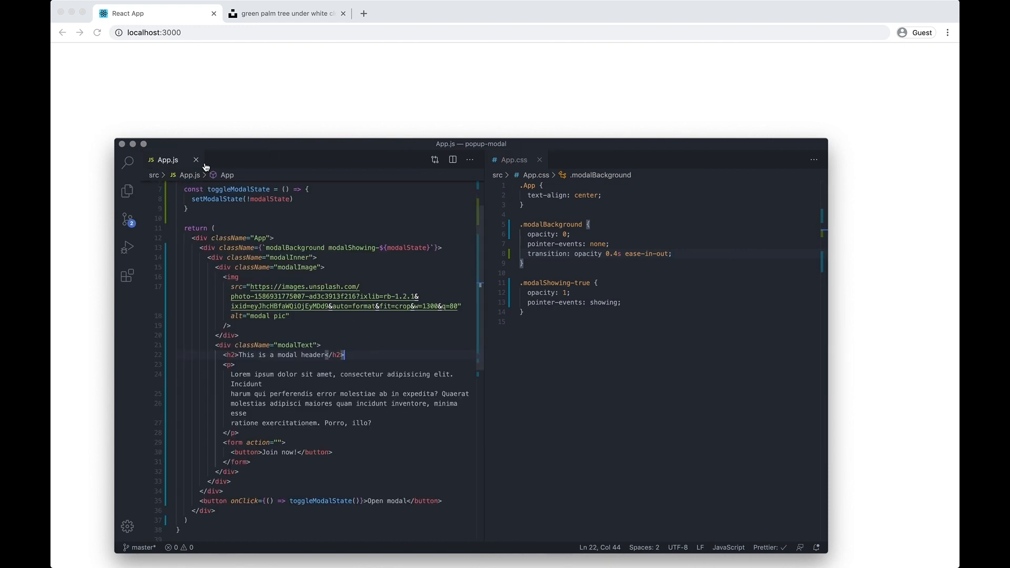
left_click(615, 361)
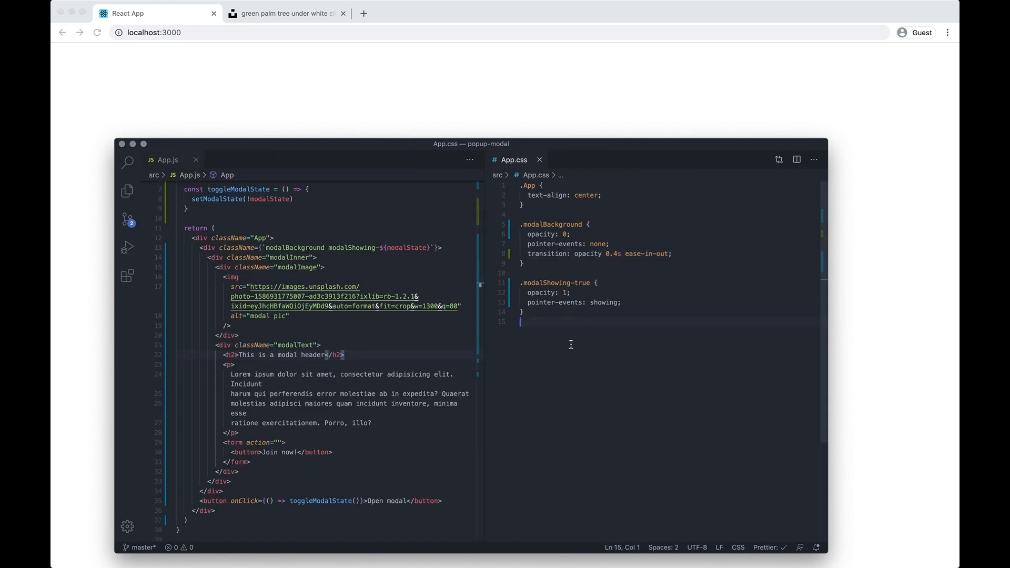
key("Return")
key("Return")
type(".mod")
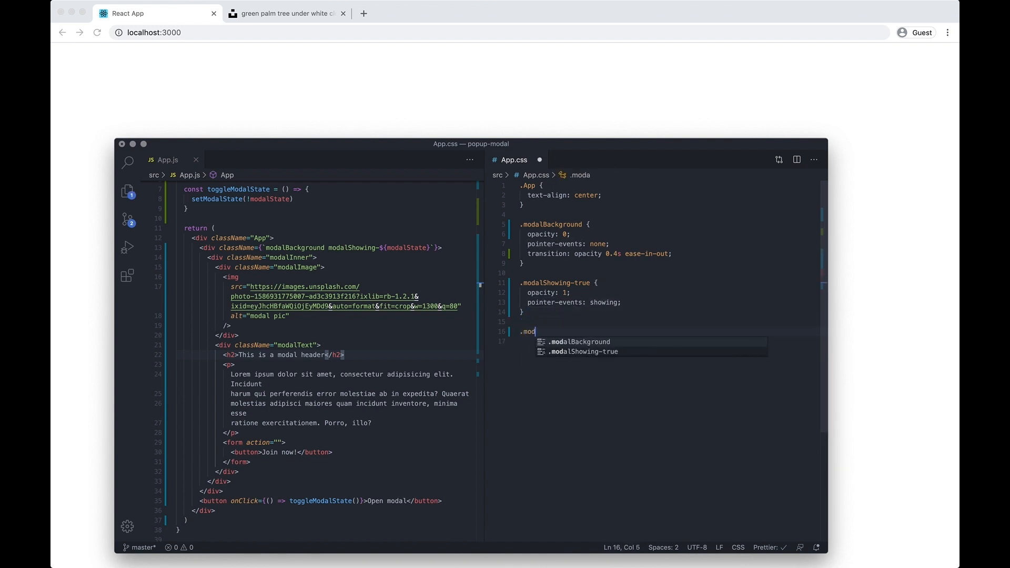
key("BackSpace")
key("BackSpace")
key("BackSpace")
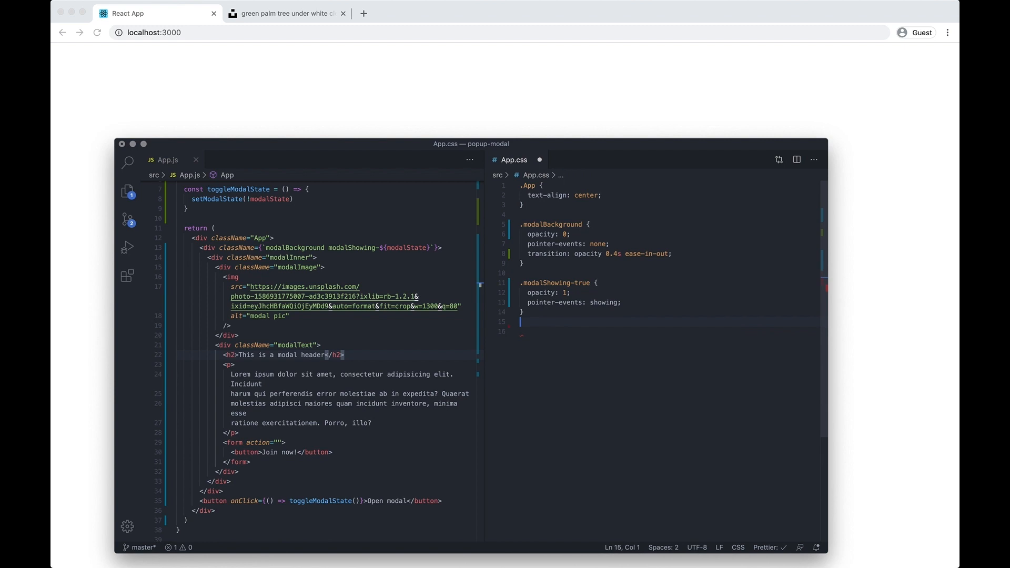
left_click(696, 253)
key("Return")
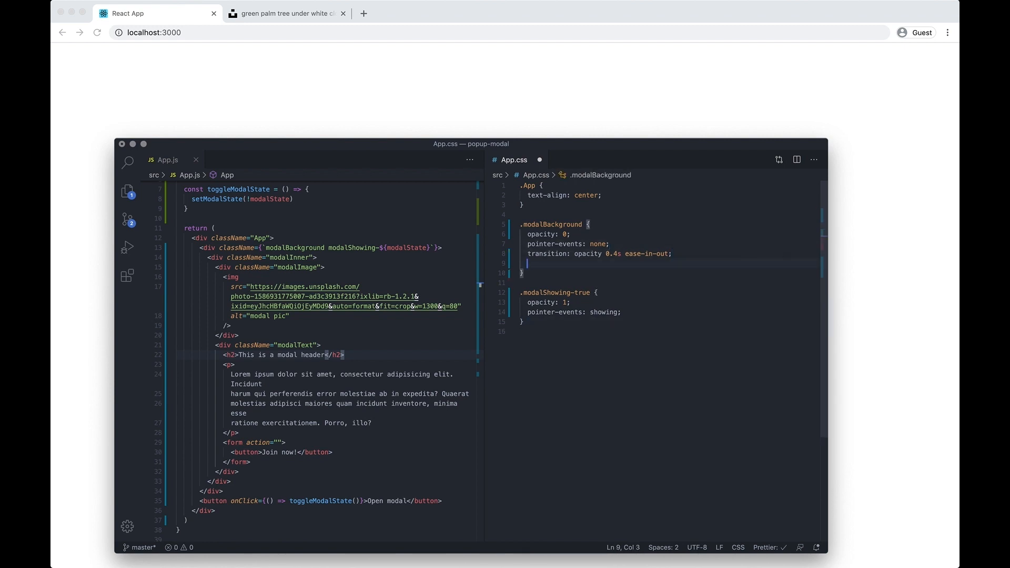
type("position: absolute;")
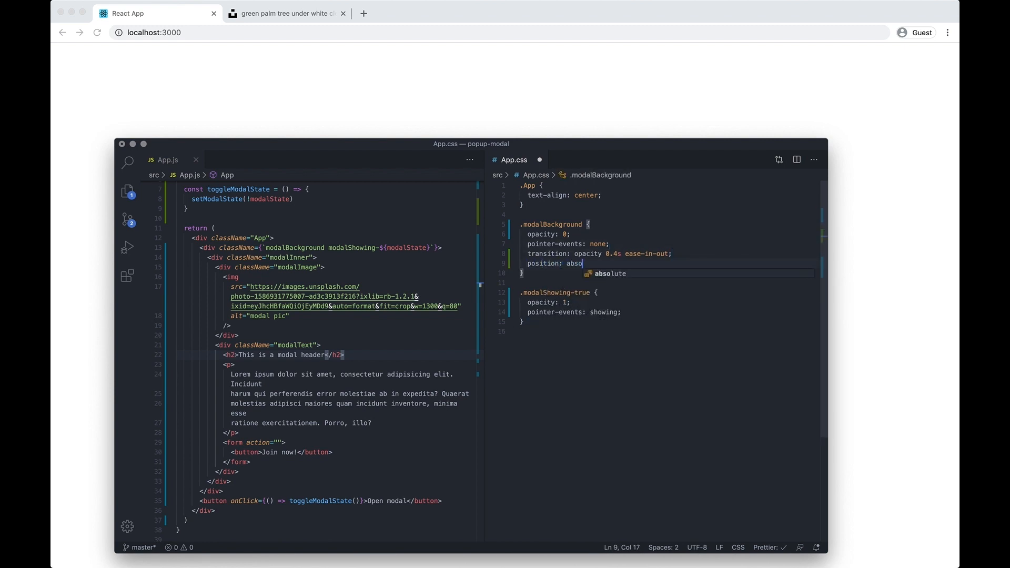
key("Return")
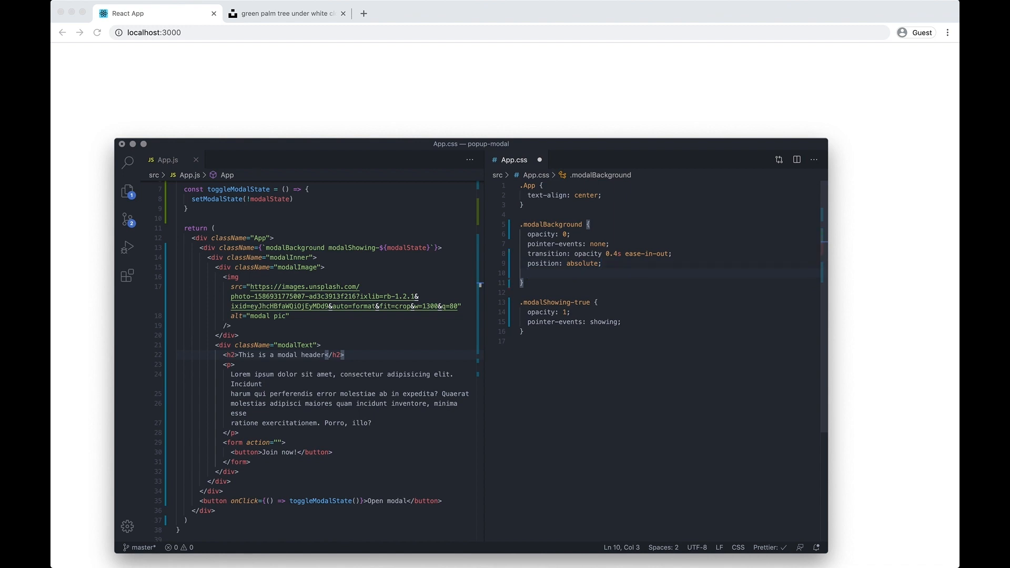
type("left: 0;")
Step: Add left/right/bottom/top: 0, width and height 100% to .modalBackground and save
key("Return")
type("right: ")
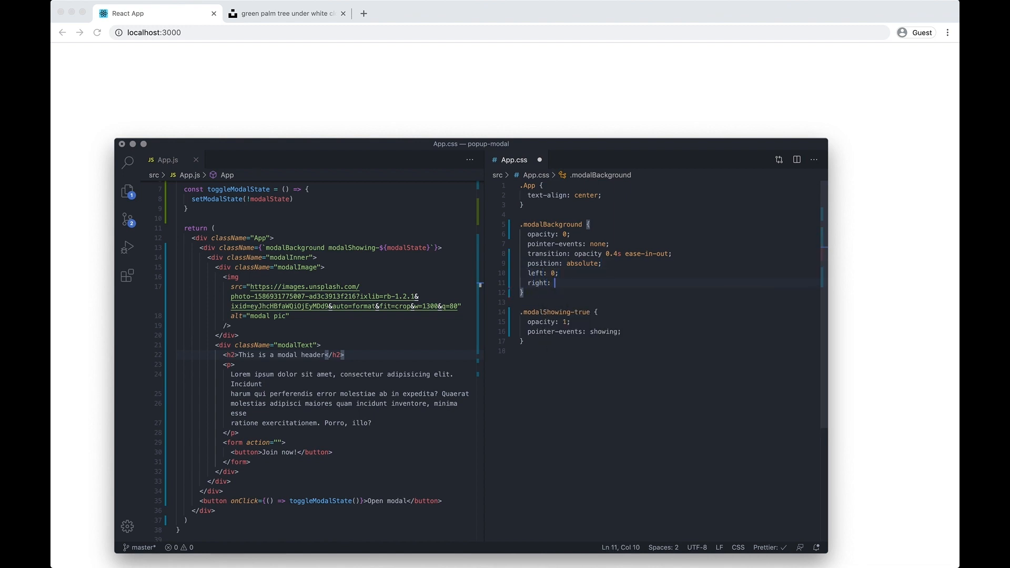
type("0;")
key("Return")
type("bottom:")
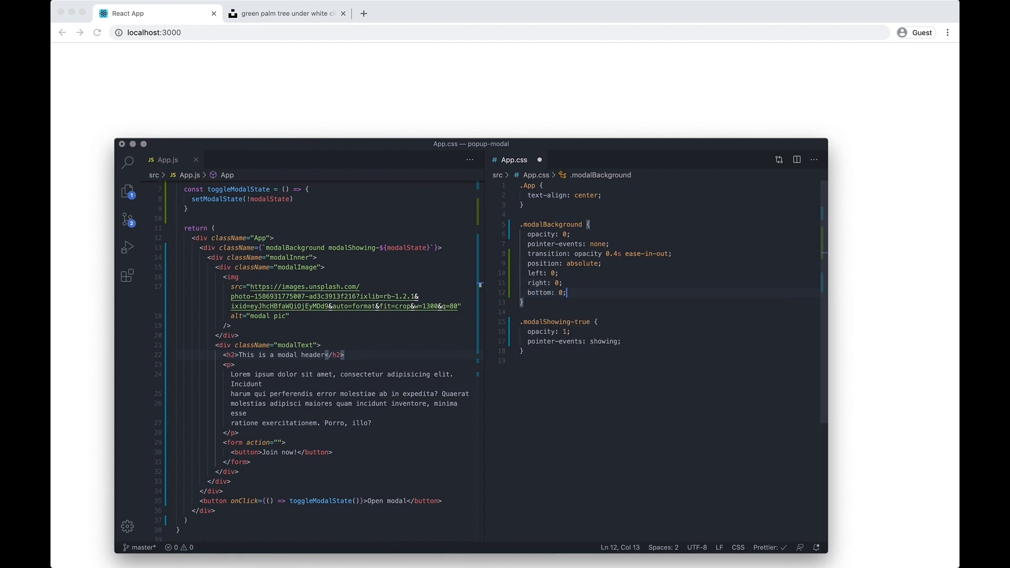
key("Return")
type("top: 0;")
key("Return")
type("w")
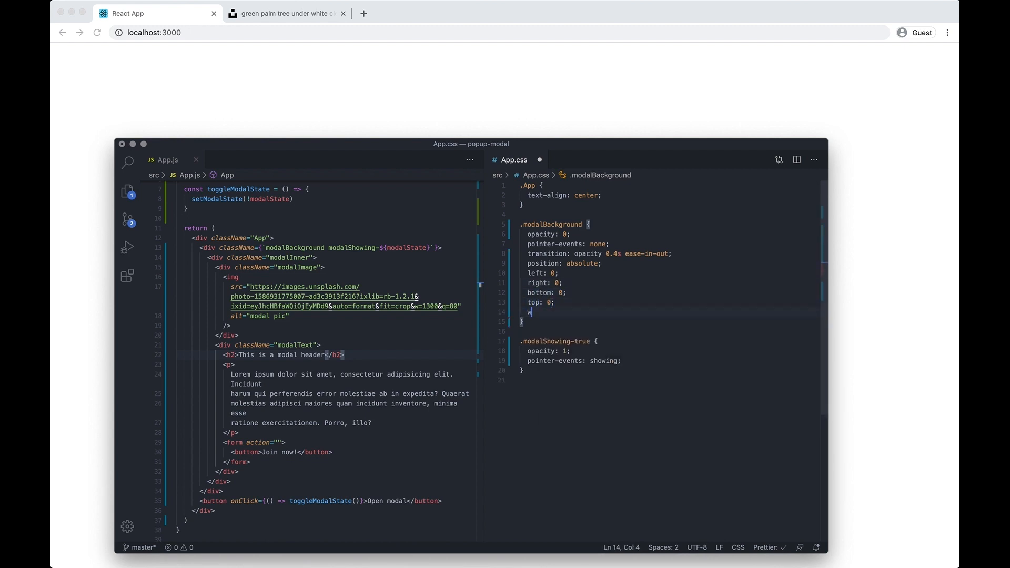
type("idth: 100%;")
key("Return")
type("height: 100%;")
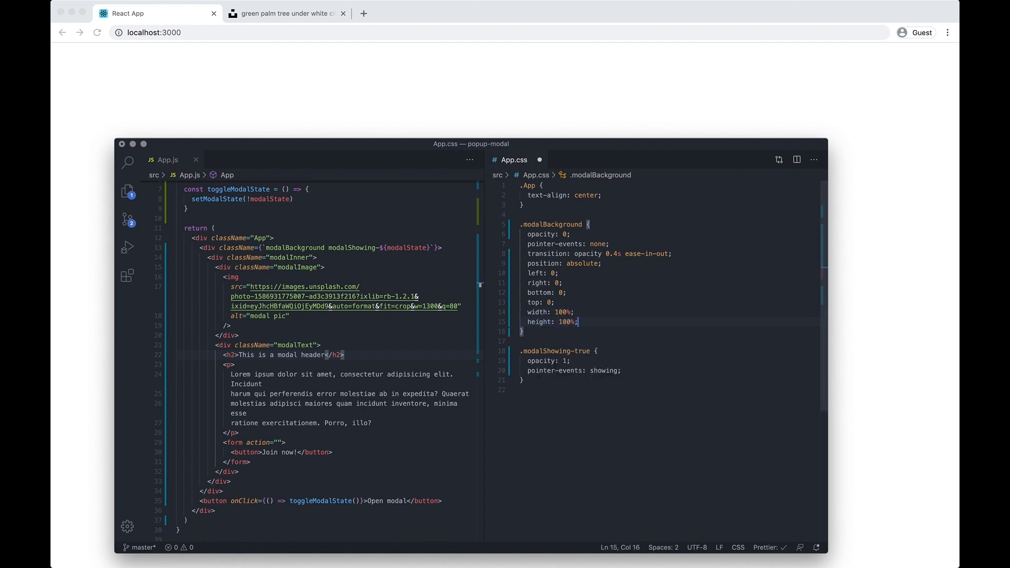
key("super+s")
left_click_drag(556, 302, 521, 302)
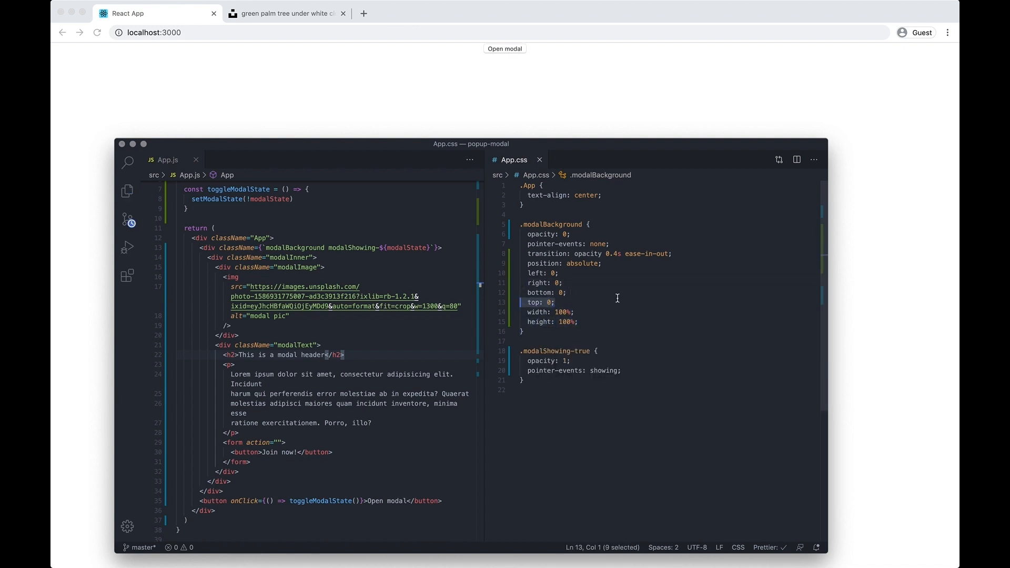
left_click(531, 117)
left_click(505, 48)
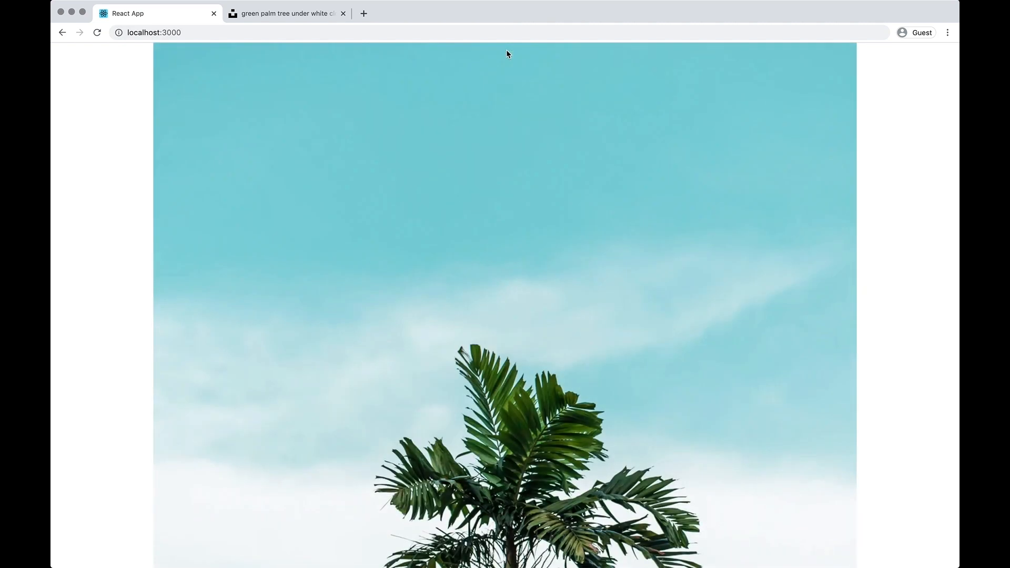
scroll(875, 92, "down", 10)
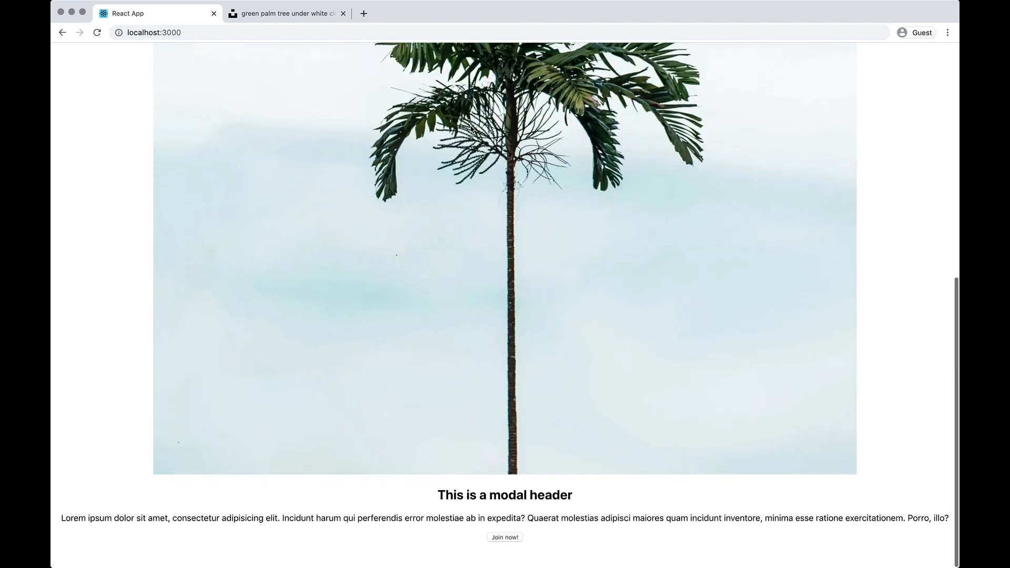
scroll(487, 478, "down", 5)
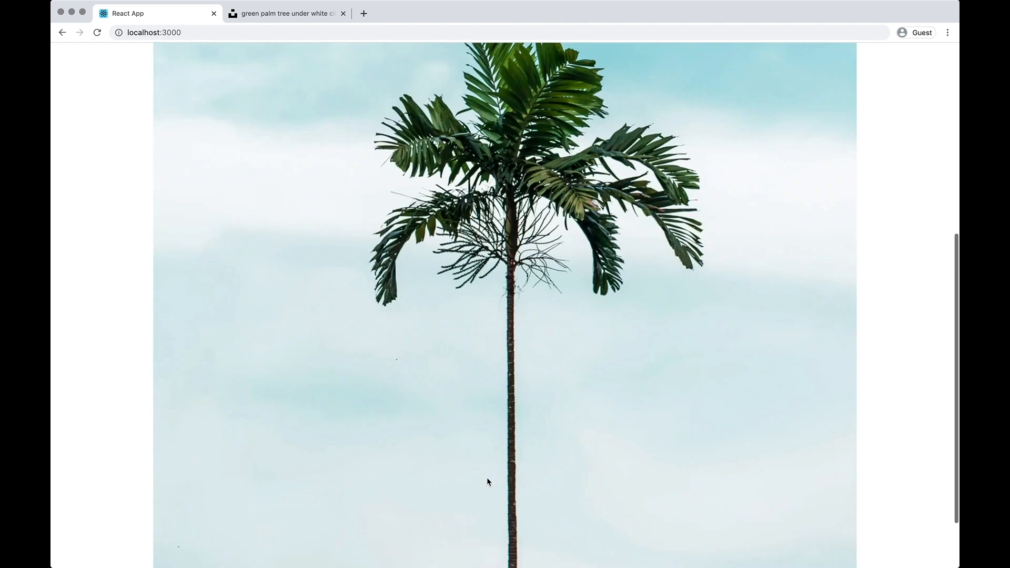
scroll(487, 477, "down", 10)
scroll(503, 201, "up", 10)
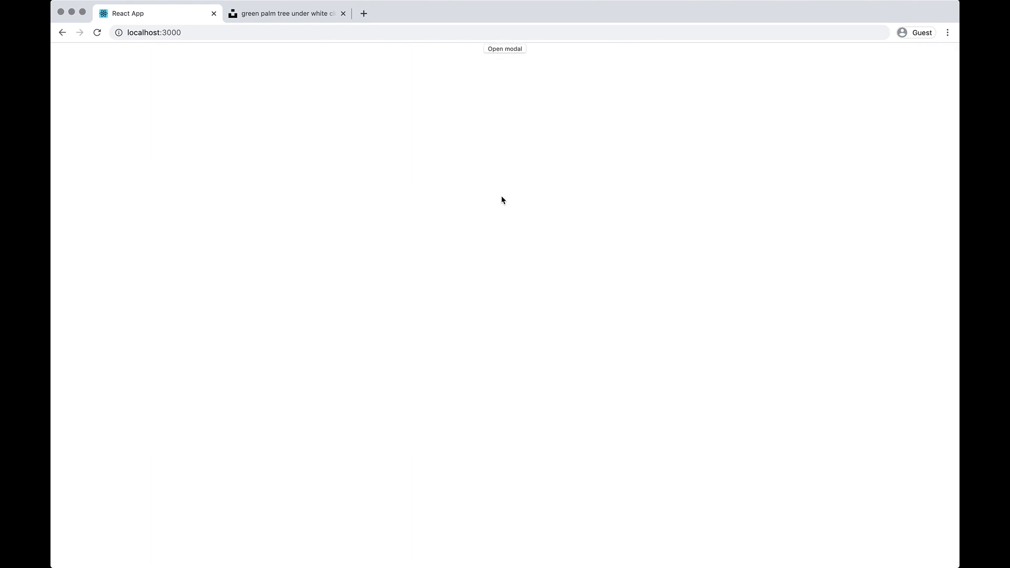
key("super+Tab")
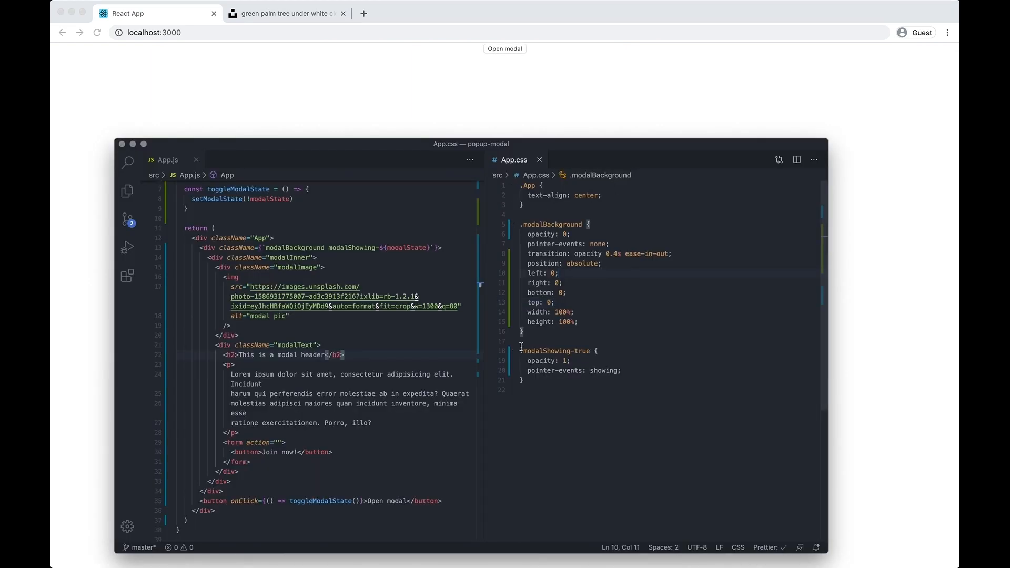
Step: Add background: rgba(0, 0, 0, 0.7) to .modalBackground and reopen the modal in Chrome
left_click(596, 320)
key("Return")
type("ckgrou")
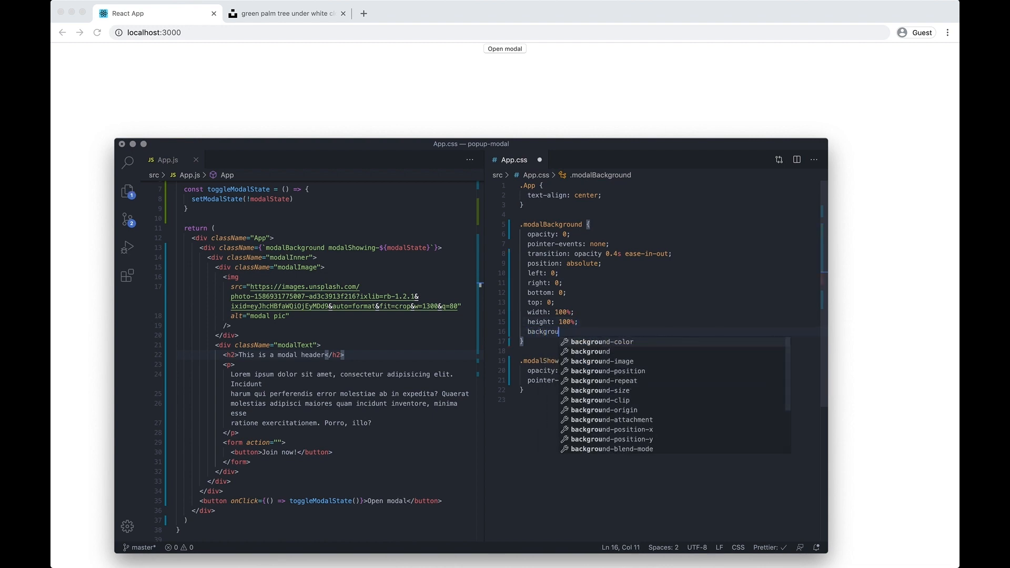
type("nd:rgba(0,0")
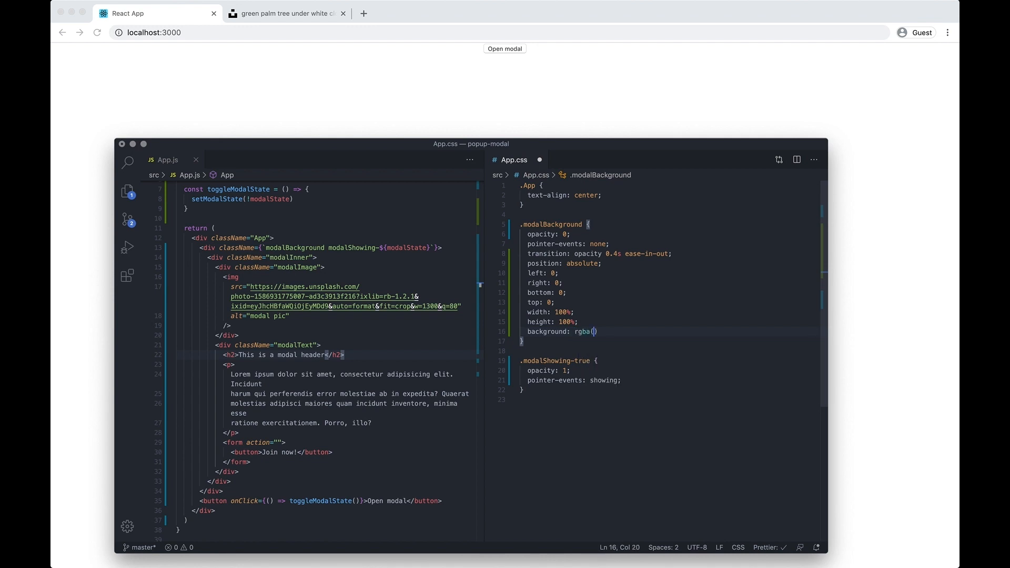
type(",0,")
type("0.7")
left_click(533, 58)
left_click(507, 49)
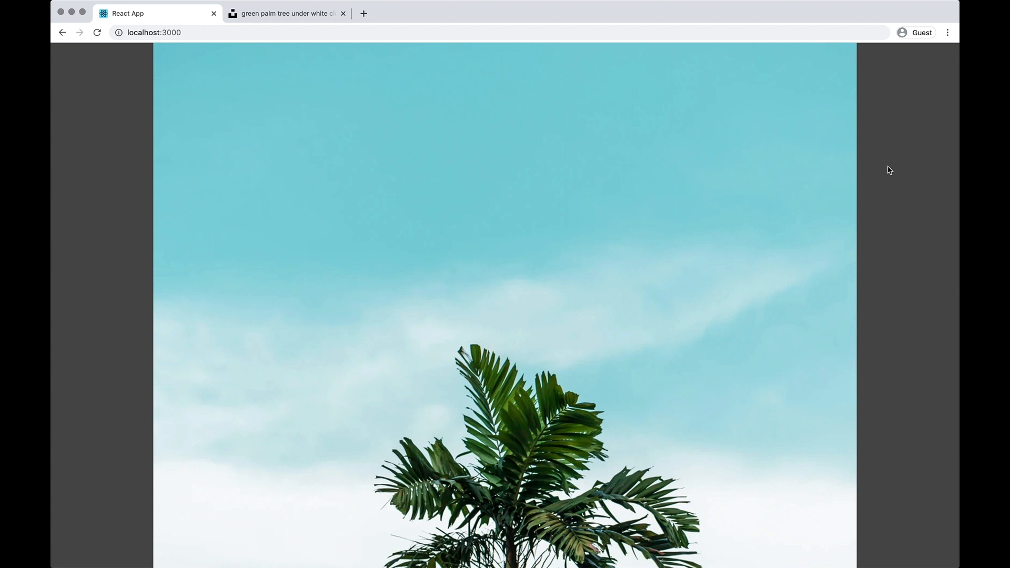
key("super+Tab")
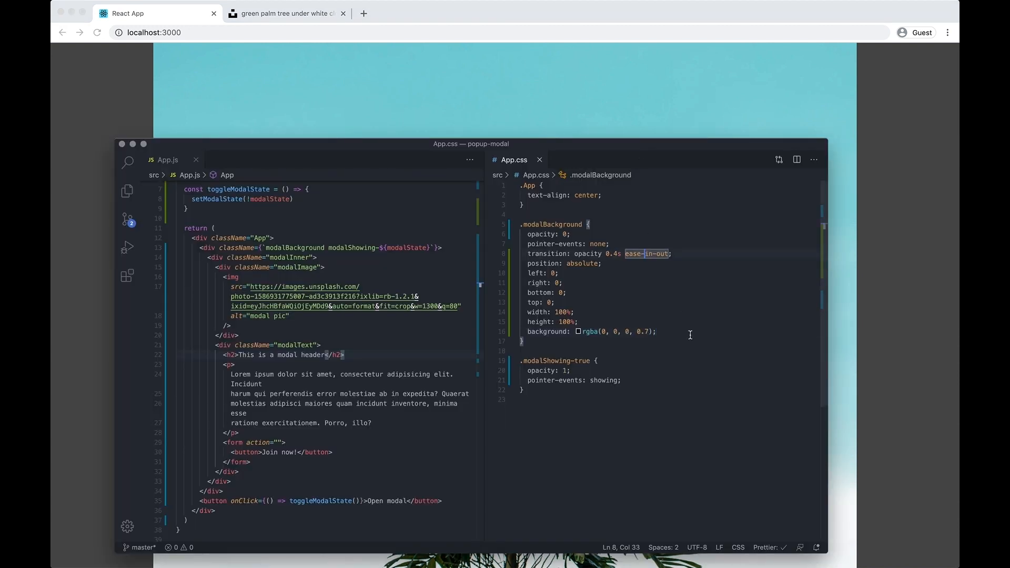
left_click(534, 343)
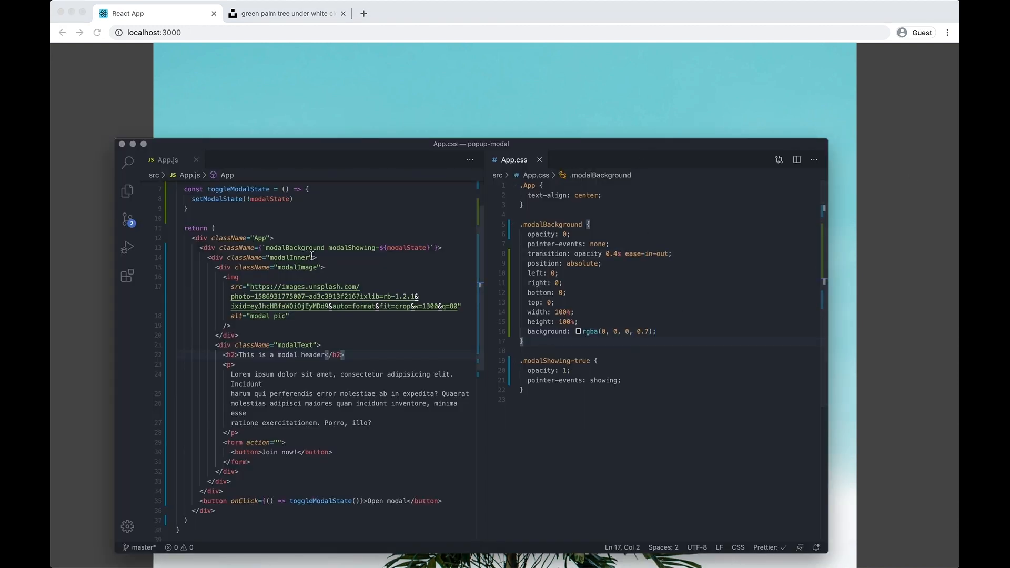
Step: Start a new .modalInner rule at the end of App.css with width: 900px
double_click(289, 258)
left_click(563, 399)
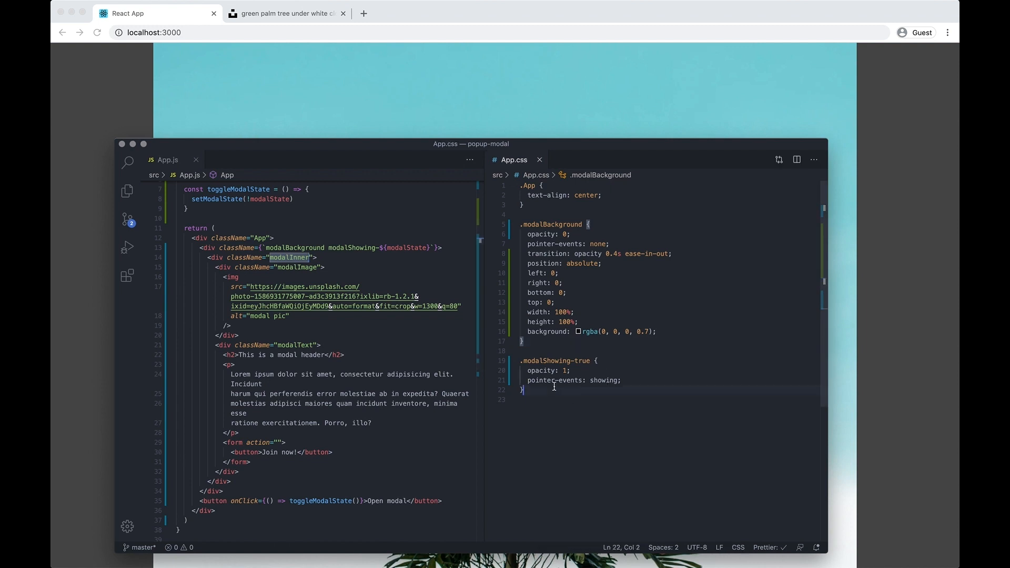
key("Return")
key("Return")
type(".moda")
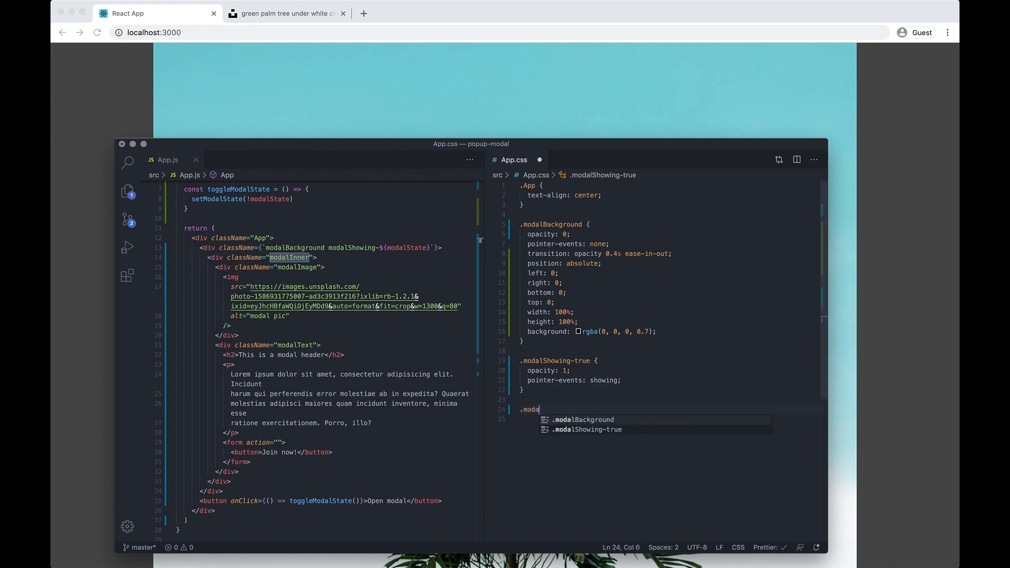
type("lIN")
key("BackSpace")
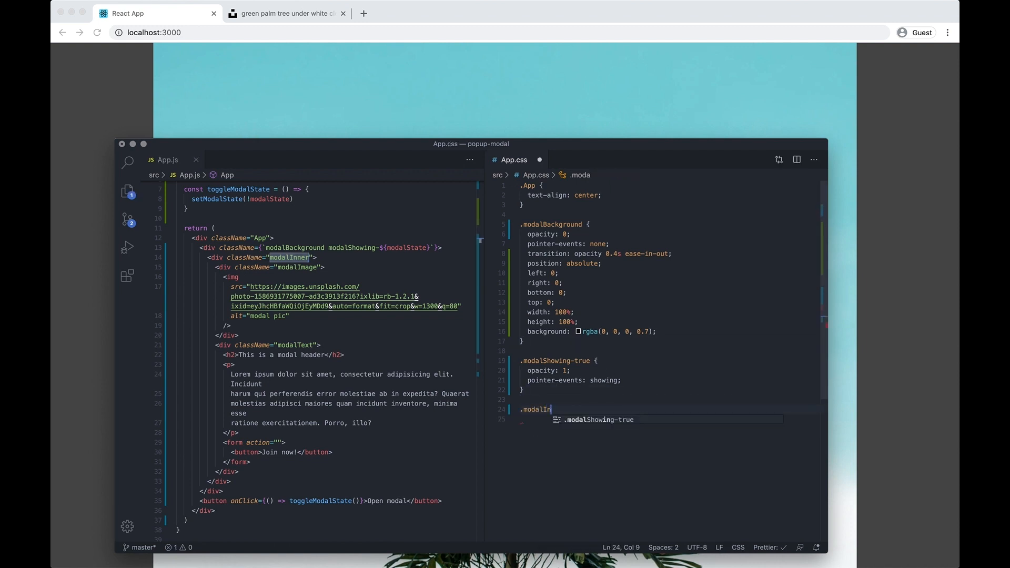
type("nner {")
key("Return")
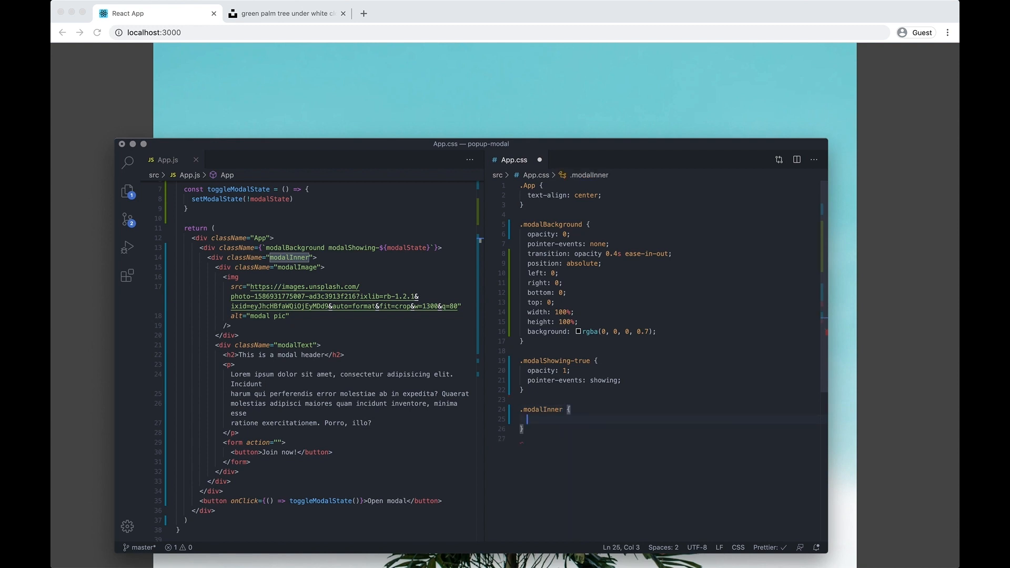
type("width: 900")
type("px;")
Step: Add max-width: calc(100% - 60px) to .modalInner, save and view the app in Chrome
key("Return")
type("max-width:")
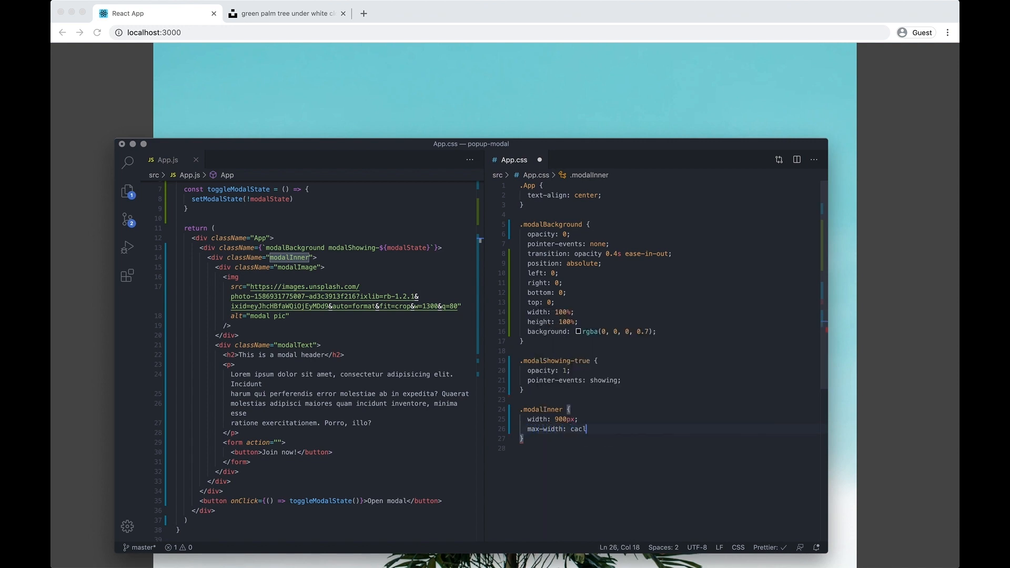
key("BackSpace")
key("BackSpace")
type("lc(")
type("100% - ")
type("60px")
key("Right")
type(";")
key("ctrl+s")
left_click(954, 221)
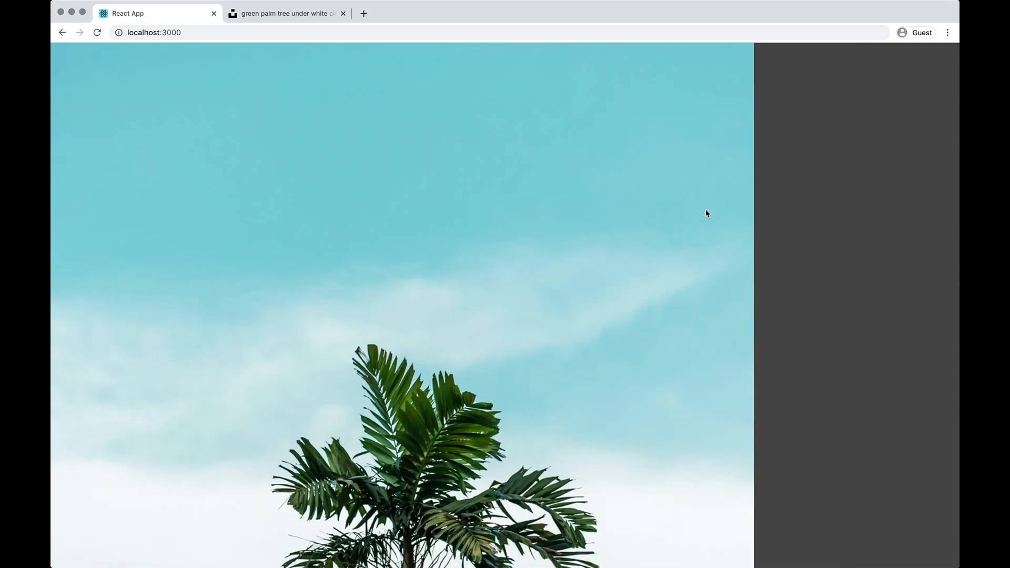
Step: Resize the Chrome window to test reflow, then begin a .modalImage selector below .modalInner
left_click_drag(957, 178, 957, 177)
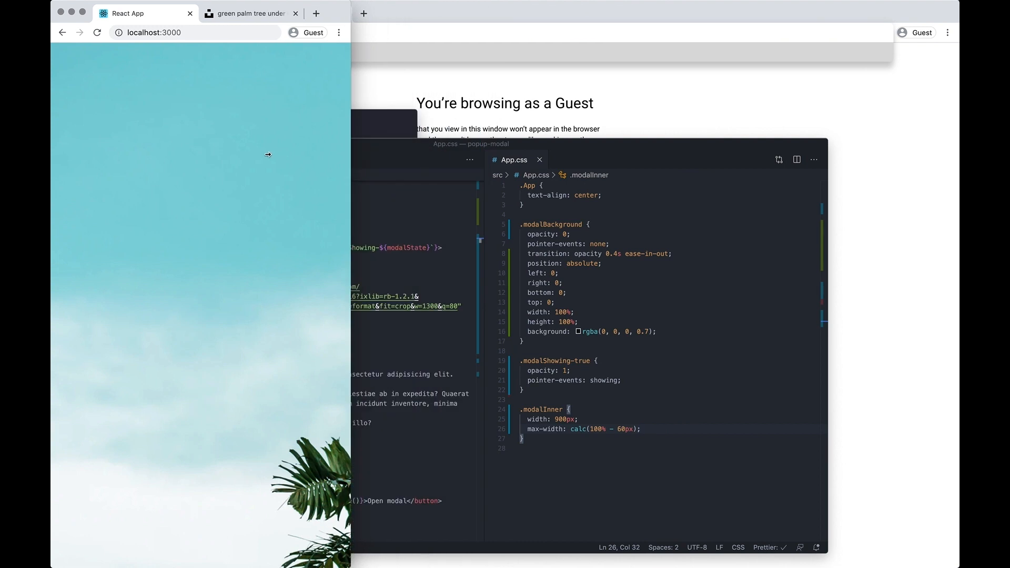
key("super+Tab")
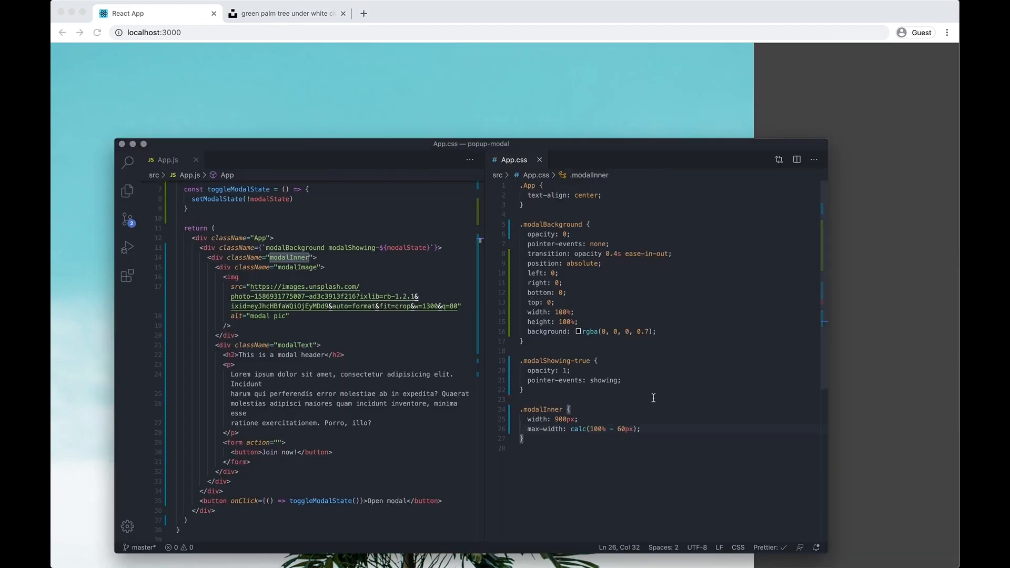
left_click(668, 423)
key("Down")
key("Down")
key("Return")
key("Return")
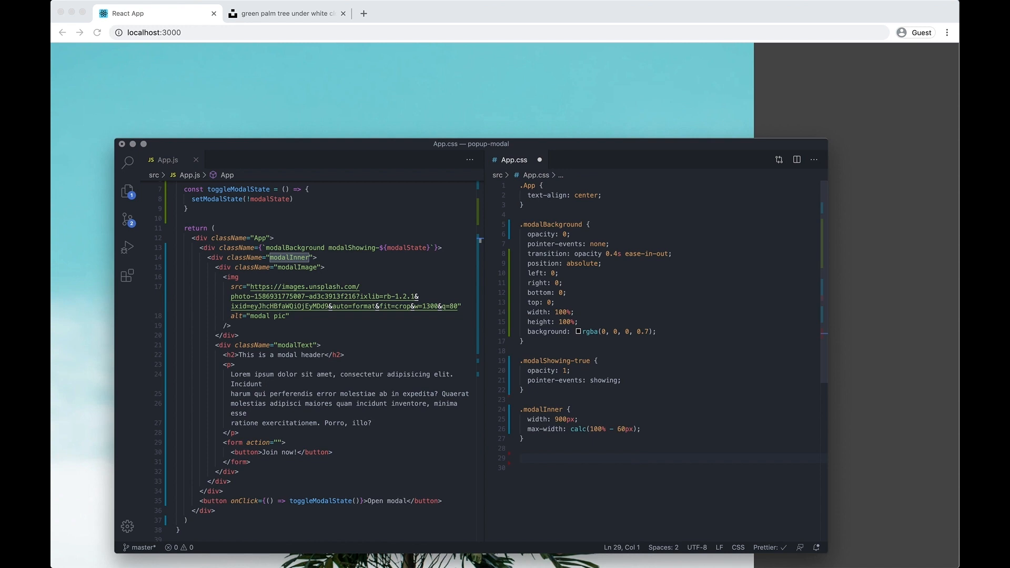
type(".modalImage")
type(" img {")
Step: Complete .modalImage img { width: 100%; }, save and check the larger image in Chrome
key("Return")
type("w")
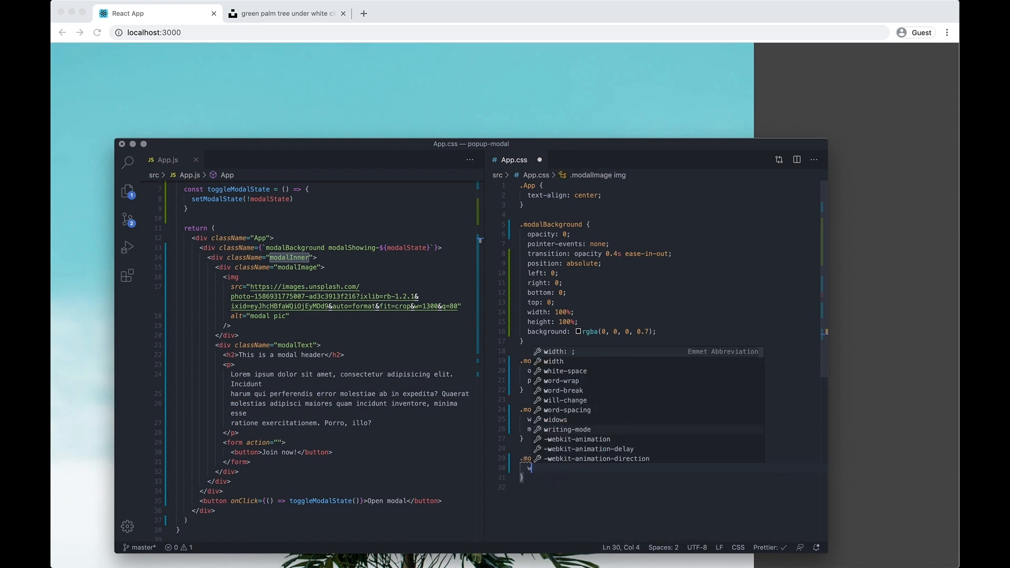
type("idth: 100%")
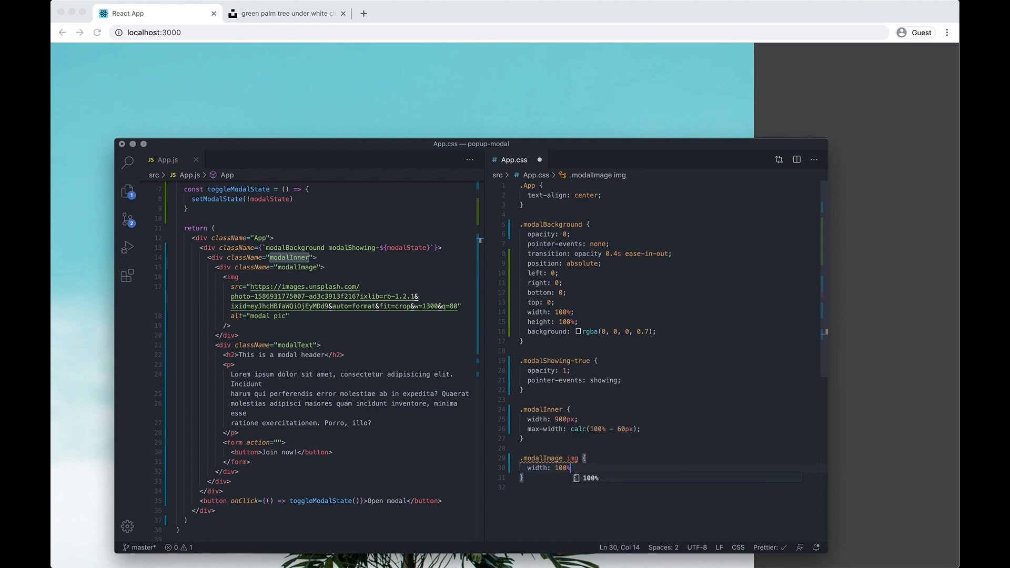
key("ctrl+s")
left_click(615, 77)
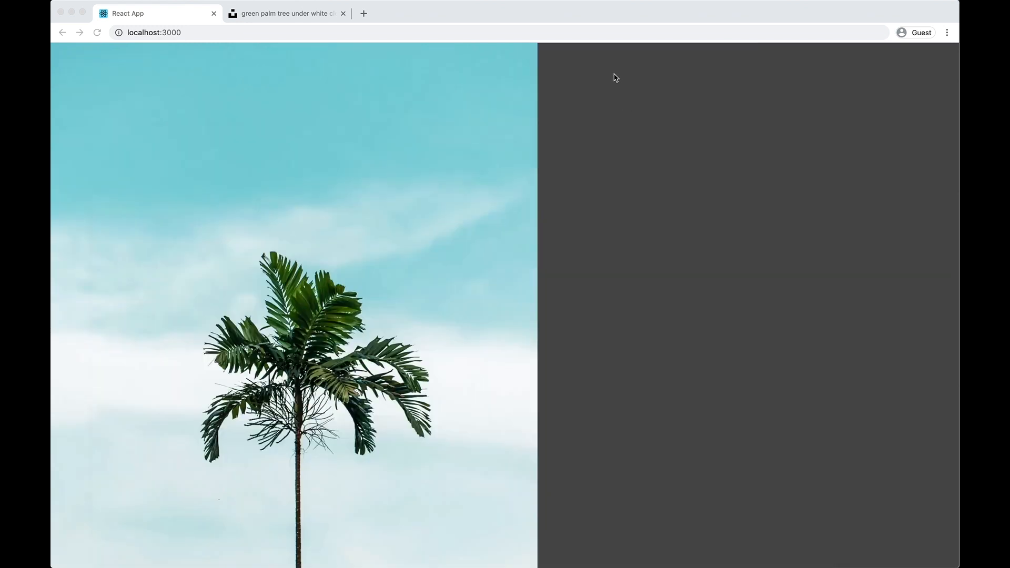
scroll(578, 250, "down", 5)
scroll(578, 249, "up", 5)
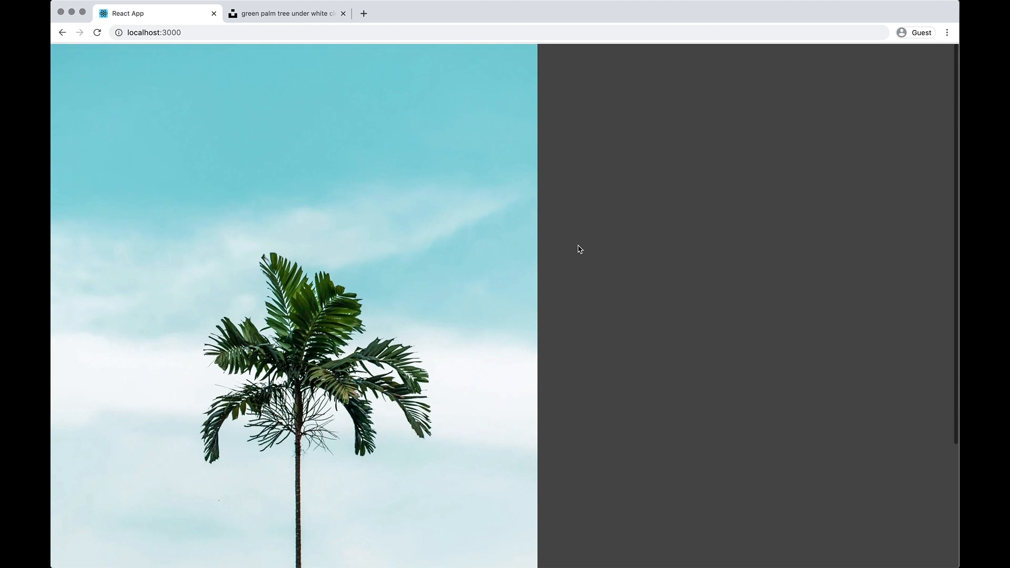
key("super+Tab")
left_click(560, 419)
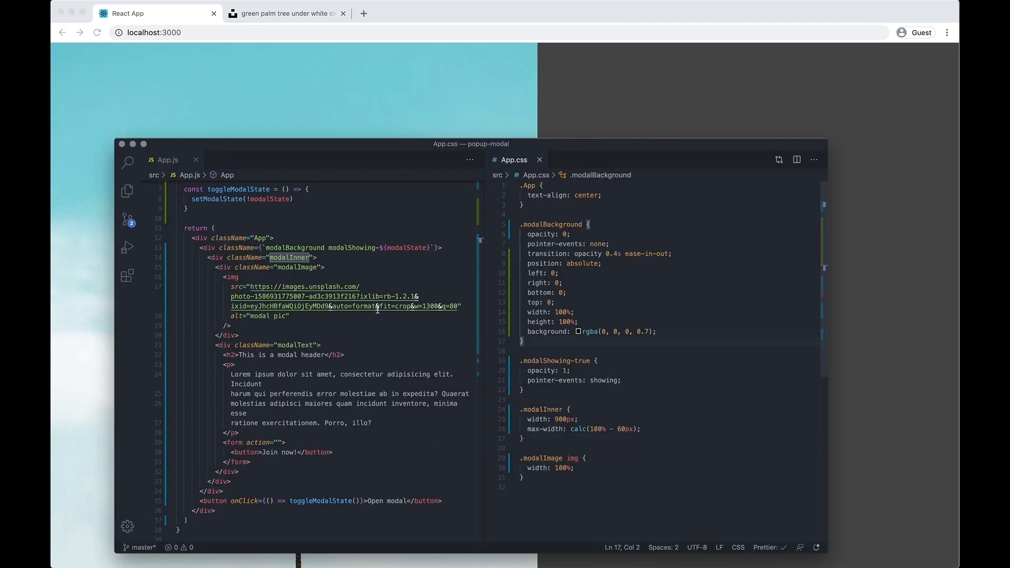
Step: Add display: flex to .modalBackground and save
left_click(668, 428)
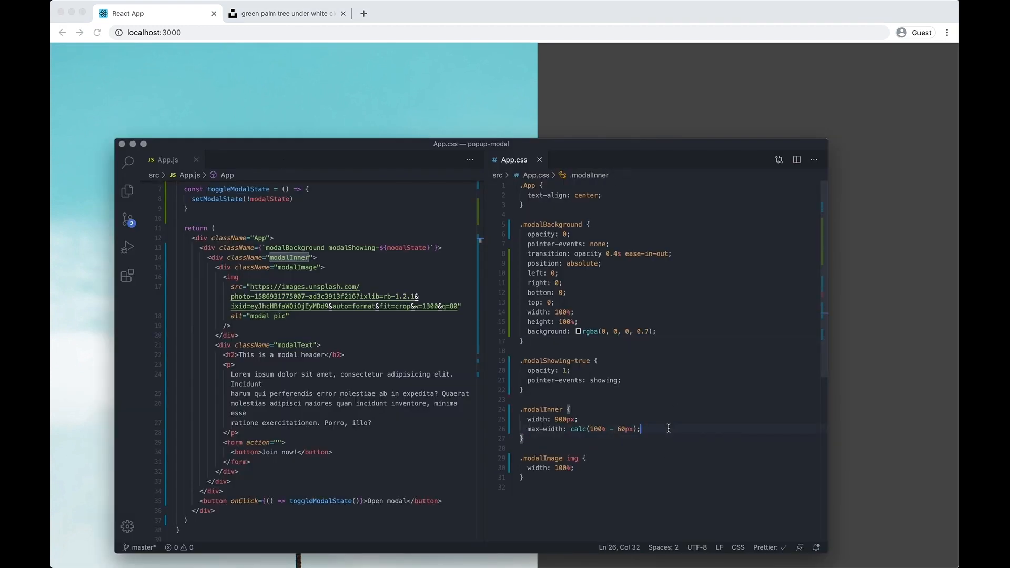
left_click(699, 332)
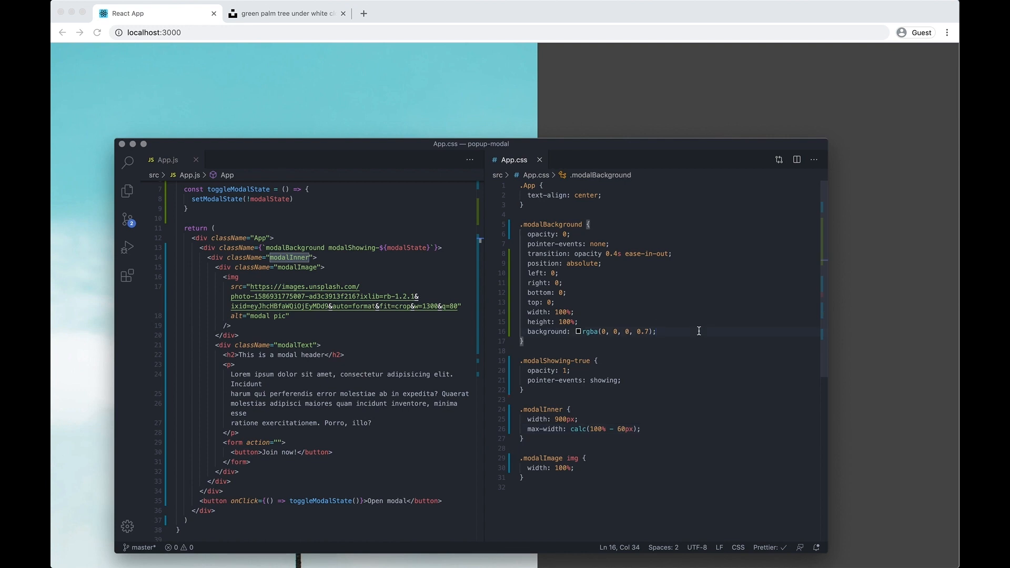
key("Return")
type("position")
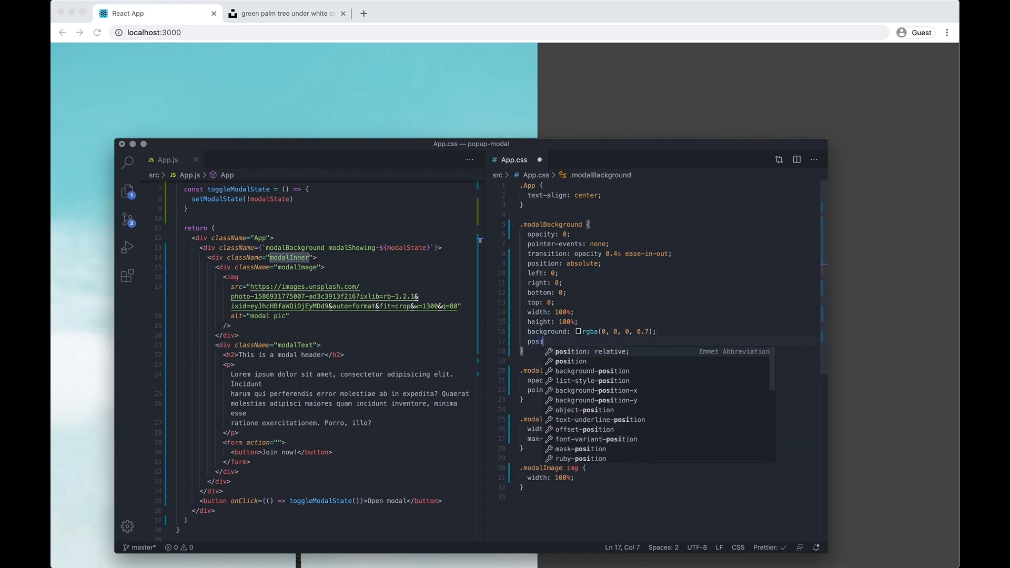
key("BackSpace")
key("BackSpace")
key("BackSpace")
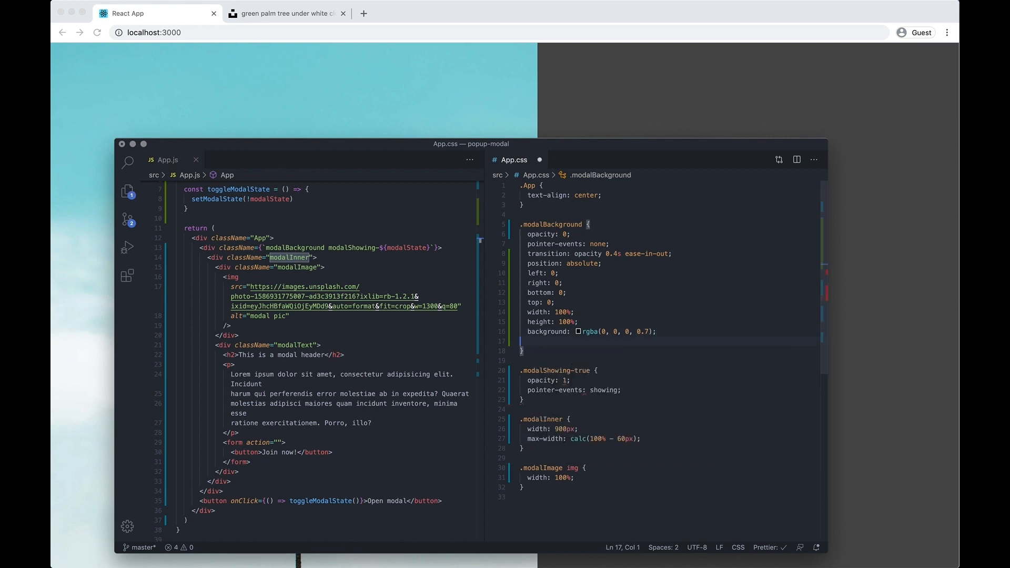
type("display")
key("Tab")
type("f")
key("Tab")
type(";")
key("ctrl+s")
key("Return")
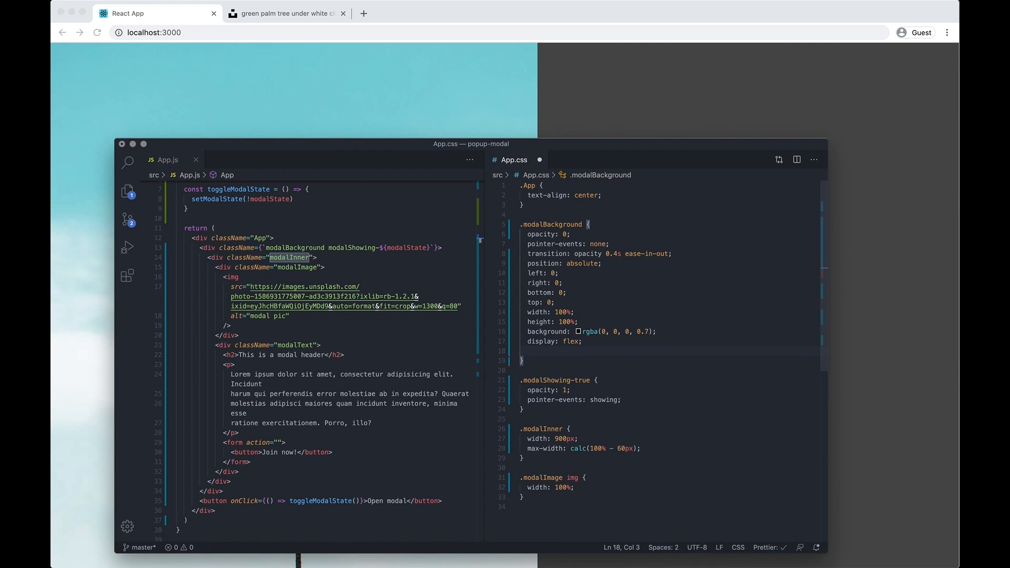
key("ctrl+z")
Step: Add margin: auto to .modalInner, save and open the modal in Chrome to see it centred
left_click(683, 437)
key("Return")
type("margin: au")
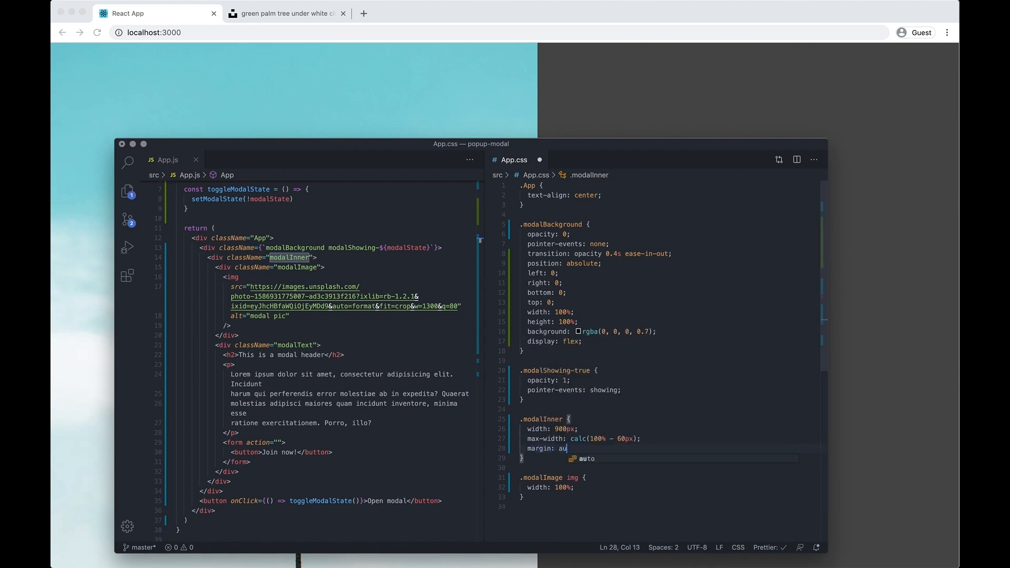
type("to;")
key("super+s")
left_click(614, 126)
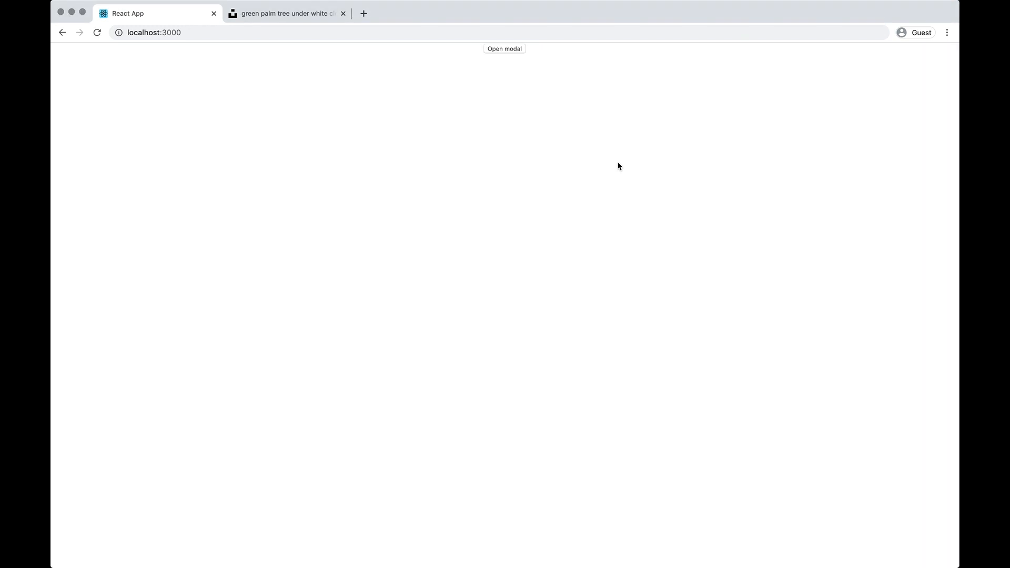
left_click(505, 50)
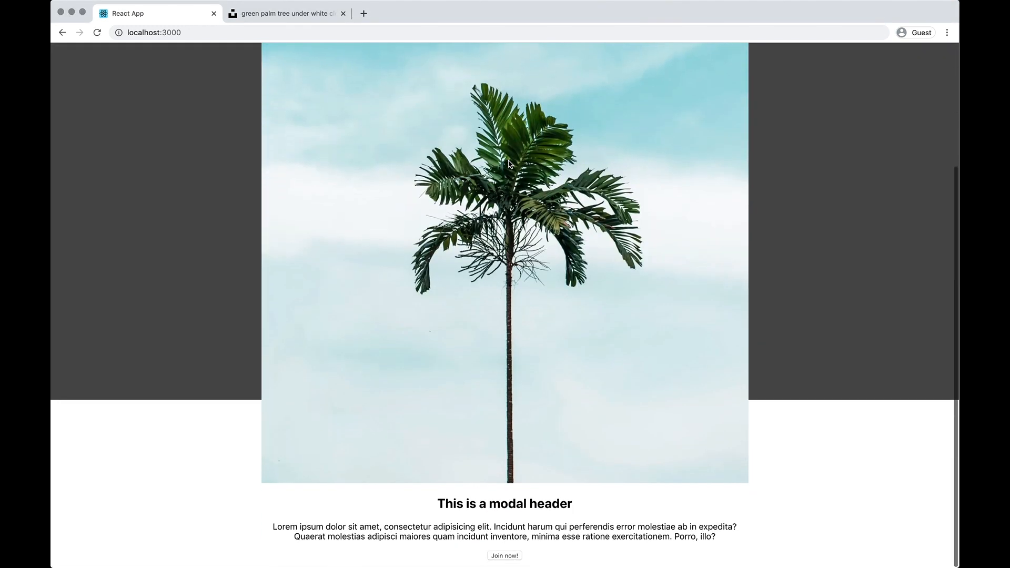
scroll(509, 163, "up", 2)
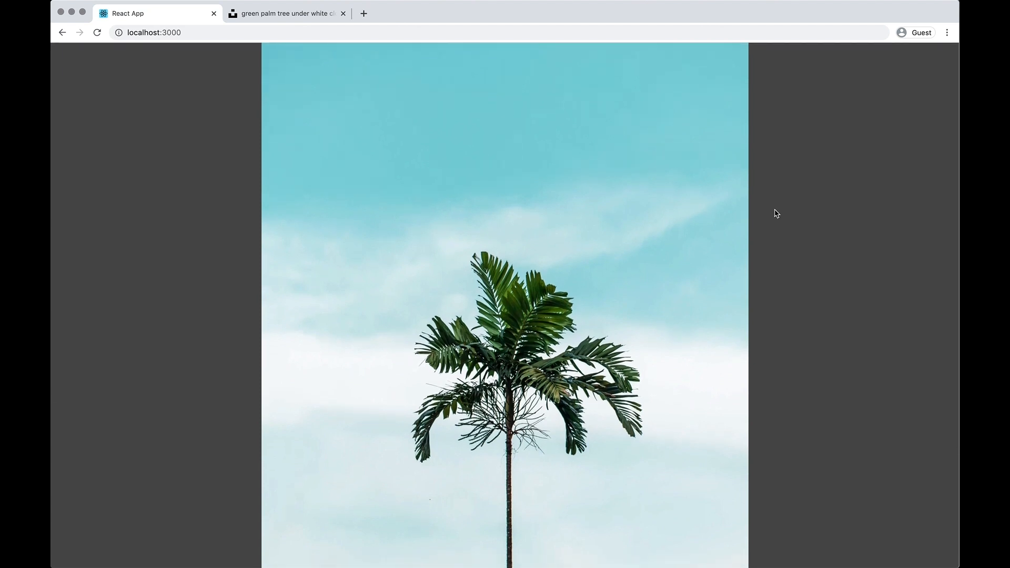
key("super+Tab")
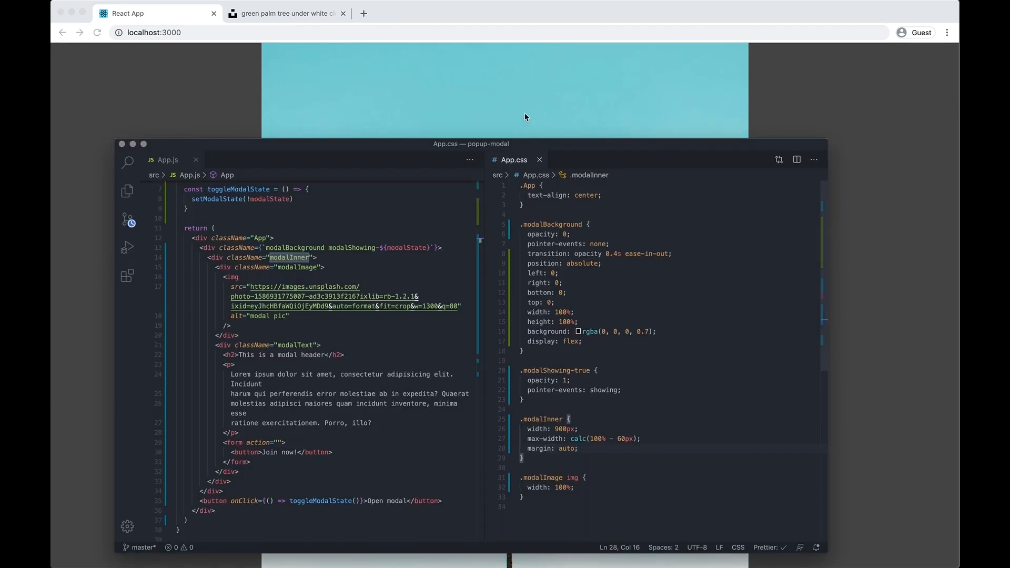
Step: Add display: flex and flex-direction: row to .modalInner, save and view in Chrome
key("super+Tab")
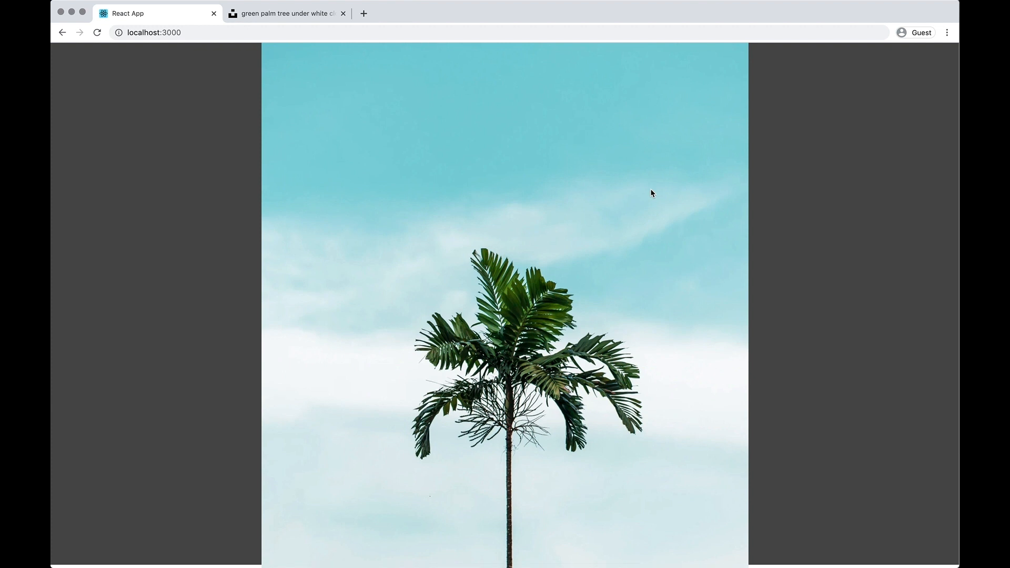
scroll(650, 188, "down", 5)
scroll(641, 453, "up", 5)
key("super+Tab")
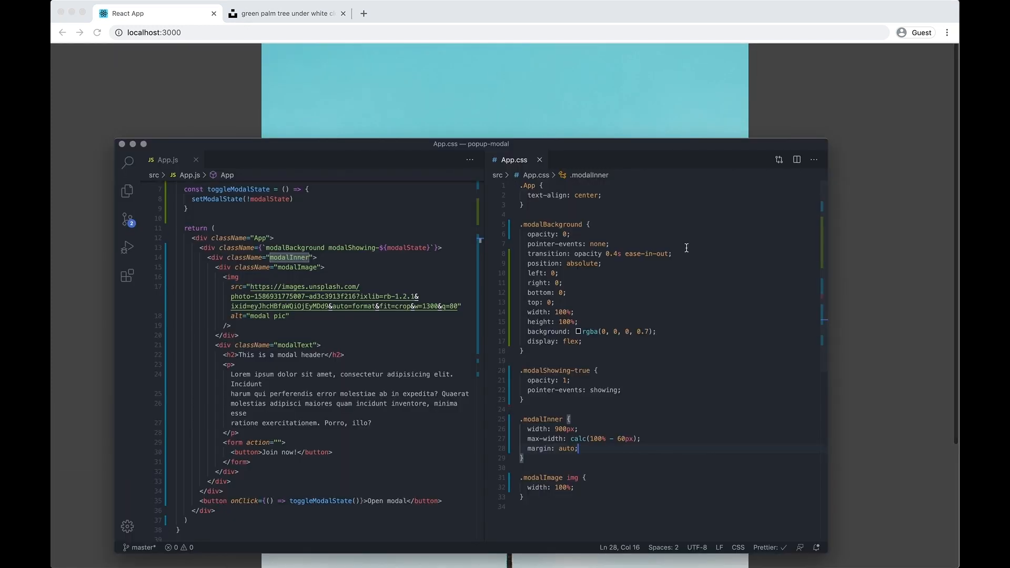
left_click(579, 450)
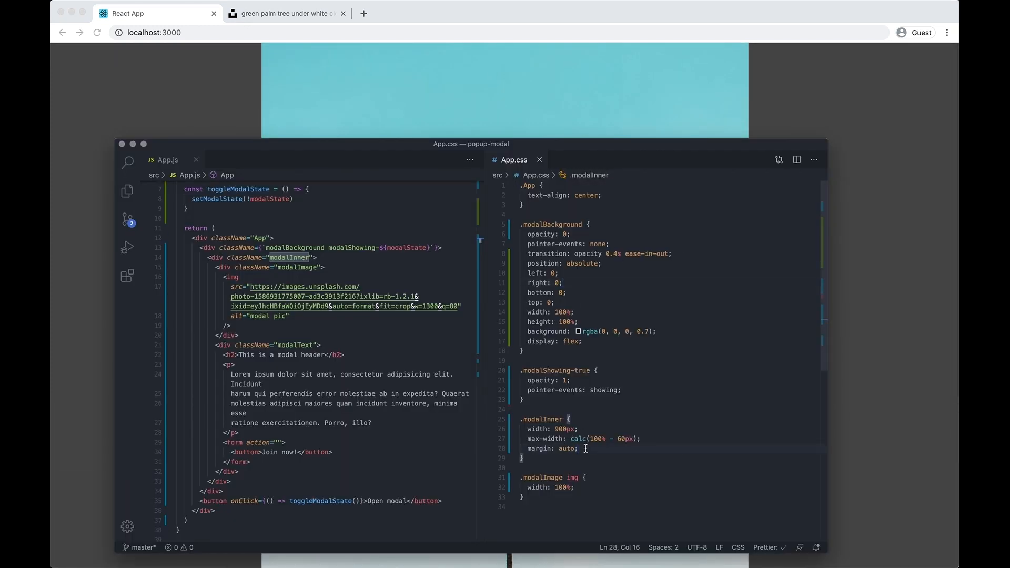
key("Return")
type("f")
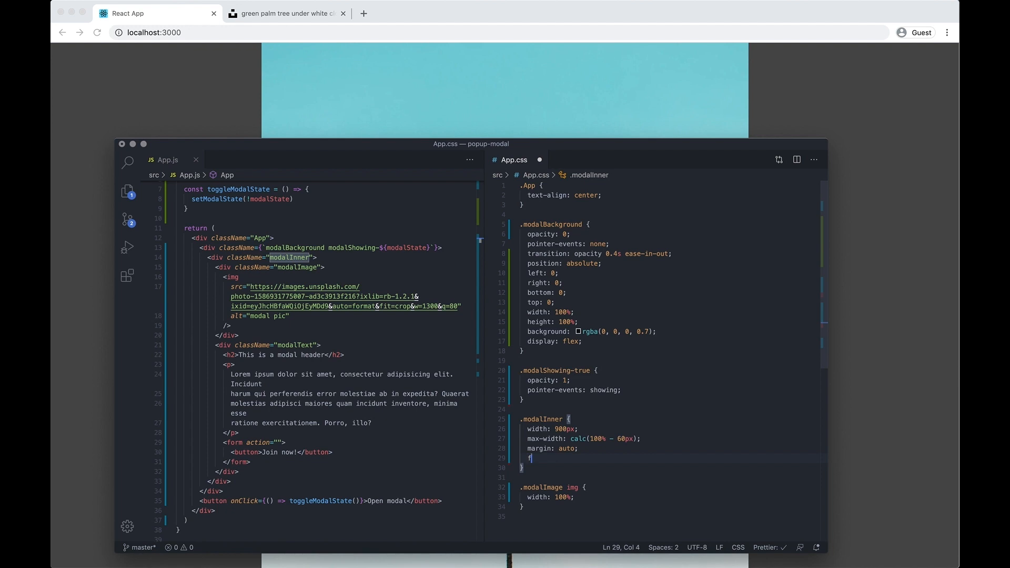
type("lex")
key("Tab")
type("flex")
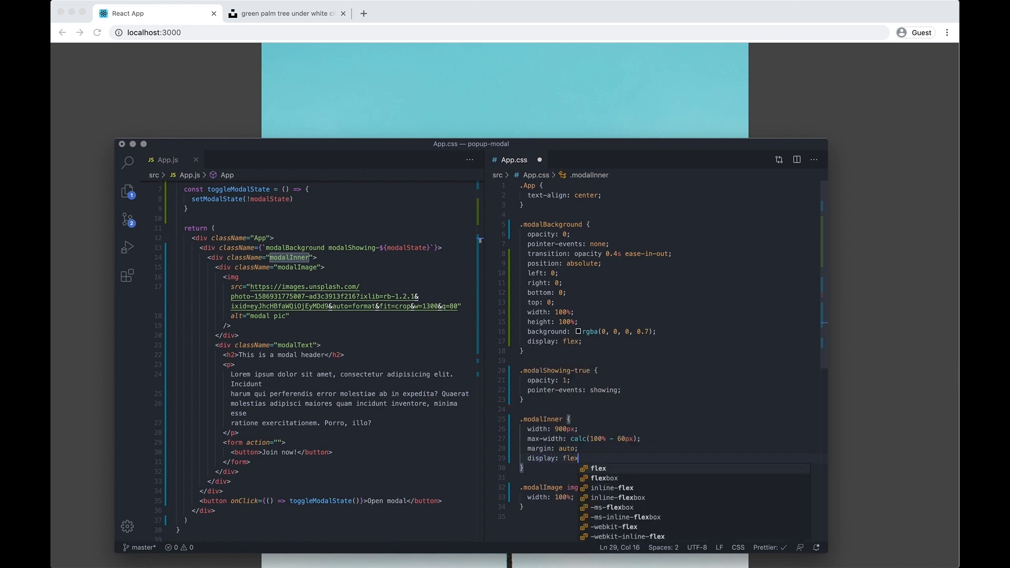
type(";")
key("Return")
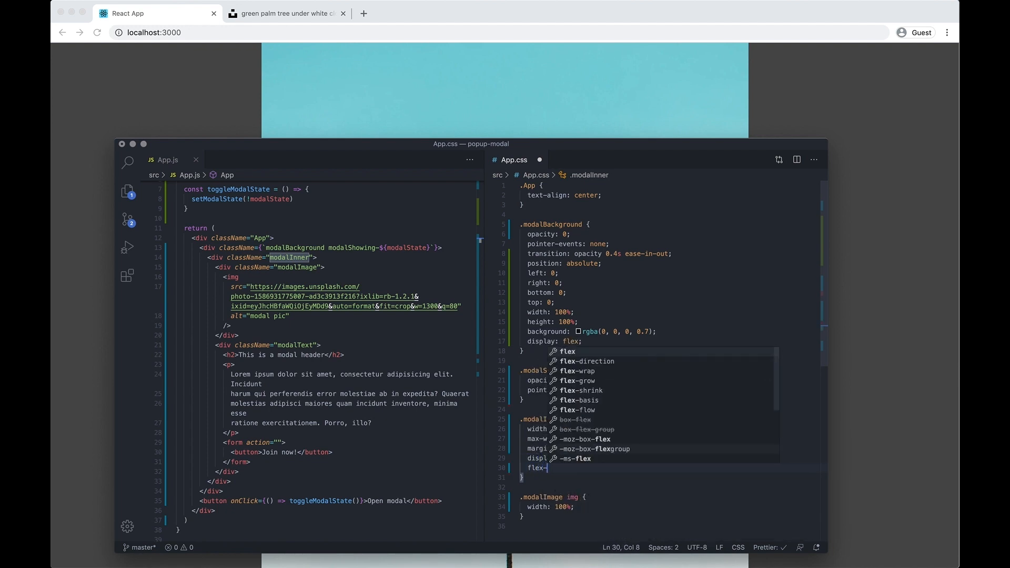
type("direction: c;")
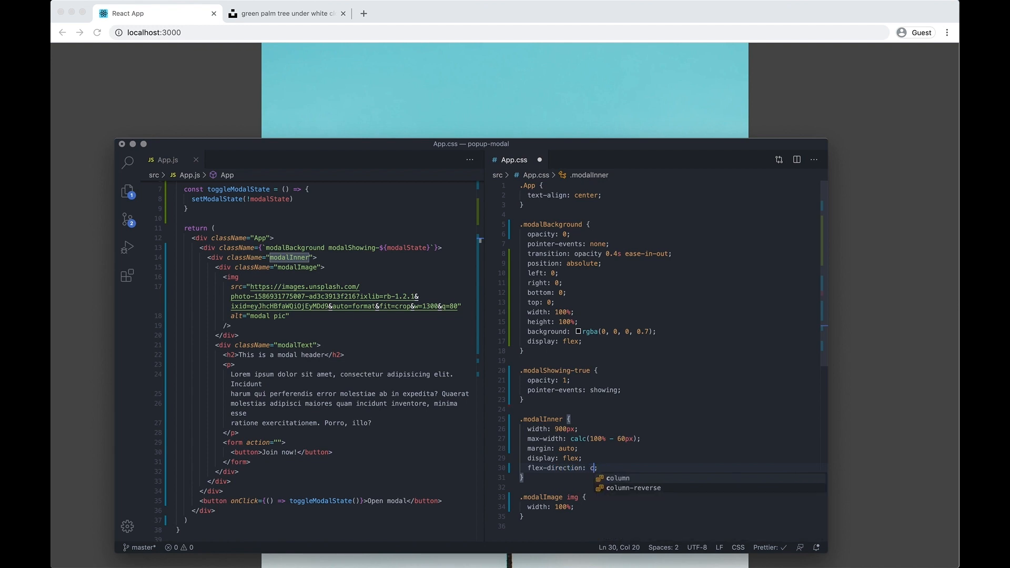
key("BackSpace")
type("row")
key("super+s")
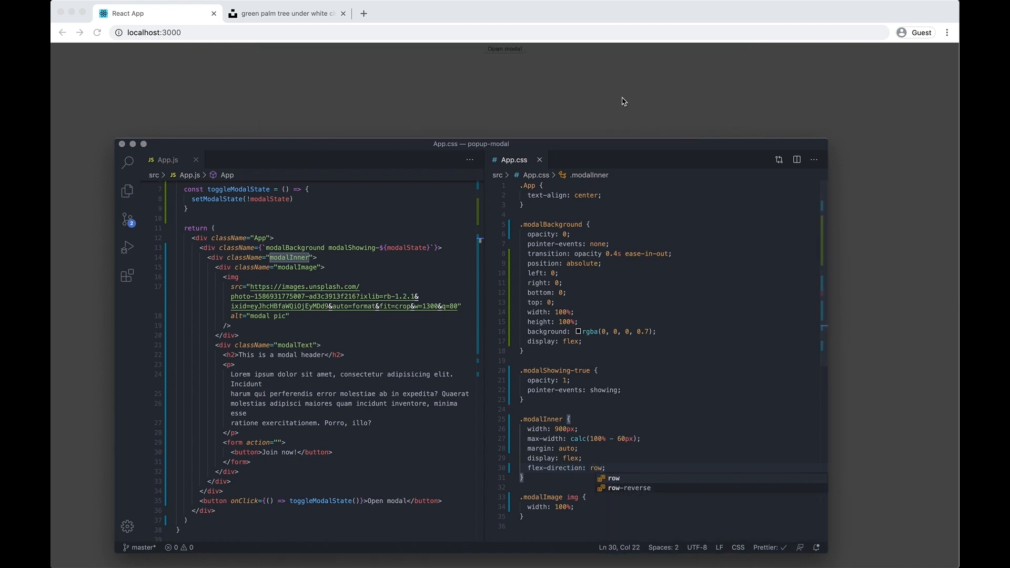
left_click(622, 100)
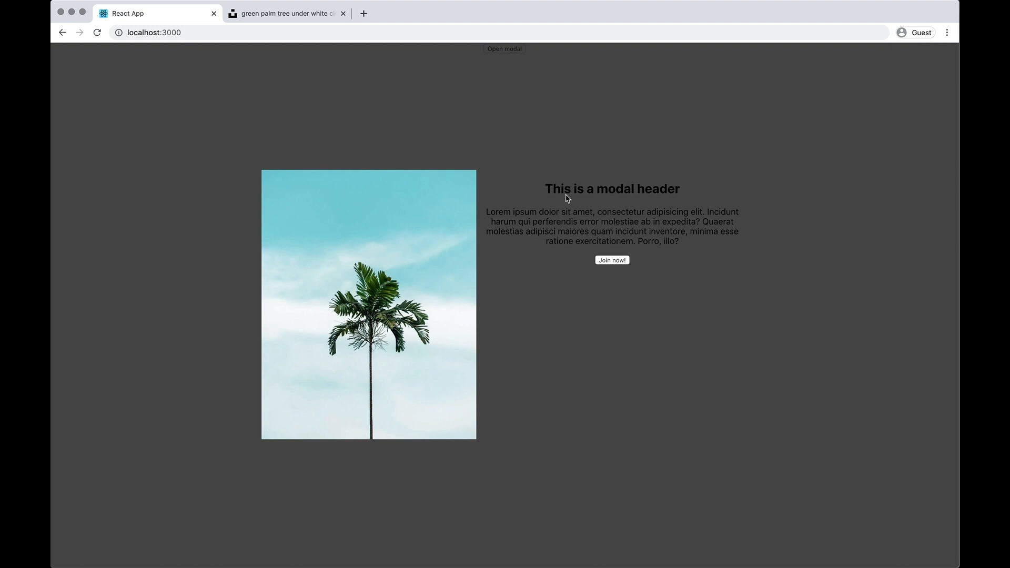
Step: Drag the Chrome window to phone width and back, then close the palm tree photo tab
left_click_drag(957, 186, 543, 189)
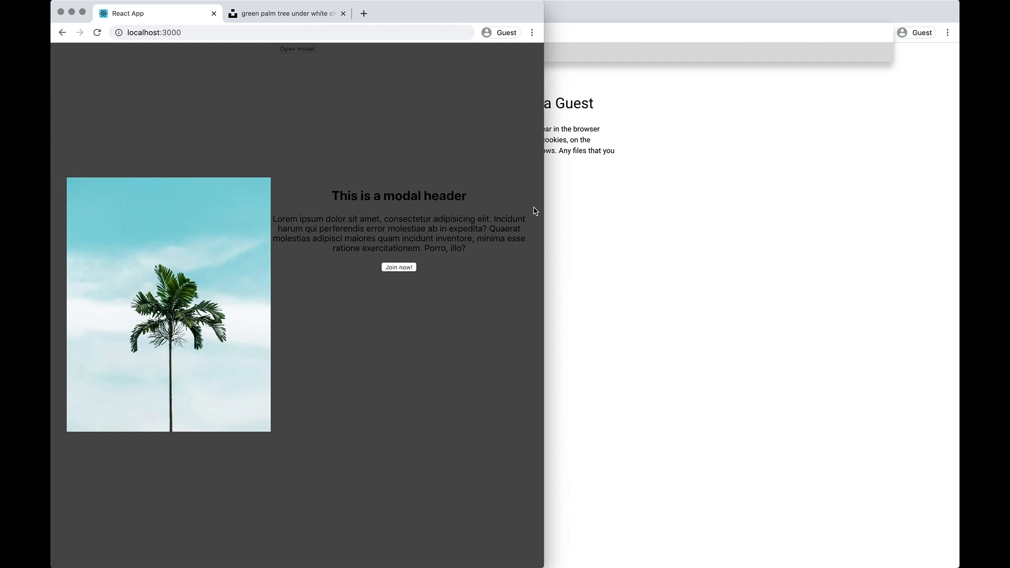
mouse_move(543, 207)
left_mouse_down()
mouse_move(380, 255)
mouse_move(321, 254)
left_mouse_up()
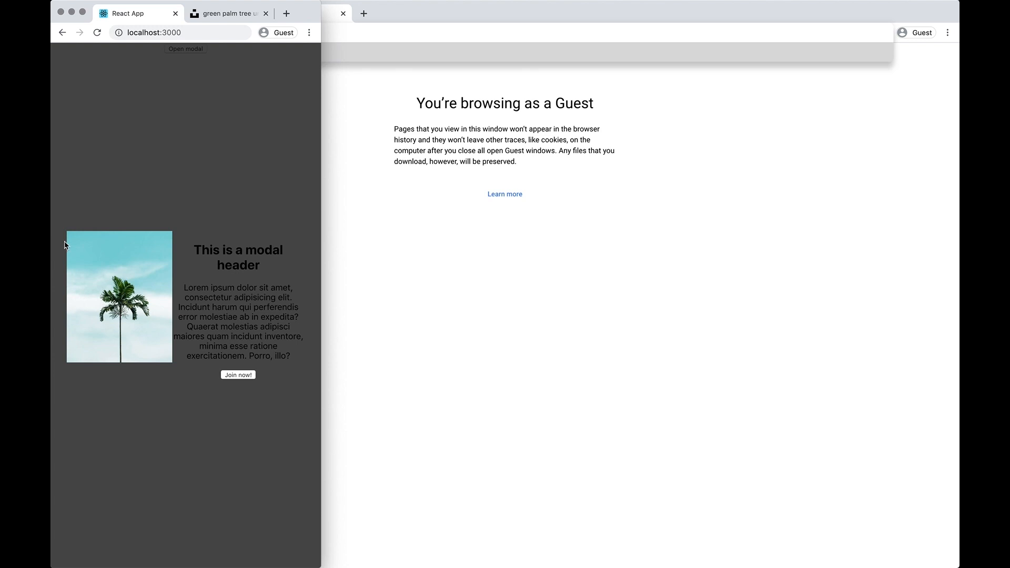
left_click_drag(323, 234, 914, 225)
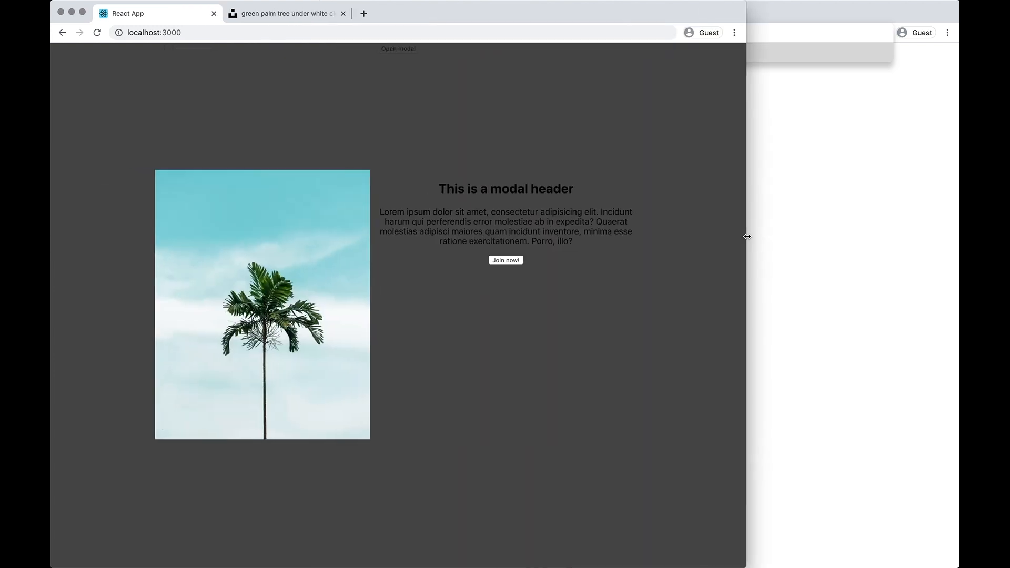
left_click(344, 14)
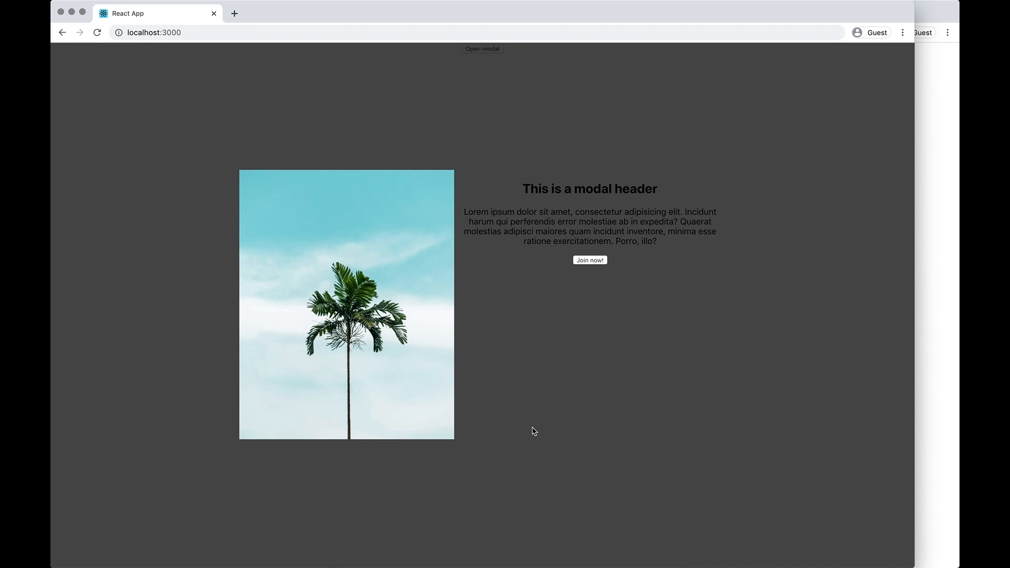
mouse_move(524, 564)
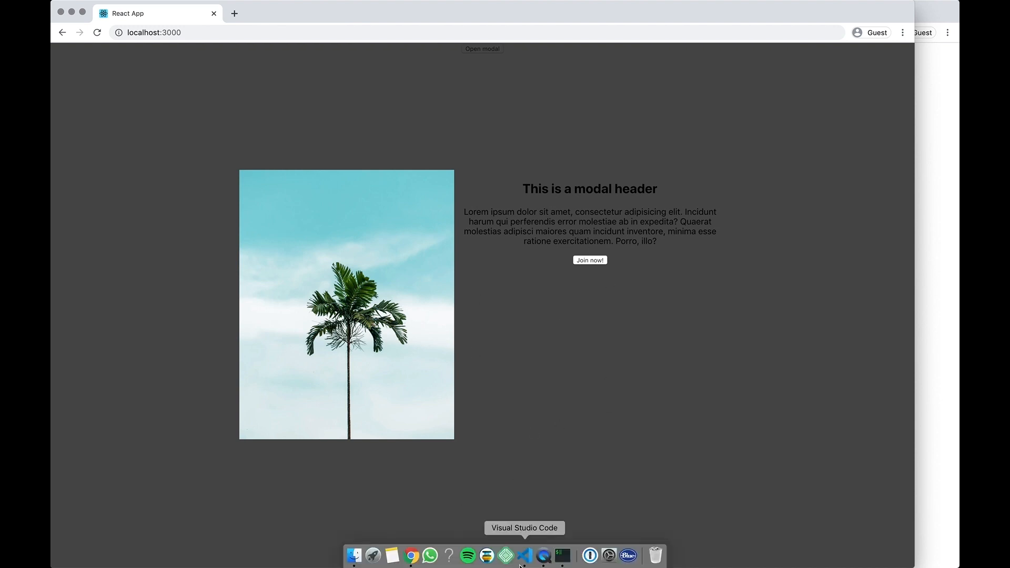
Step: Add background: #1e2939 as the first .modalInner declaration, save and view in Chrome
left_click(526, 556)
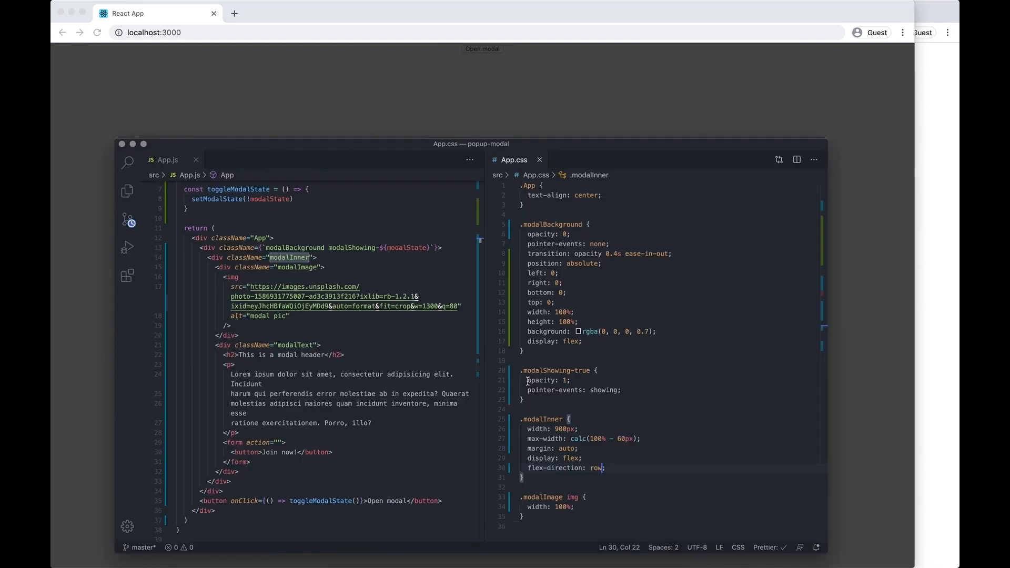
left_click(624, 332)
left_click(636, 403)
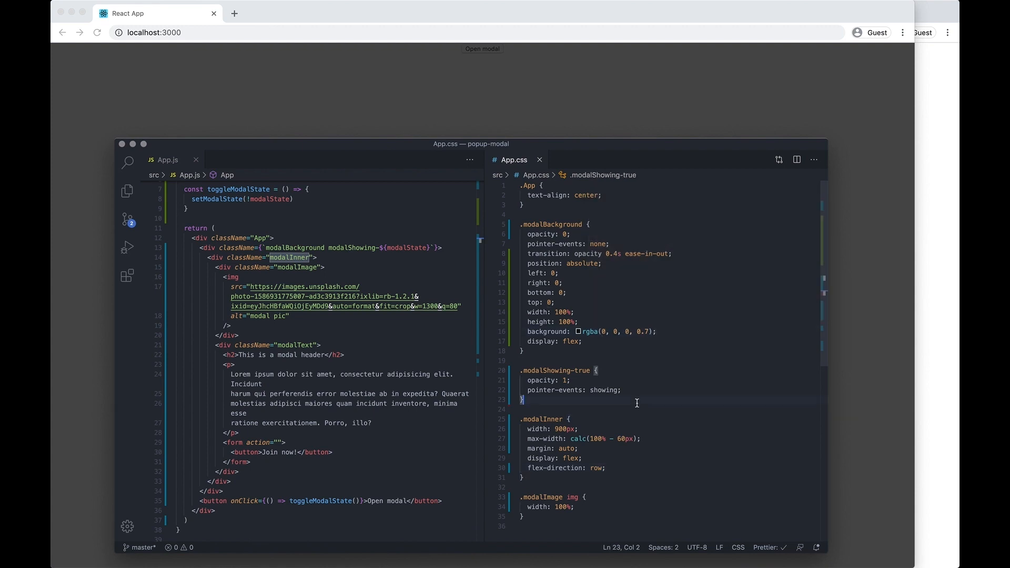
scroll(636, 403, "down", 3)
left_click(631, 375)
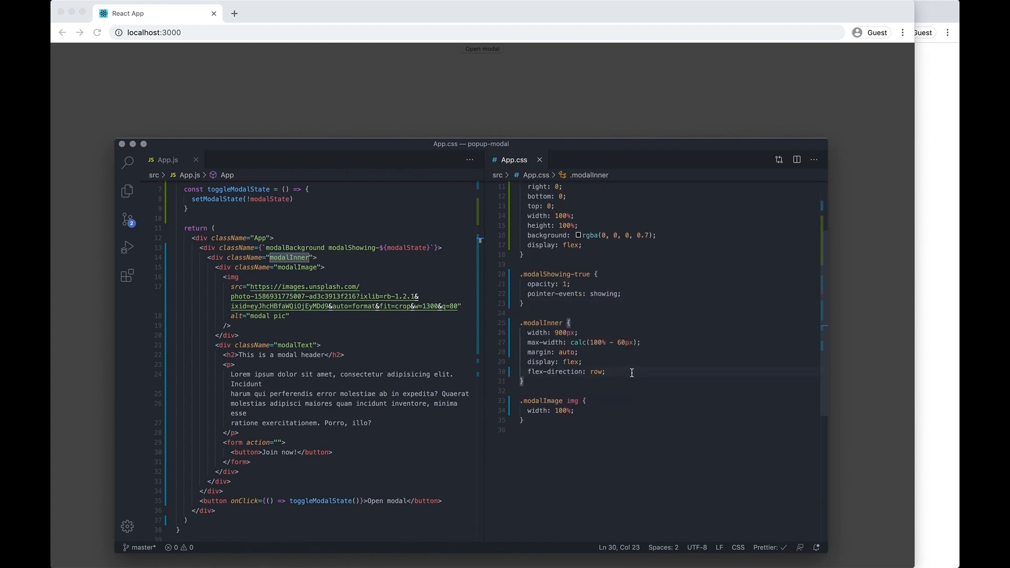
left_click(586, 325)
key("Return")
type("background")
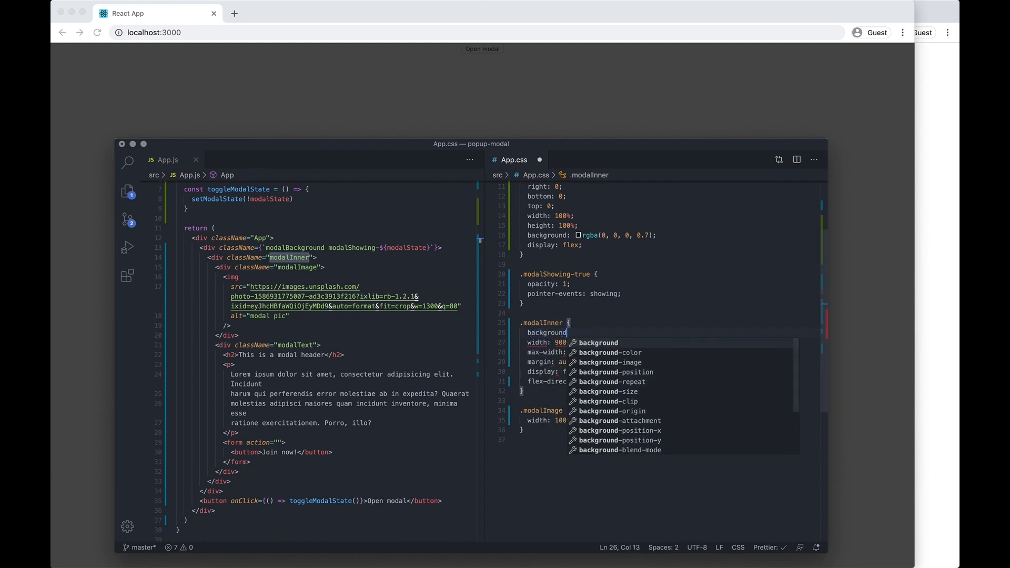
type(": #1e")
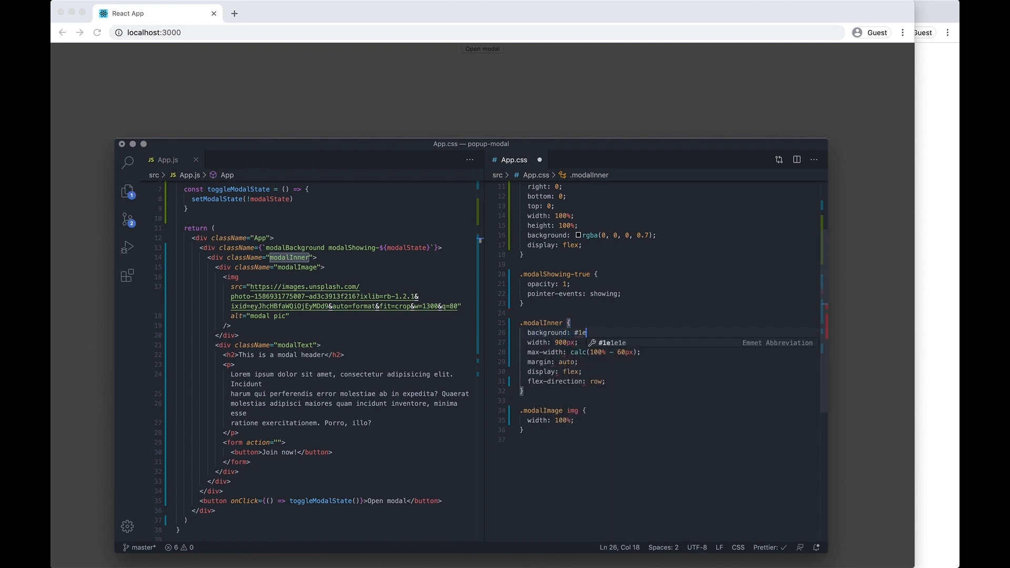
type("29")
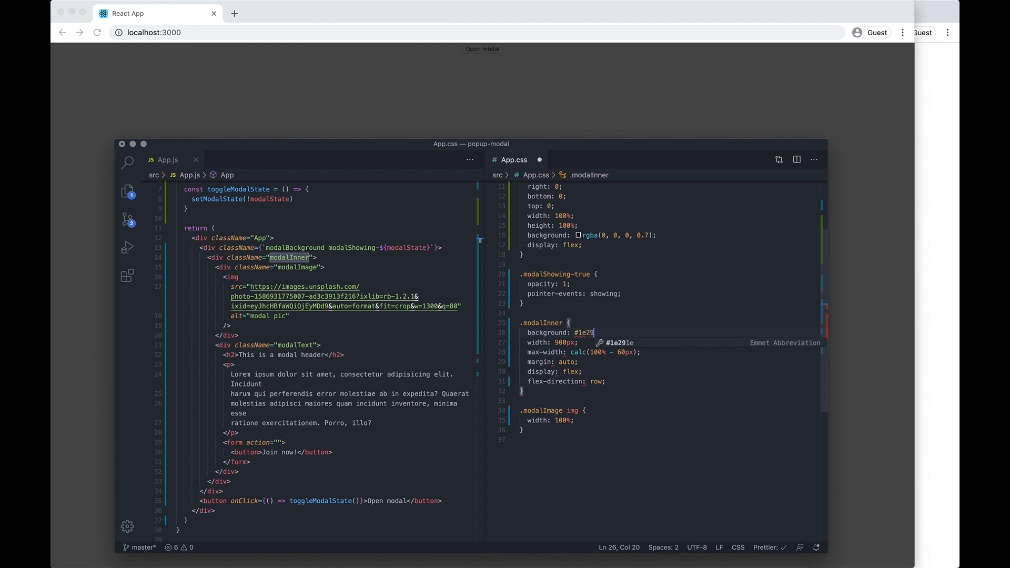
type("39")
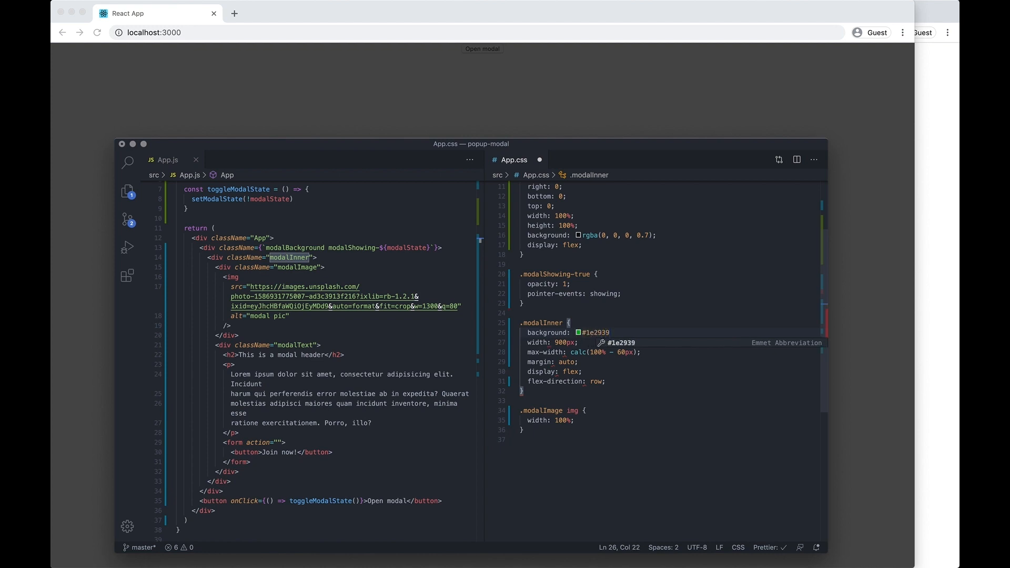
type(";")
key("super+s")
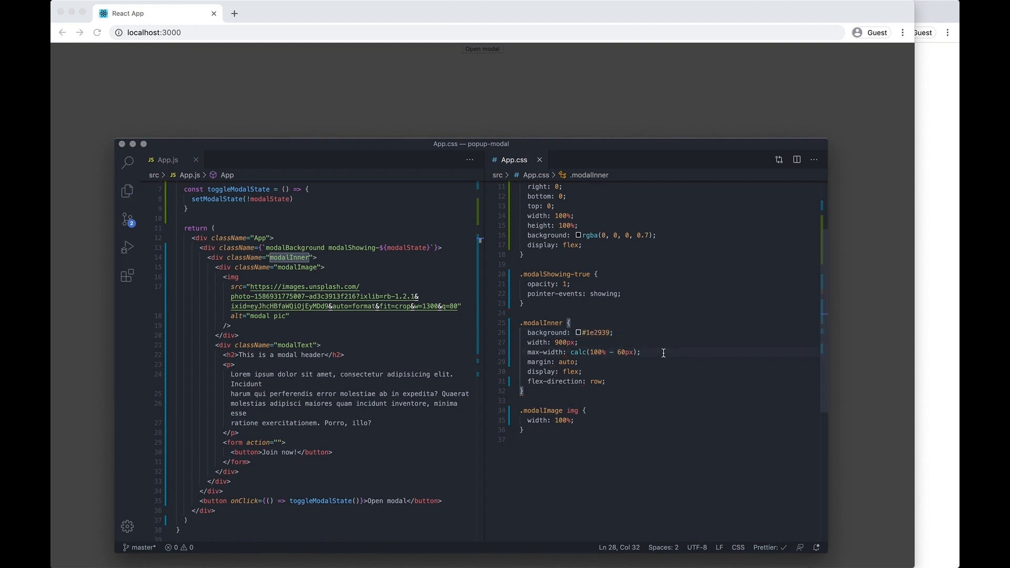
scroll(612, 215, "up", 5)
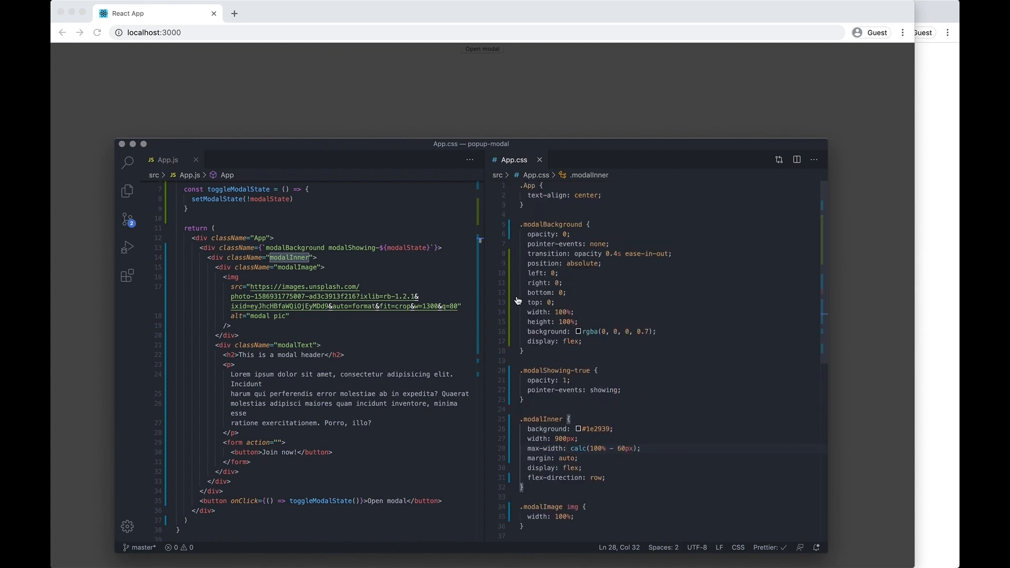
scroll(610, 320, "down", 5)
scroll(610, 320, "down", 3)
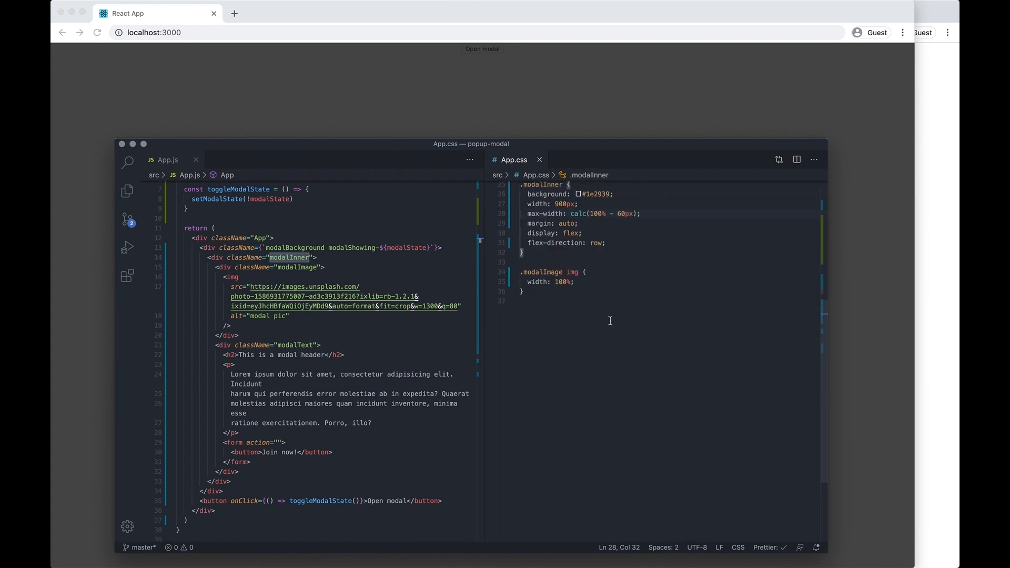
scroll(609, 319, "up", 4)
scroll(609, 320, "up", 2)
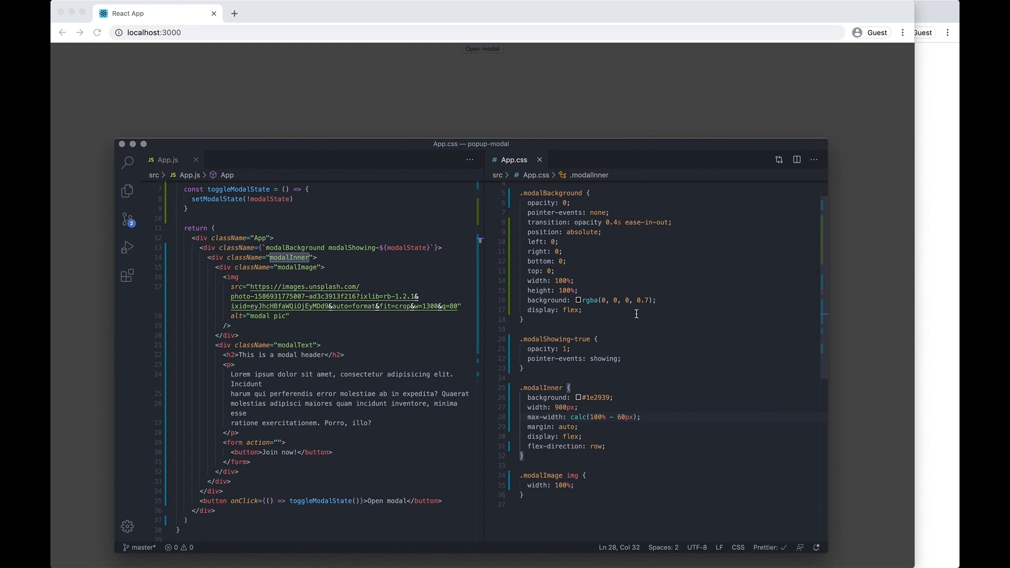
left_click(636, 124)
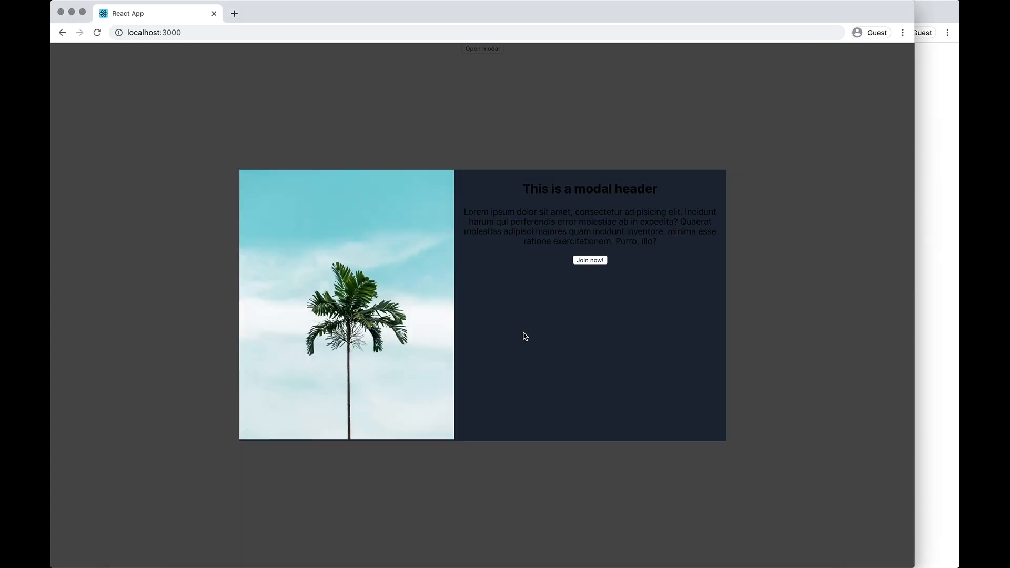
key("super+Tab")
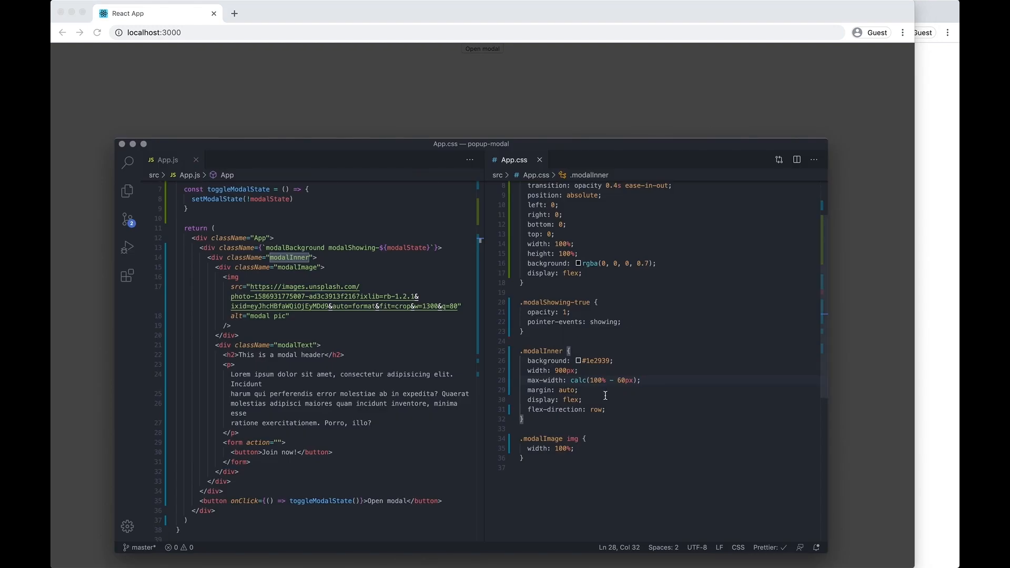
left_click(608, 410)
key("Return")
type("color: white;")
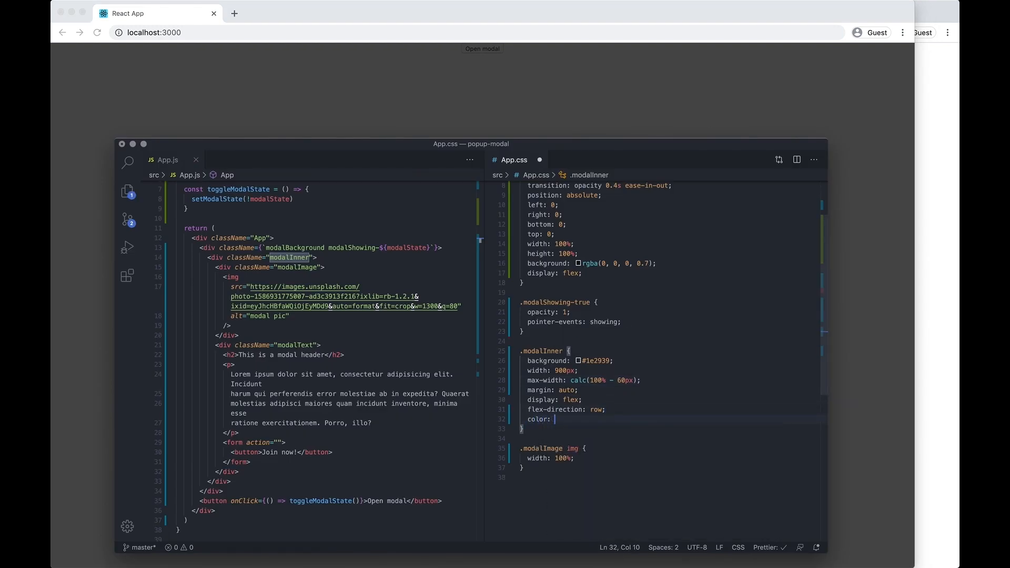
key("Return")
type("text-")
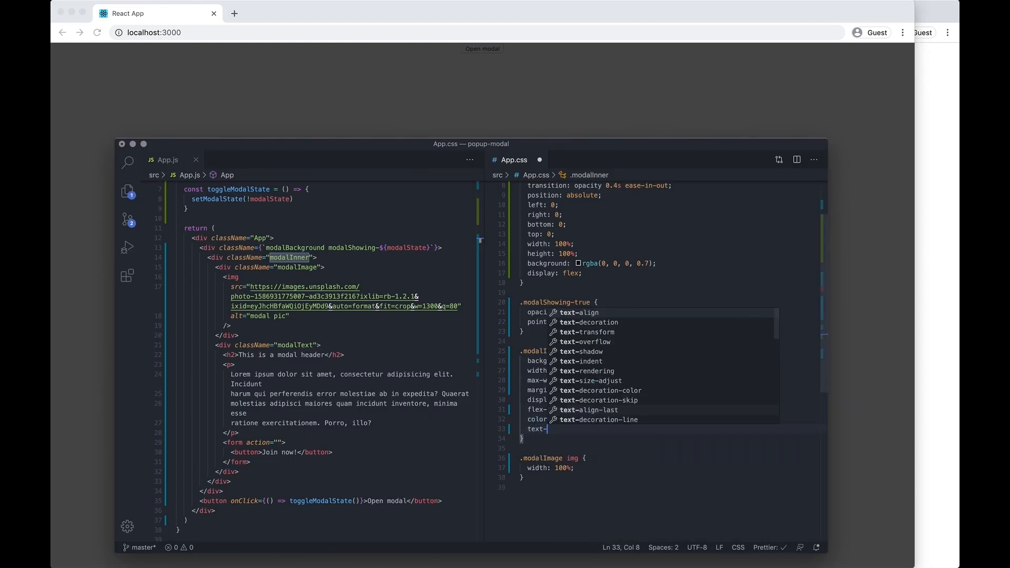
type("a")
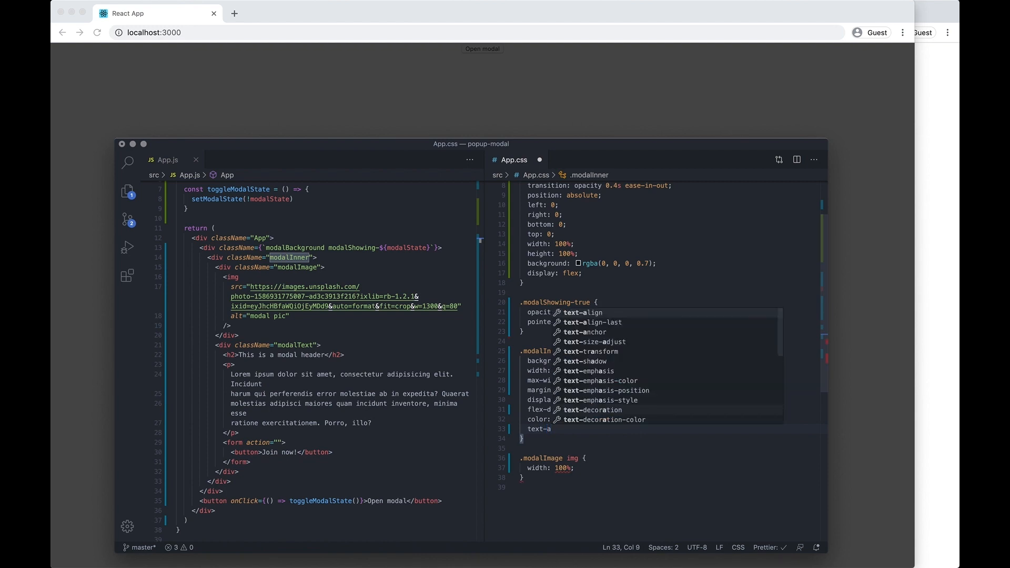
type("lign: left;")
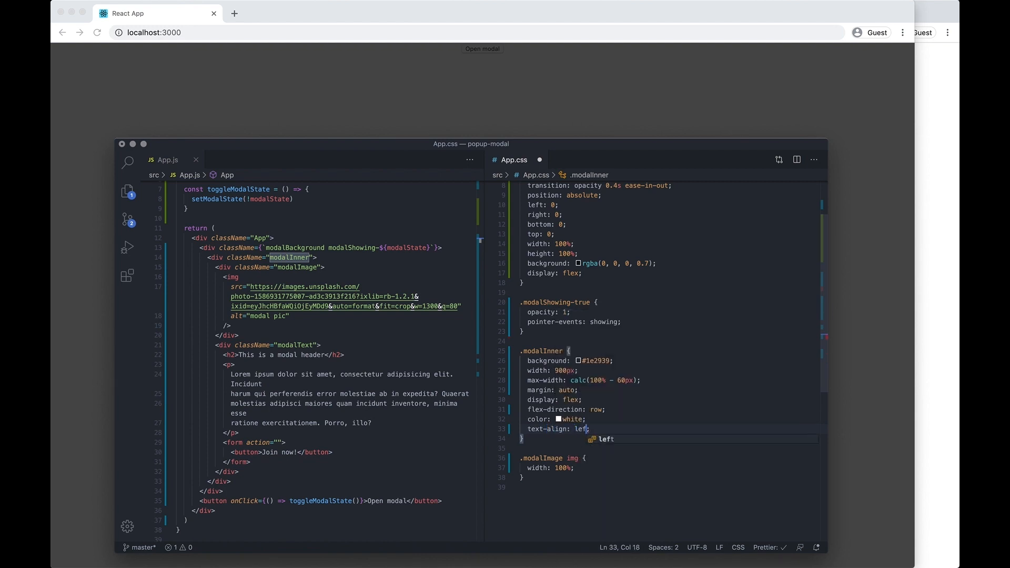
key("ctrl+s")
key("alt+Tab")
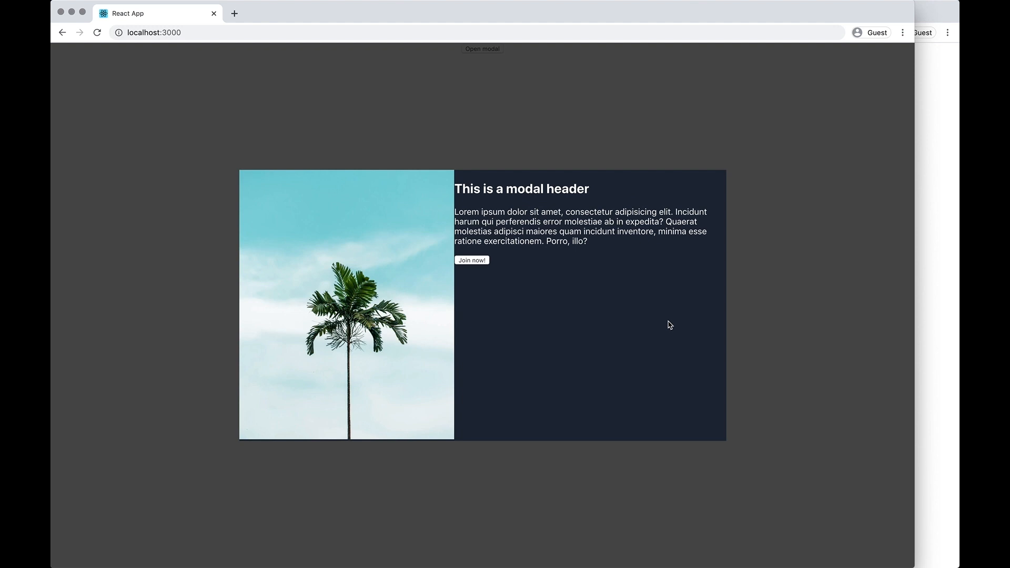
key("alt+Tab")
key("Return")
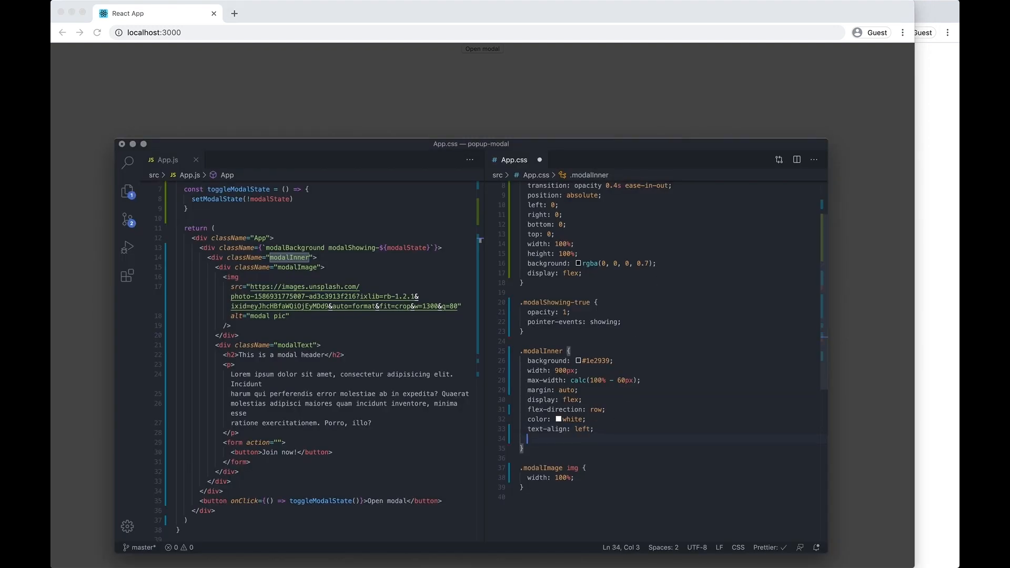
type("a")
key("BackSpace")
type("padding: 15")
type("px;")
key("ctrl+s")
key("alt+Tab")
key("alt+Tab")
key("shift+Home")
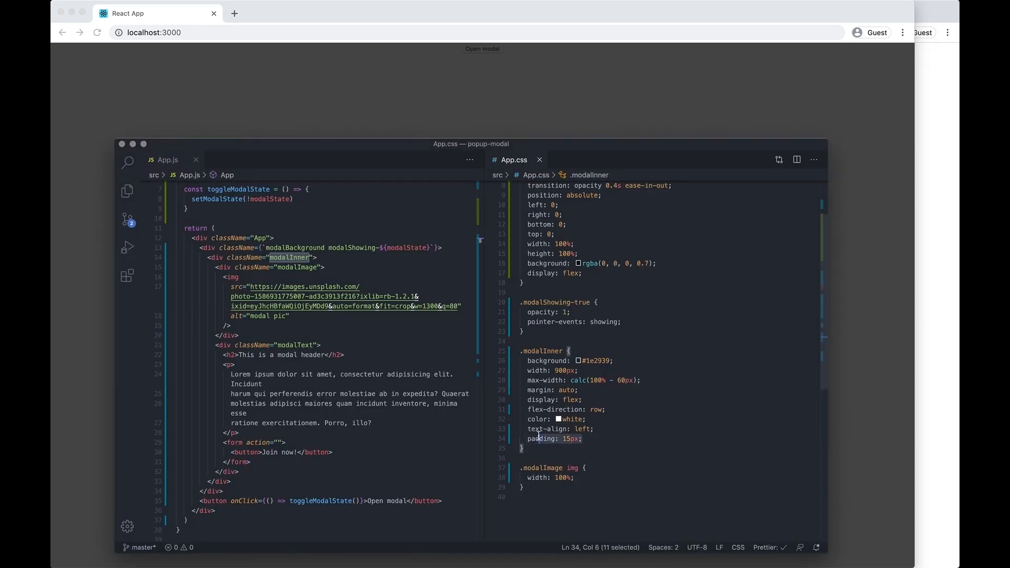
key("BackSpace")
key("BackSpace")
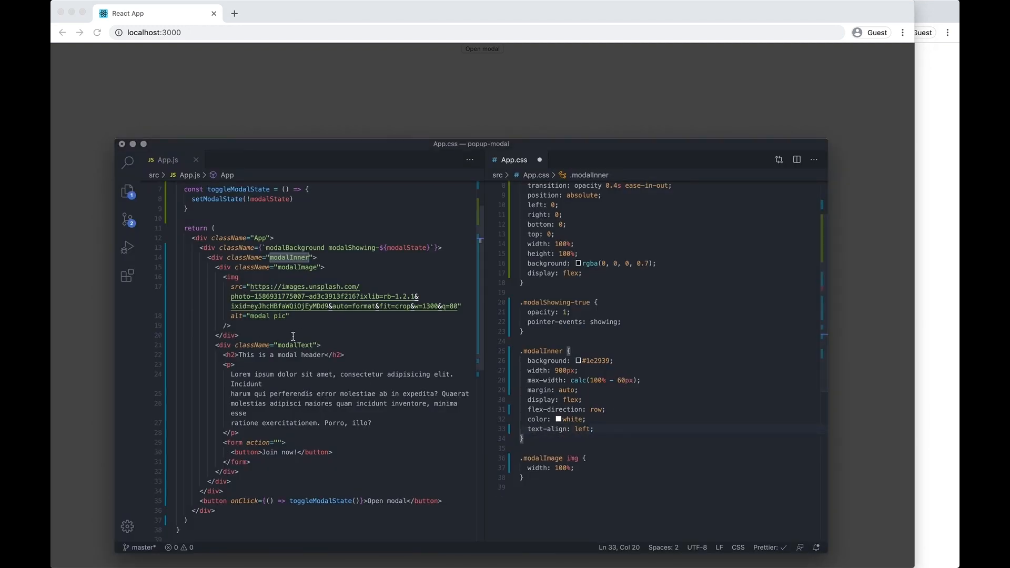
double_click(295, 345)
Step: Add a .modalText rule with 15px padding in App.css and save
left_click(525, 439)
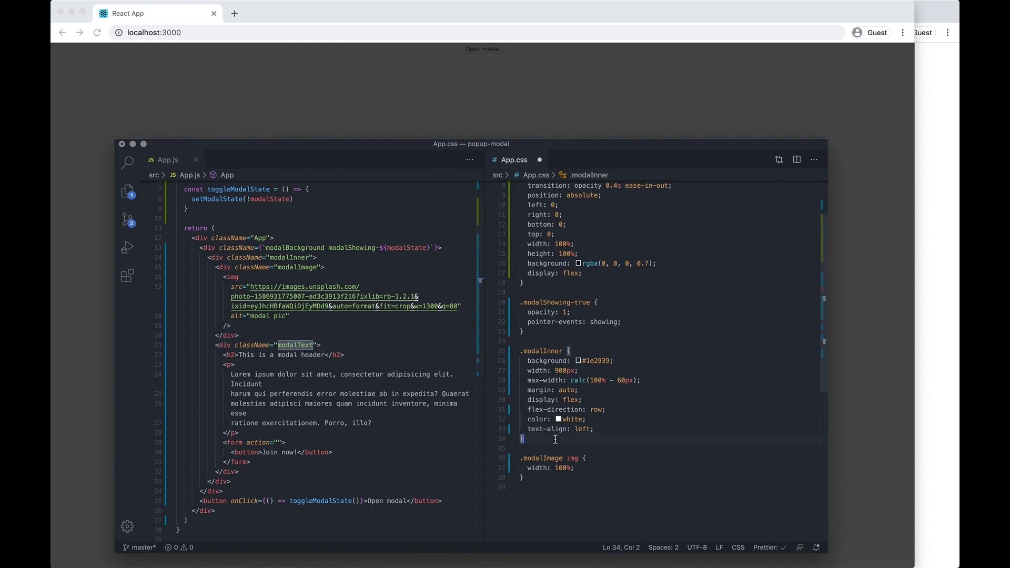
key("Return")
key("Return")
type(".modalText {")
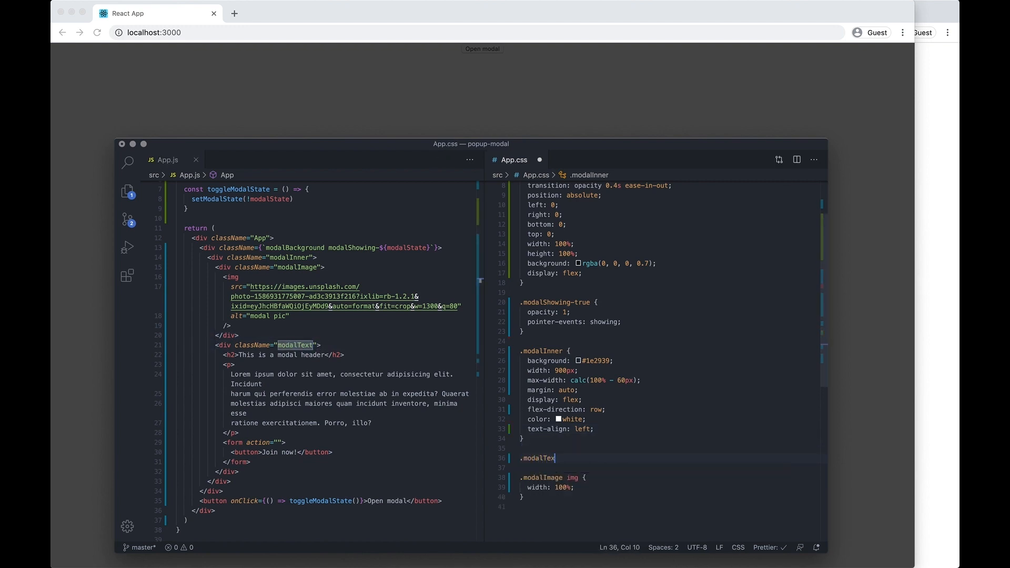
key("Return")
type("padding: 20px;")
key("super+s")
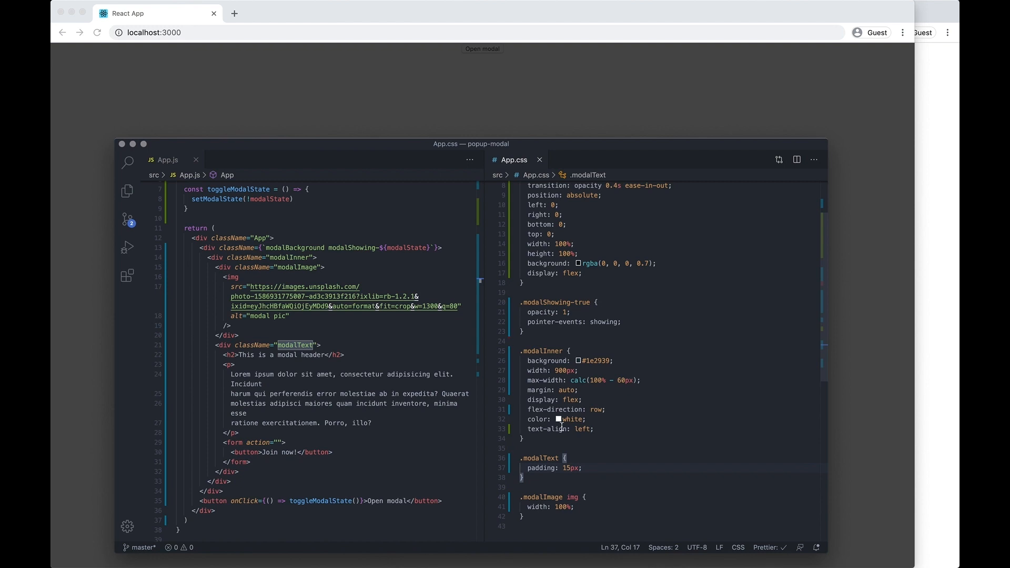
Step: Check the inset header and paragraph in Chrome, then return to the end of App.css
key("super+Tab")
key("super+Tab")
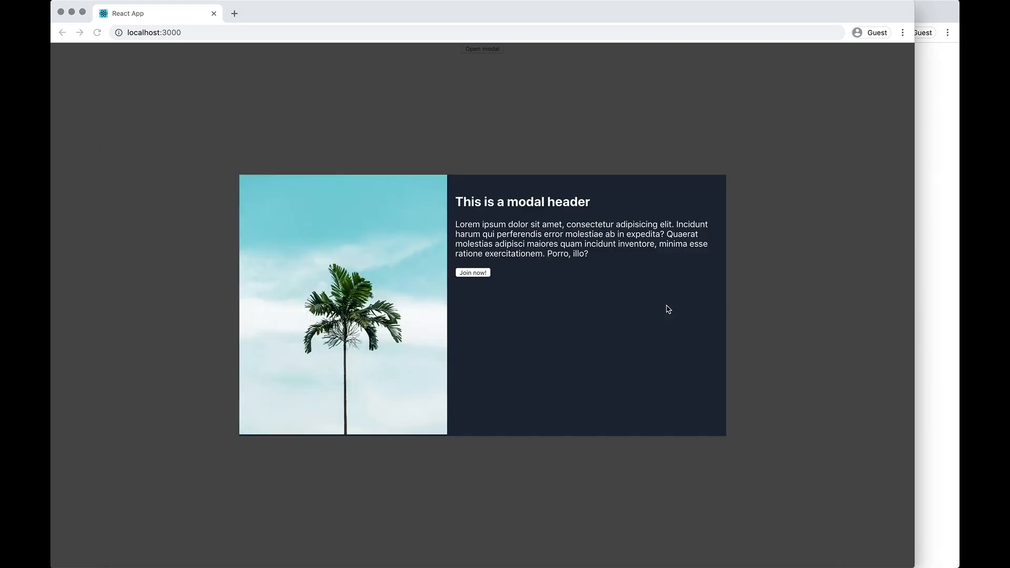
key("super+Tab")
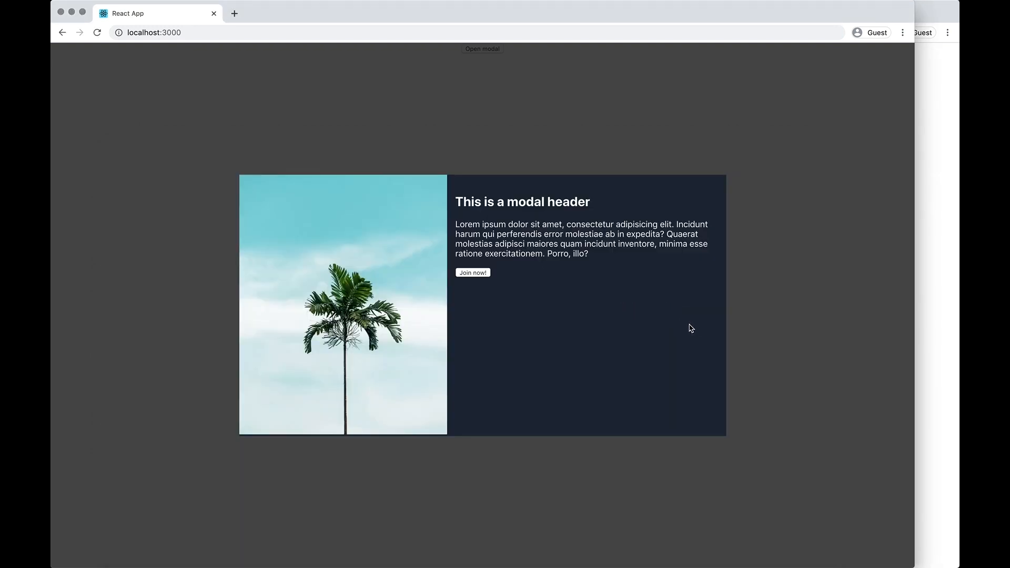
key("super+Tab")
key("super+Tab")
key("super+Tab")
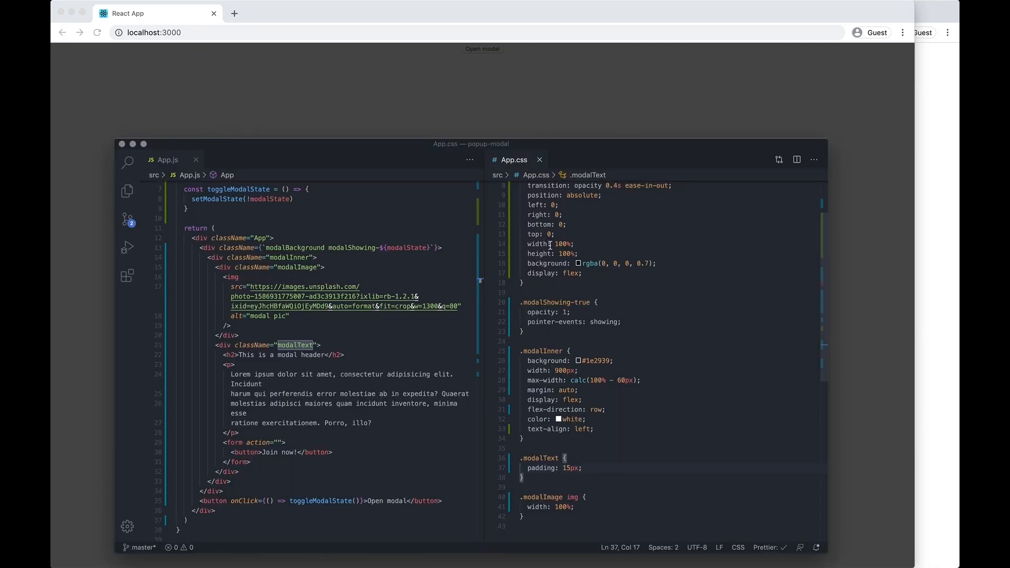
left_click(525, 477)
key("Return")
type(".moda")
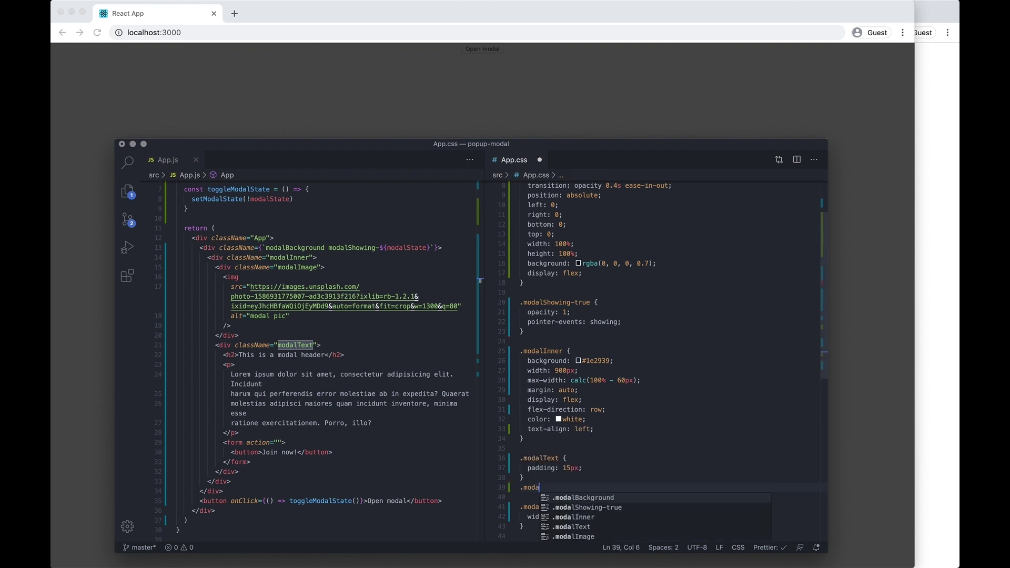
key("BackSpace")
key("BackSpace")
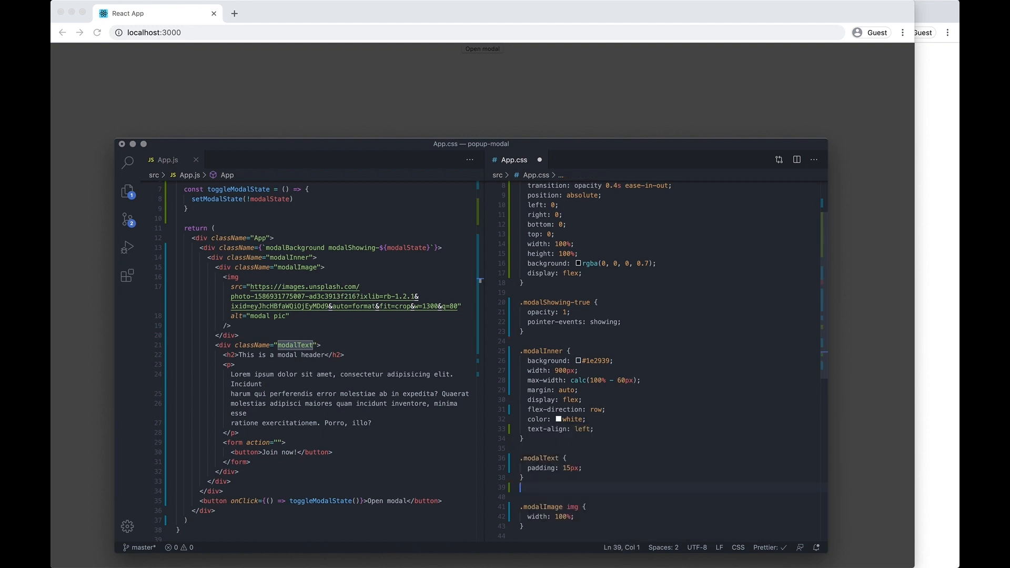
key("Return")
type(".")
key("BackSpace")
key("Return")
key("BackSpace")
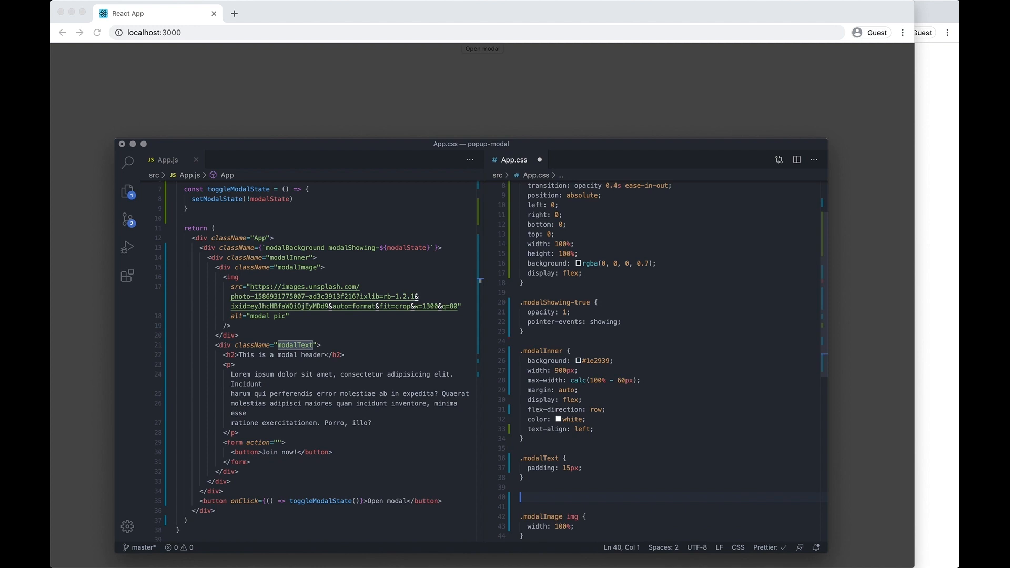
scroll(574, 355, "up", 2)
scroll(573, 355, "down", 4)
scroll(573, 355, "up", 3)
scroll(574, 355, "up", 3)
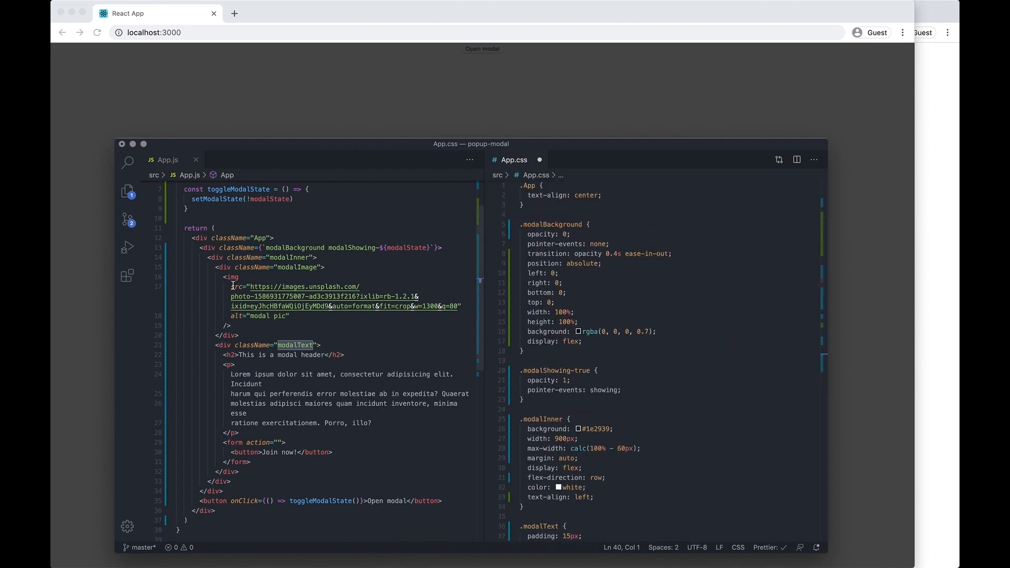
mouse_move(237, 286)
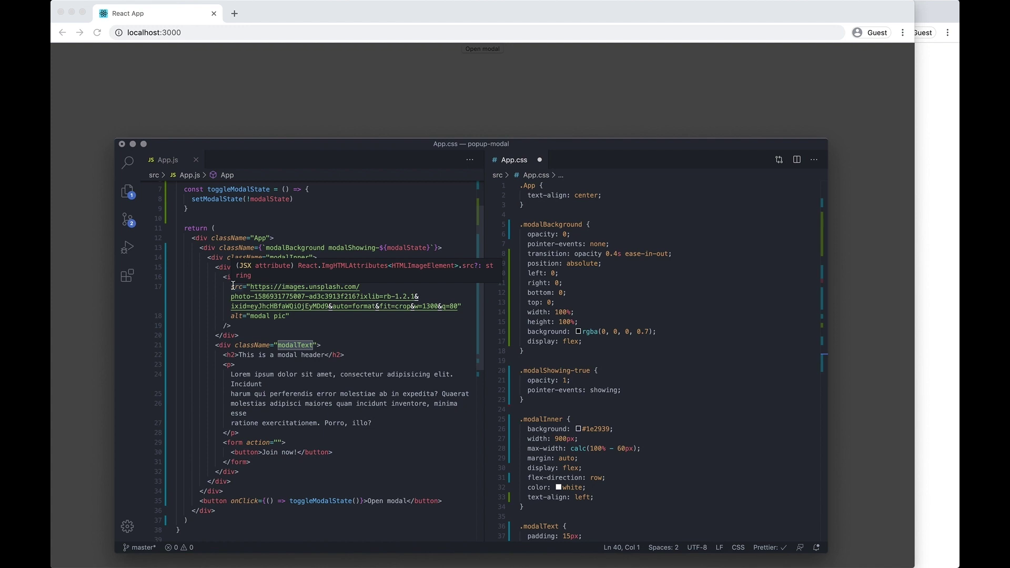
Step: Add an .App button rule with padding and a #22c39f green background, and save
left_click(552, 205)
key("Return")
key("Return")
type(".")
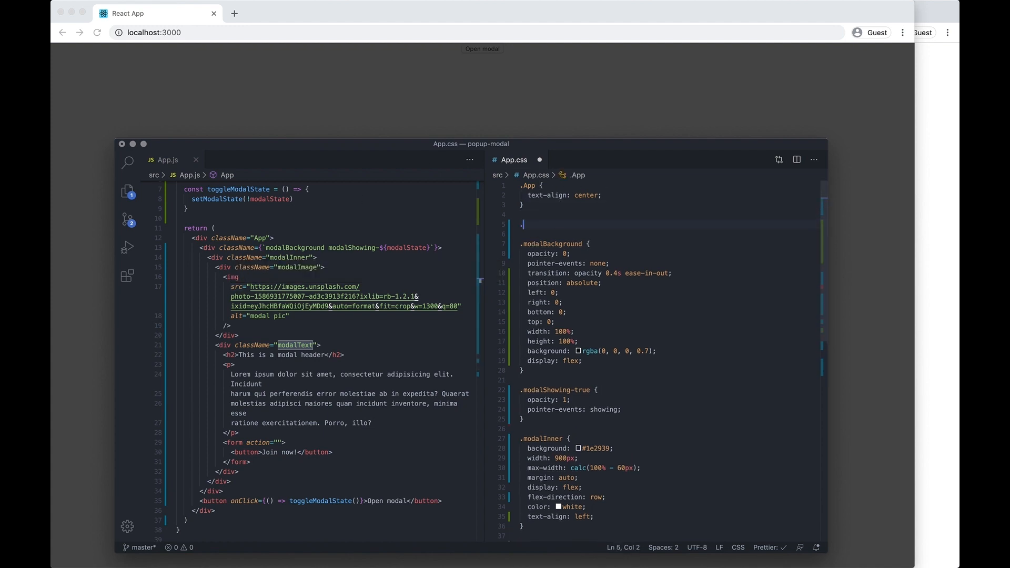
type("App byt")
key("BackSpace")
type("utton {")
key("Return")
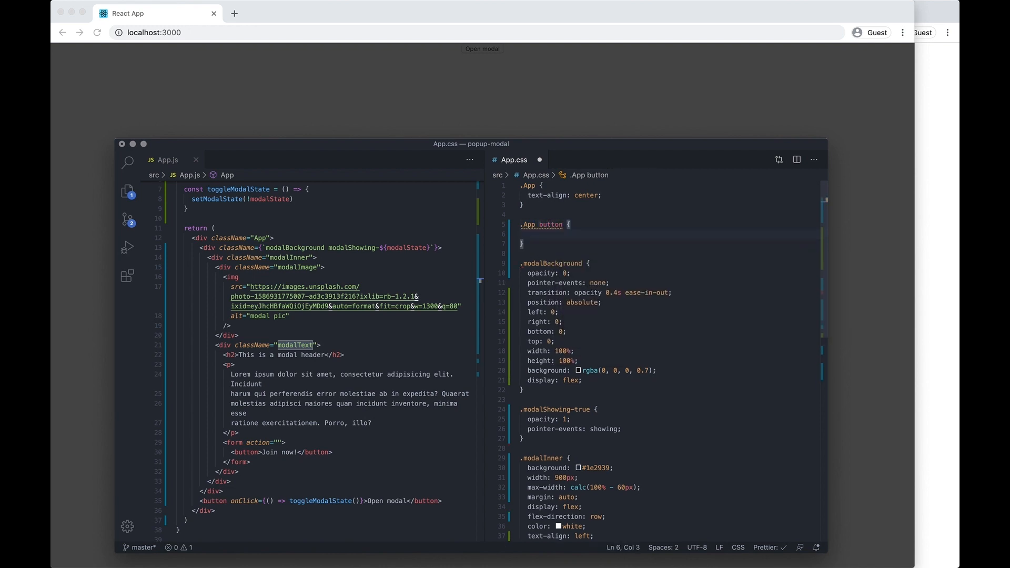
type("background: 1")
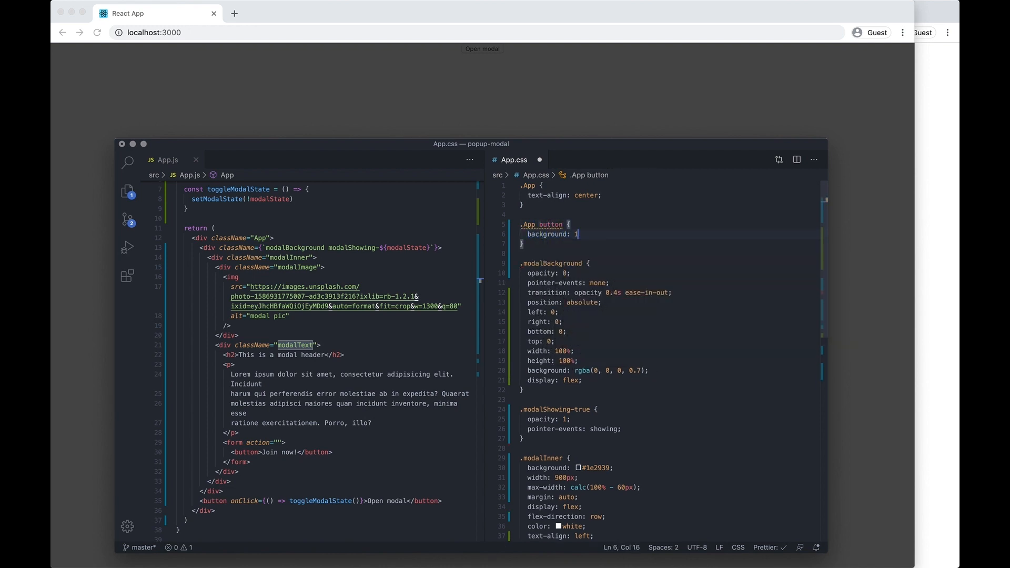
type("3px 35p")
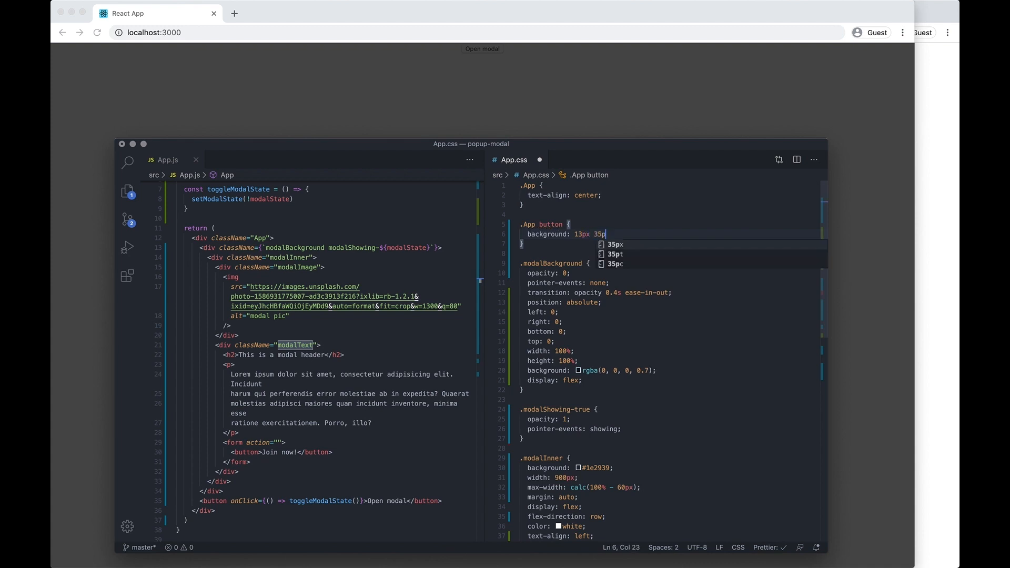
type("x;")
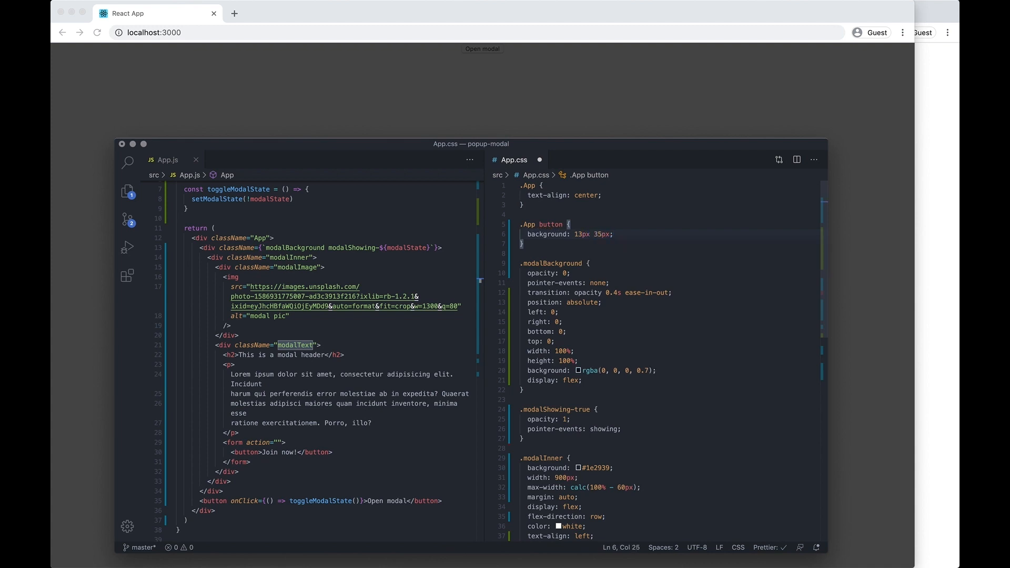
key("Return")
type("background")
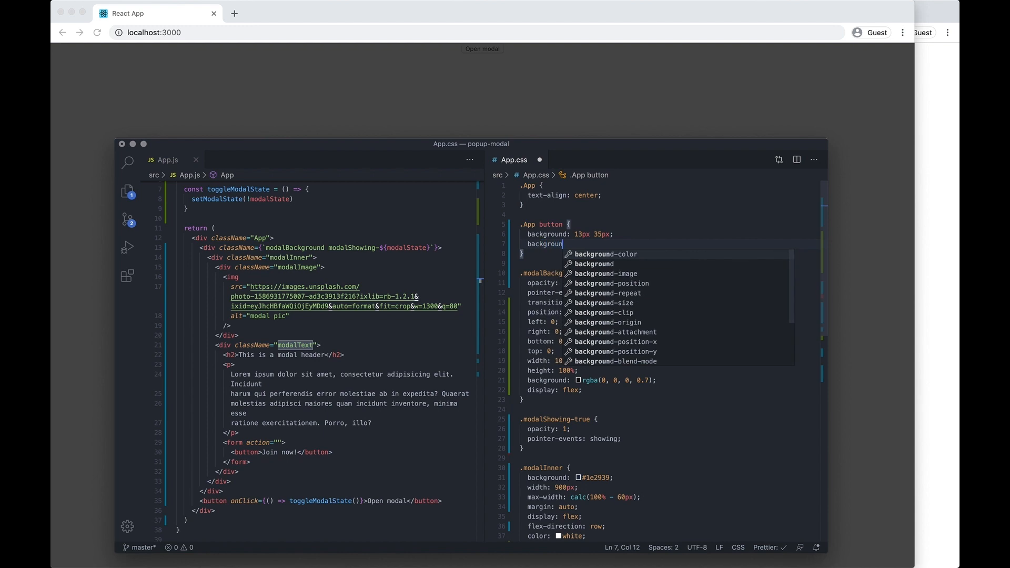
key("super+BackSpace")
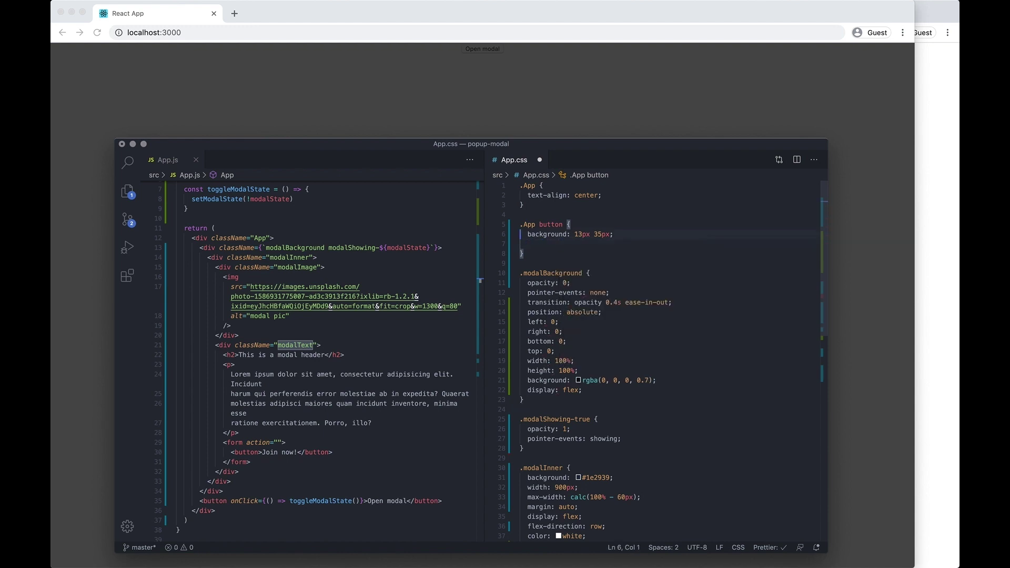
double_click(547, 235)
type("padding")
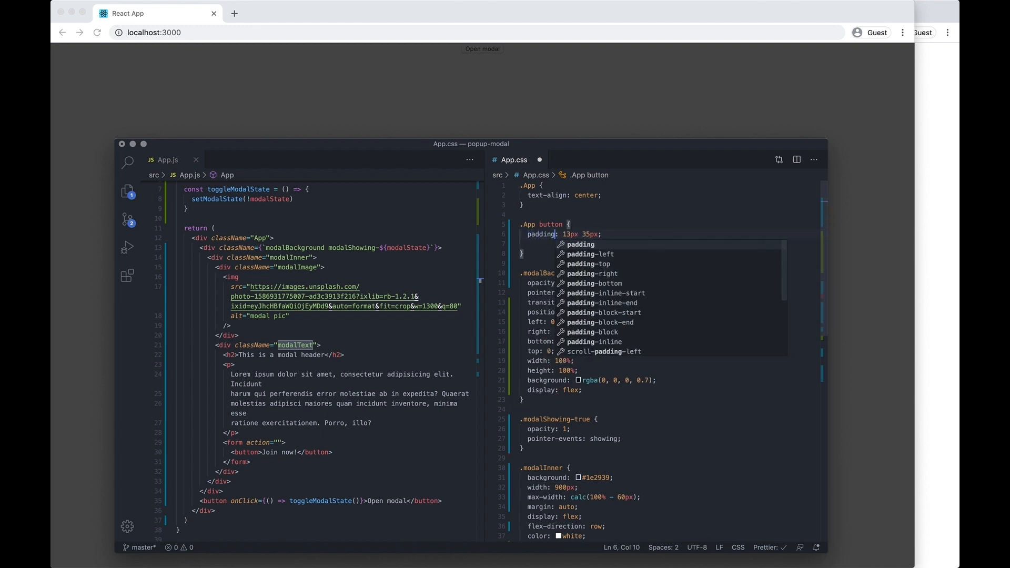
key("Escape")
left_click(604, 235)
key("Return")
type("backgroun")
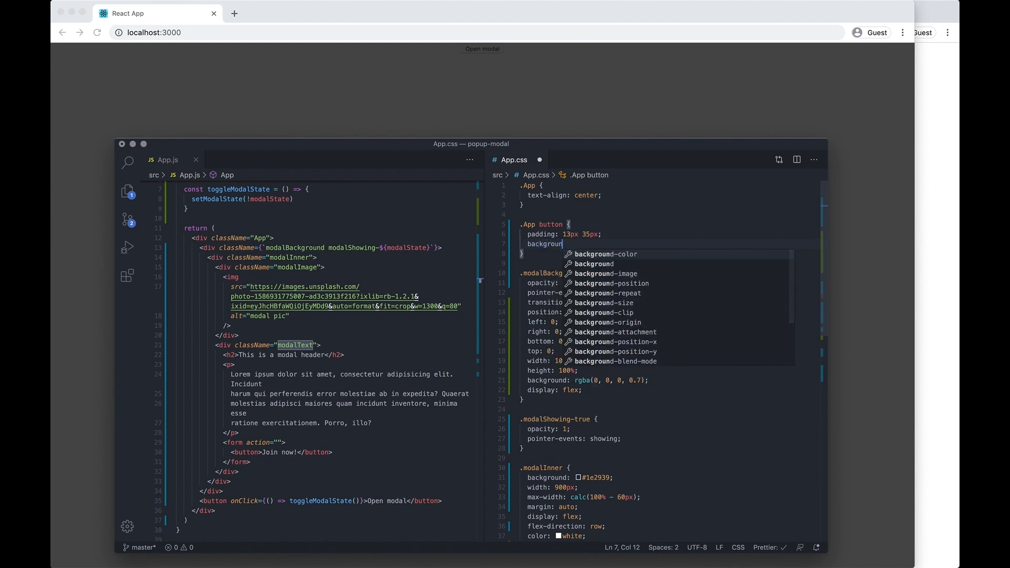
type("d: #")
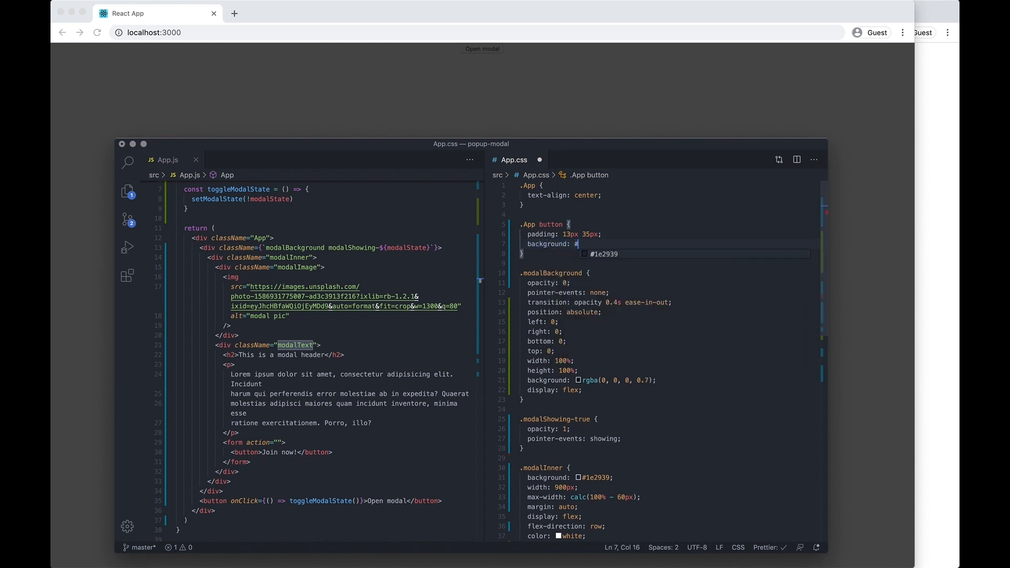
type("22c")
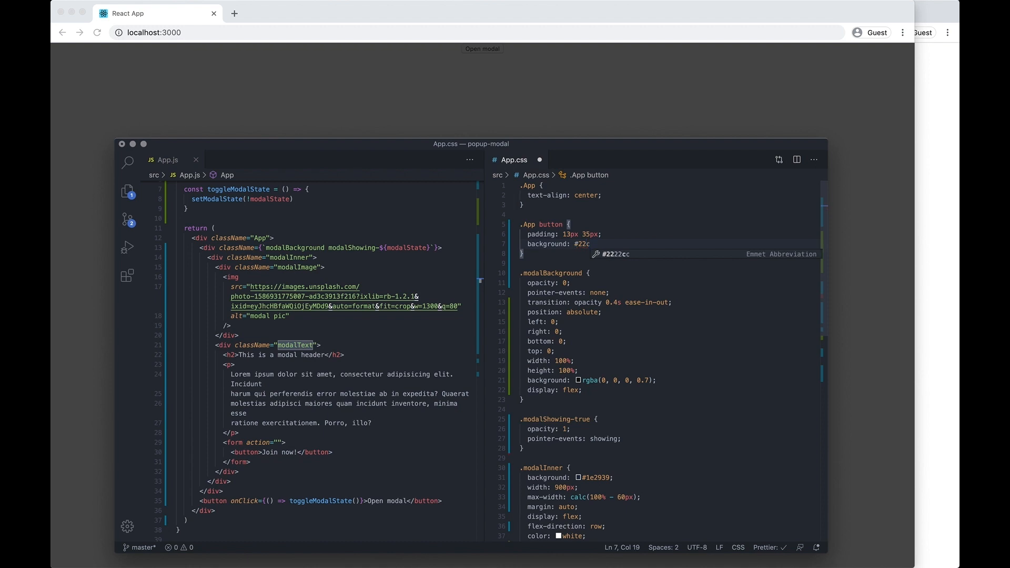
type("39f;")
key("ctrl+s")
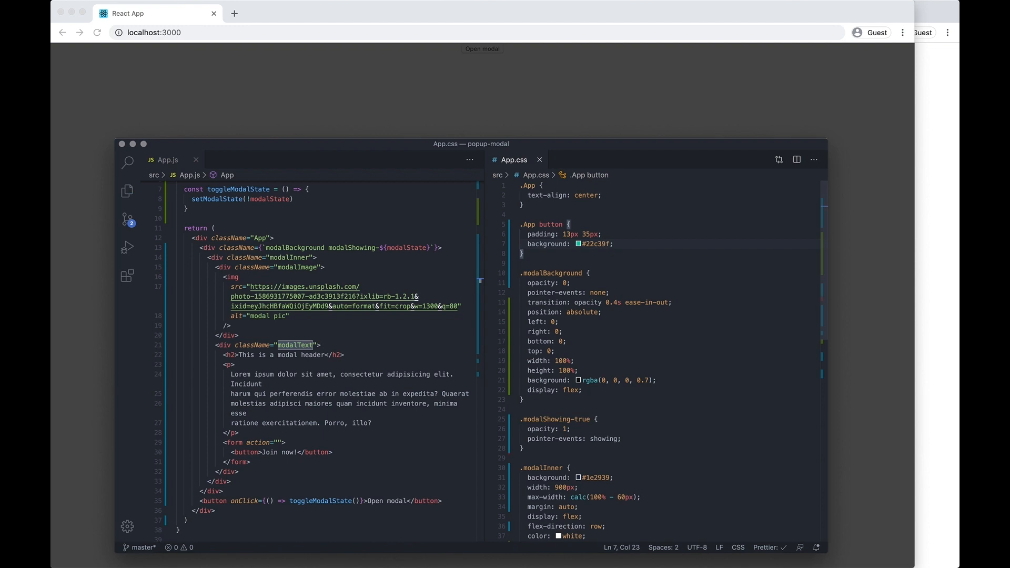
Step: Give the buttons 30px rounding, 12px font size and white text, previewing in Chrome
key("Return")
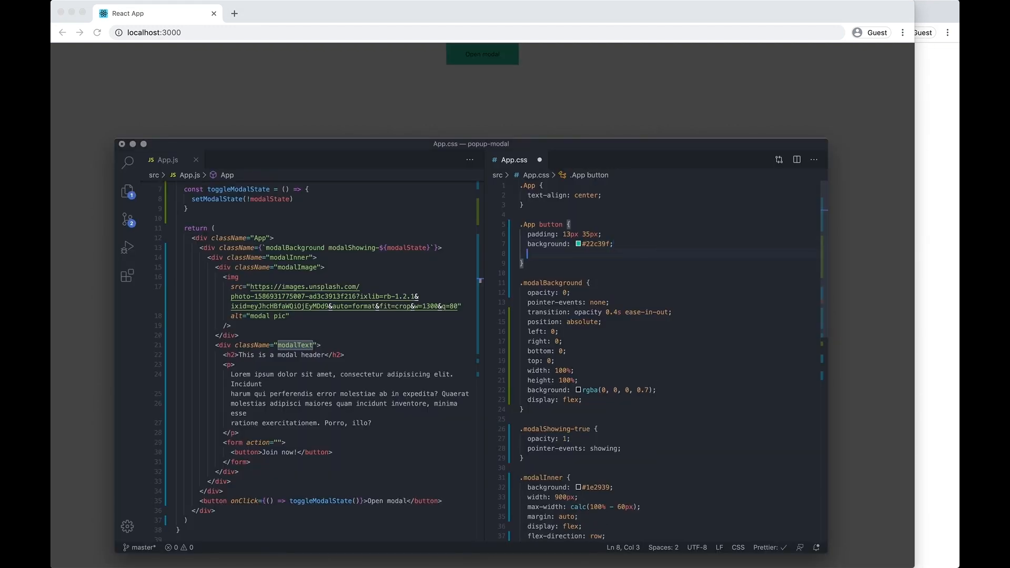
type("border-radius: 3")
type("0px;")
key("Return")
type("font-siz")
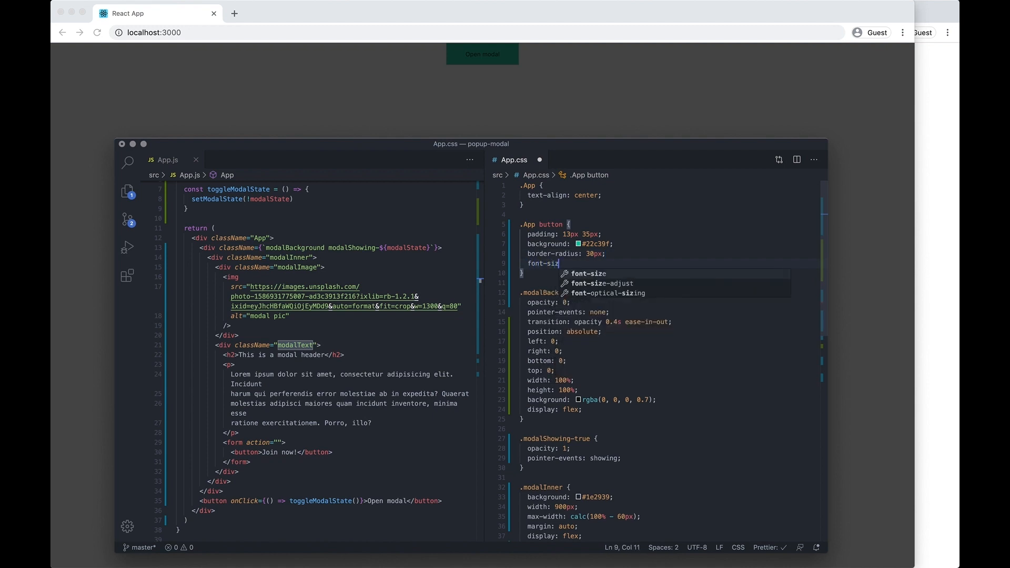
type("e: 12px;")
key("super+s")
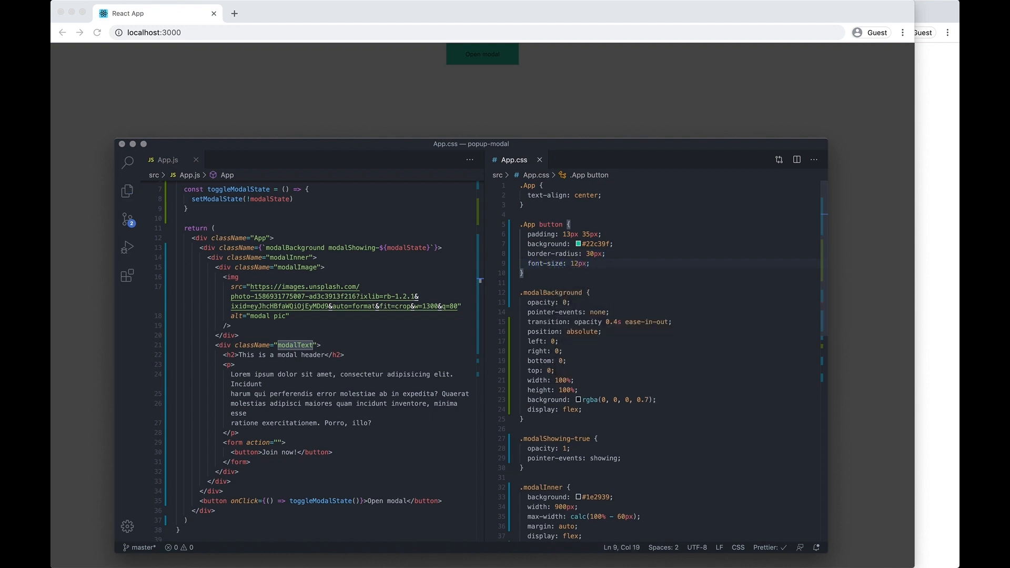
key("super+Tab")
key("super+Tab")
key("Return")
type("color: white;")
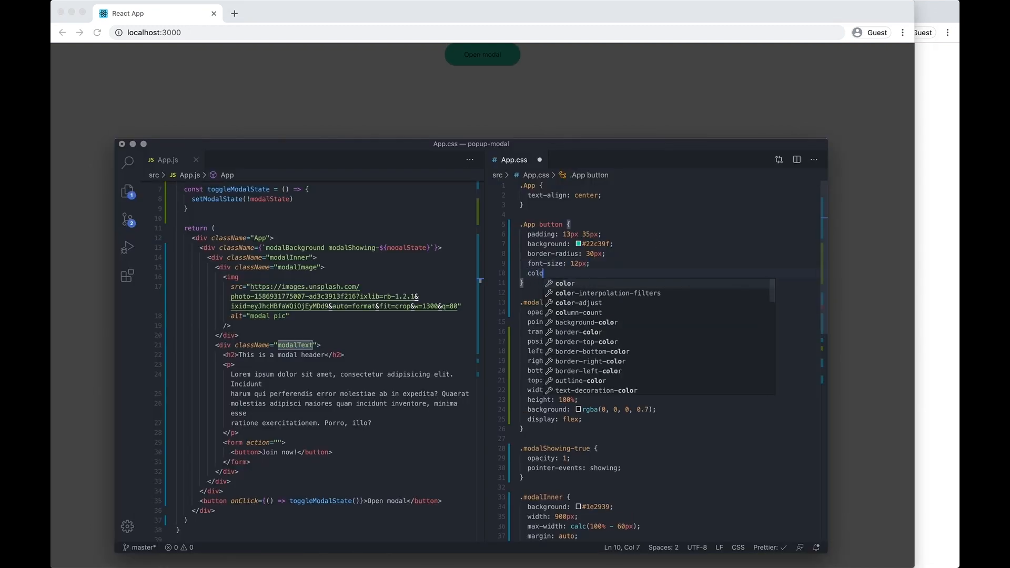
key("super+s")
key("super+Tab")
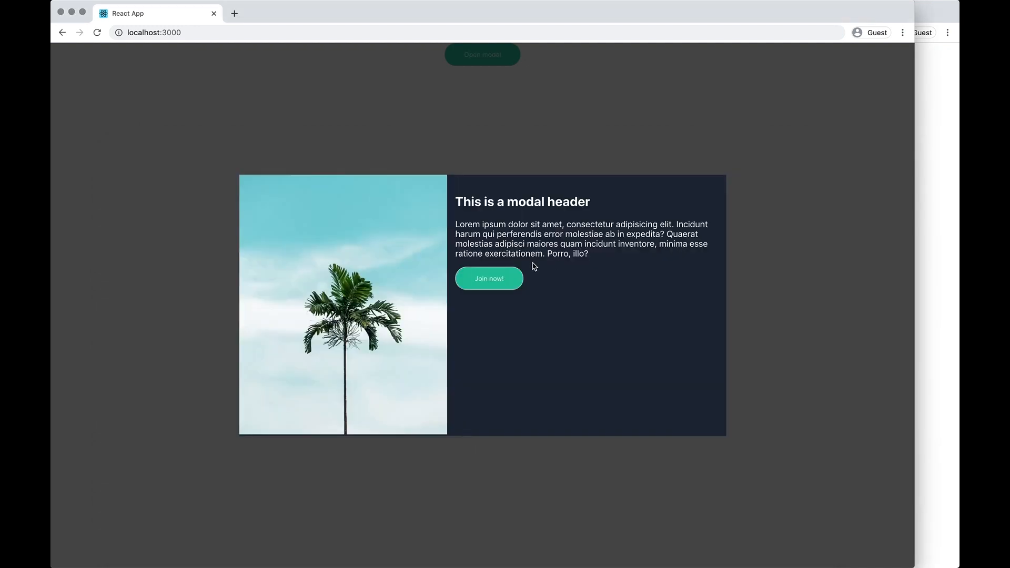
key("super+Tab")
Step: Change the button font size to 18px, remove its border, and preview the green Join now! button
key("Return")
type("font=siz")
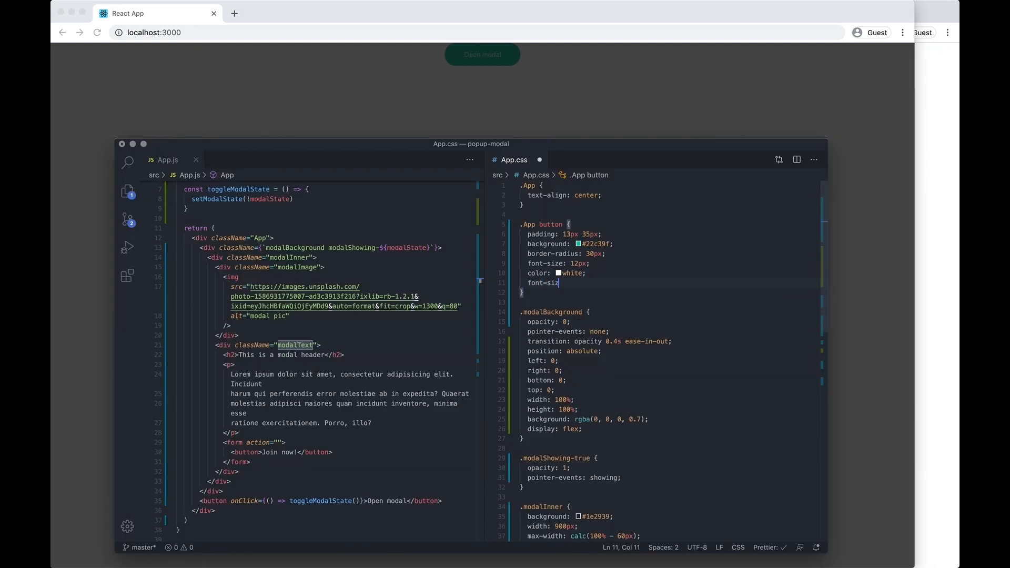
key("BackSpace")
key("BackSpace")
key("BackSpace")
key("super+s")
key("super+Tab")
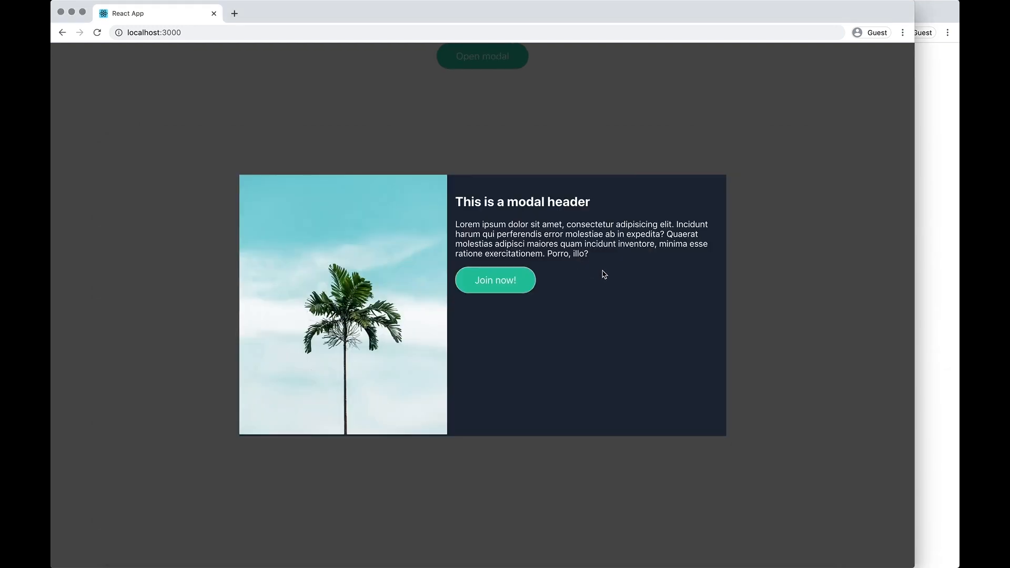
key("super+Tab")
key("super+Tab")
key("super+Tab")
key("Return")
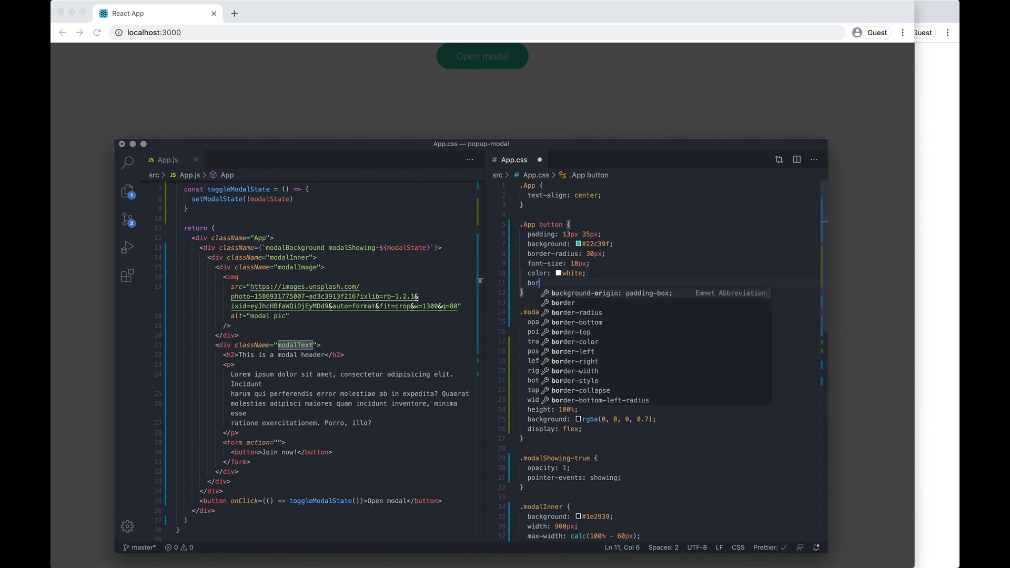
type("border: none")
key("super+s")
key("super+Tab")
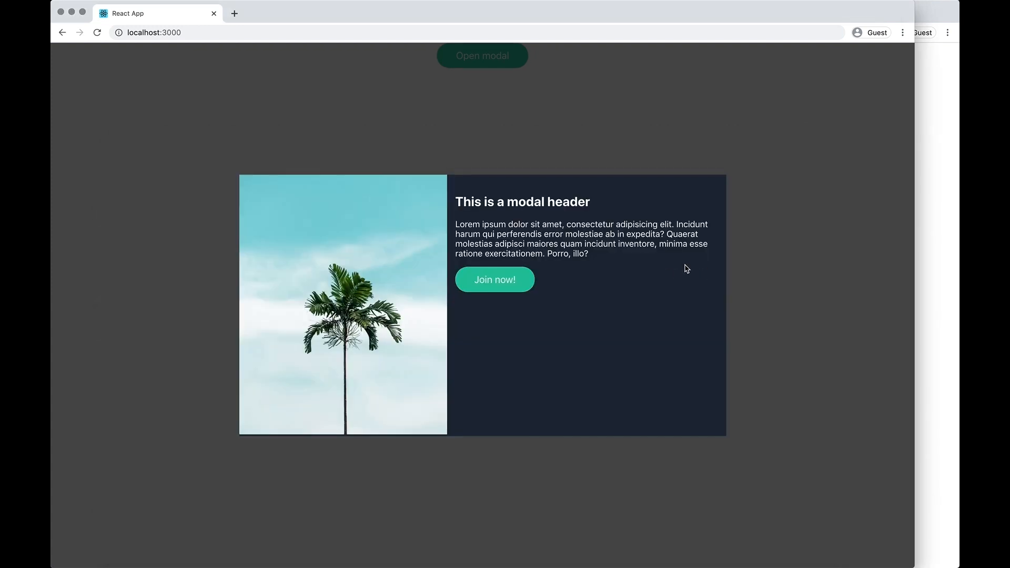
Step: Inspect the page in Chrome's developer tools and expand the body in the element tree
right_click(531, 228)
left_click(566, 318)
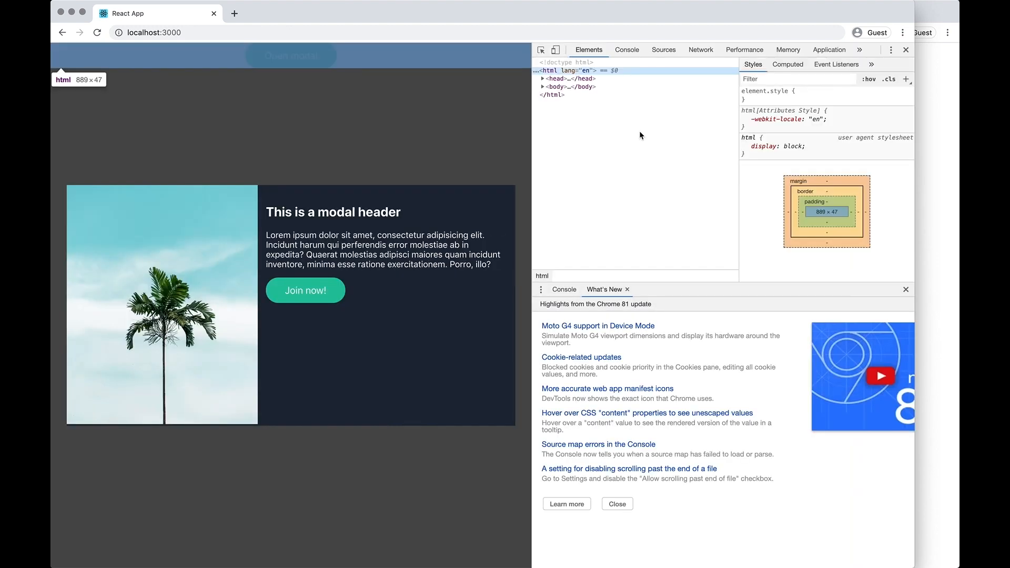
left_click(543, 86)
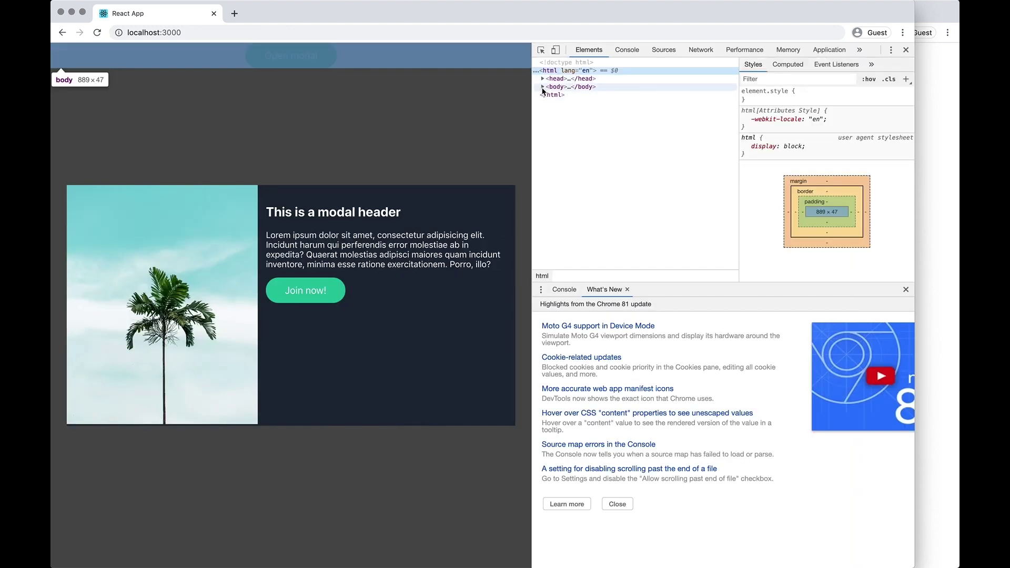
right_click(384, 252)
left_click(403, 331)
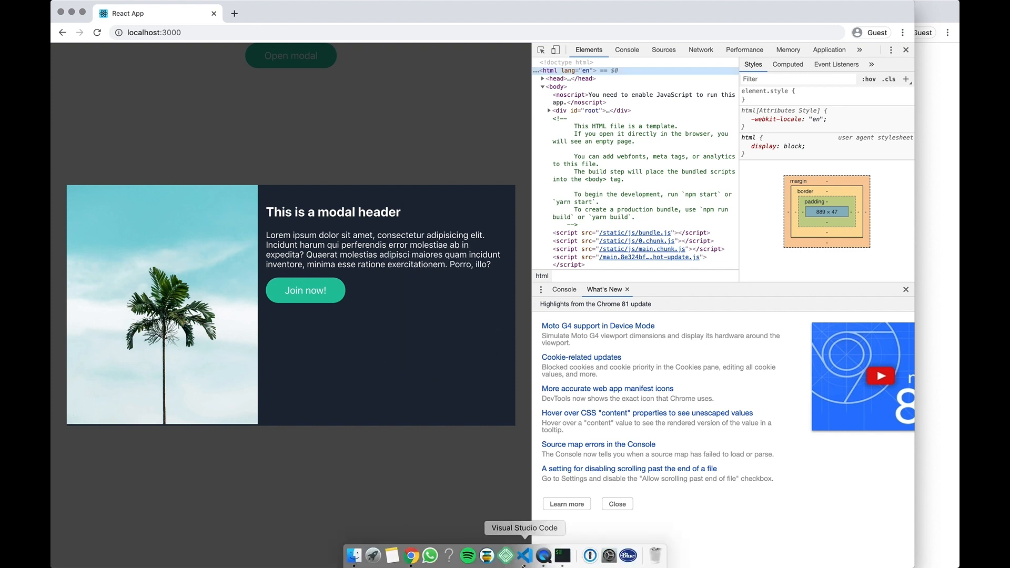
left_click(525, 556)
Step: Add a .modalText p rule with line-height 180% in App.css and save
left_click(567, 294)
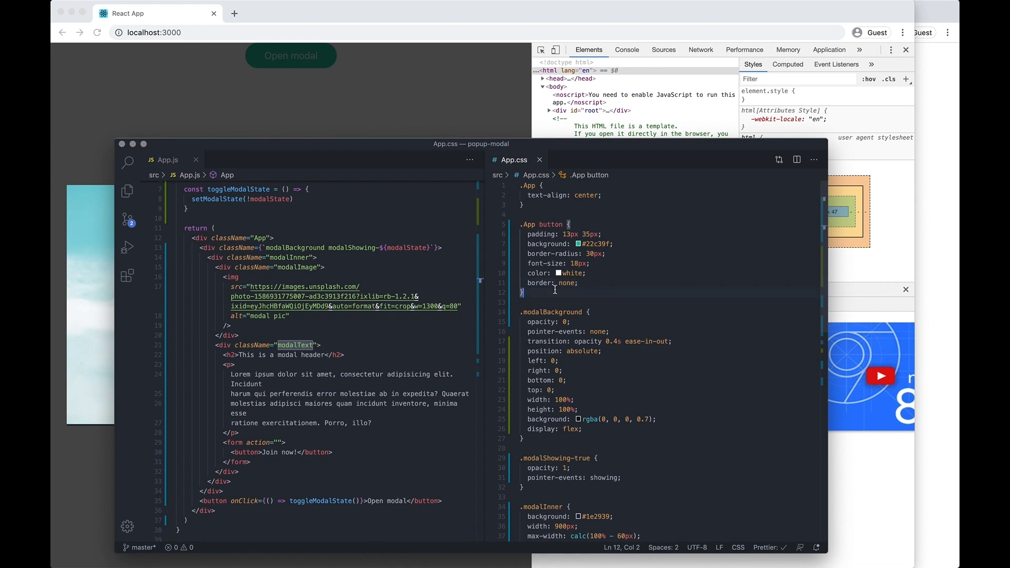
scroll(585, 331, "down", 8)
scroll(600, 331, "down", 6)
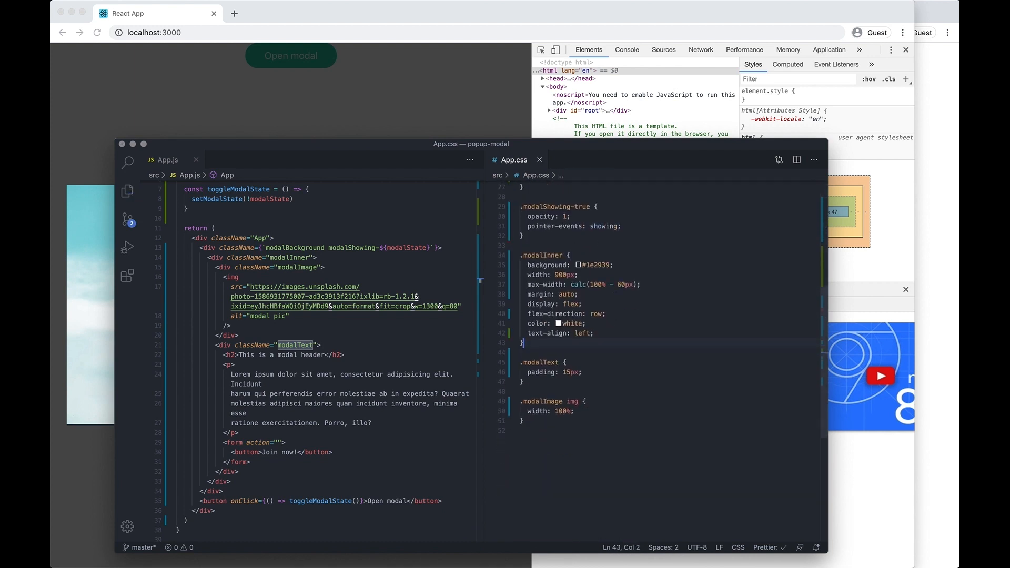
left_click(544, 373)
key("Down")
key("End")
key("Return")
key("Return")
type(".moda")
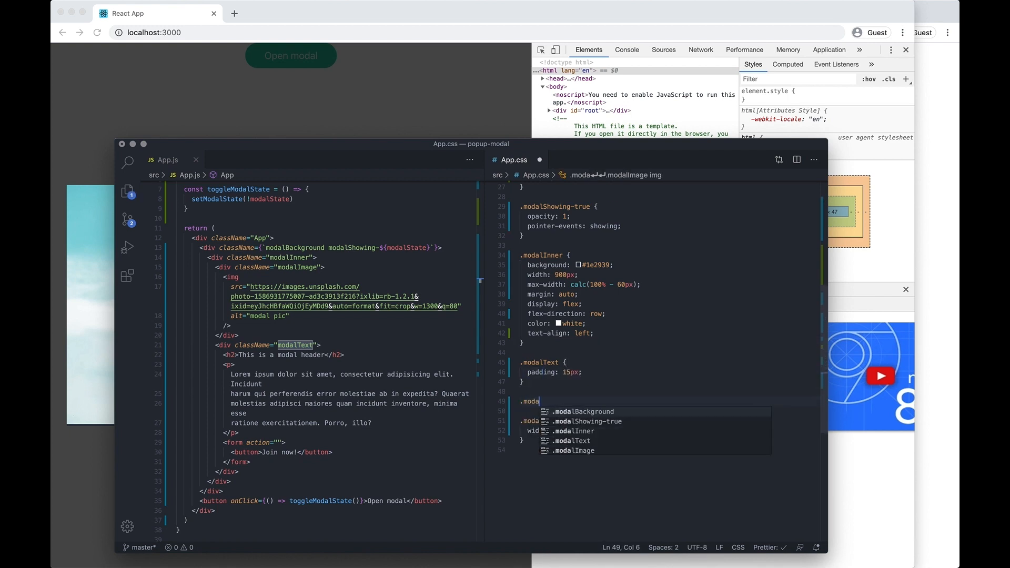
type("lText p {")
key("Return")
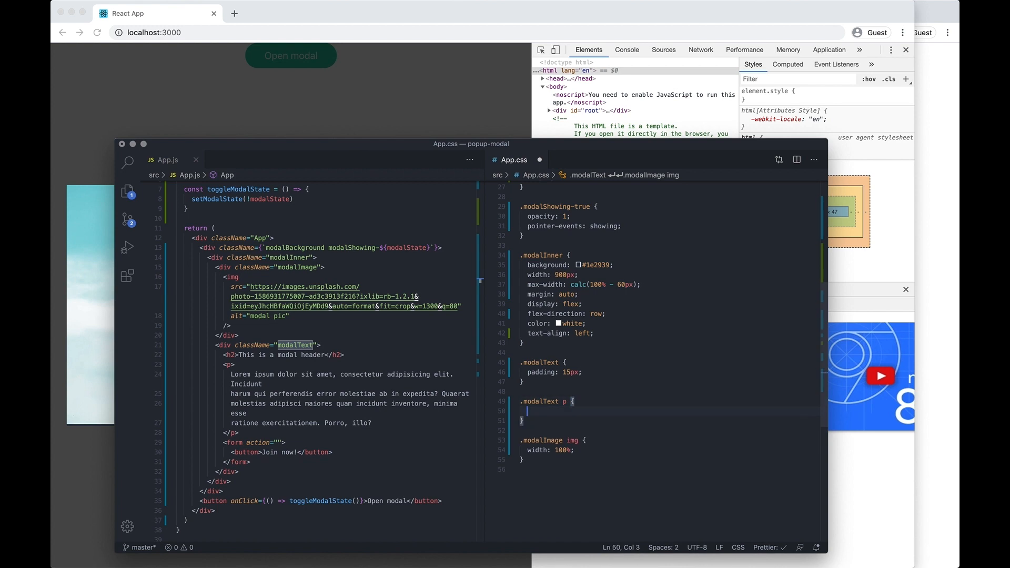
type("p")
key("BackSpace")
type("lh")
key("Tab")
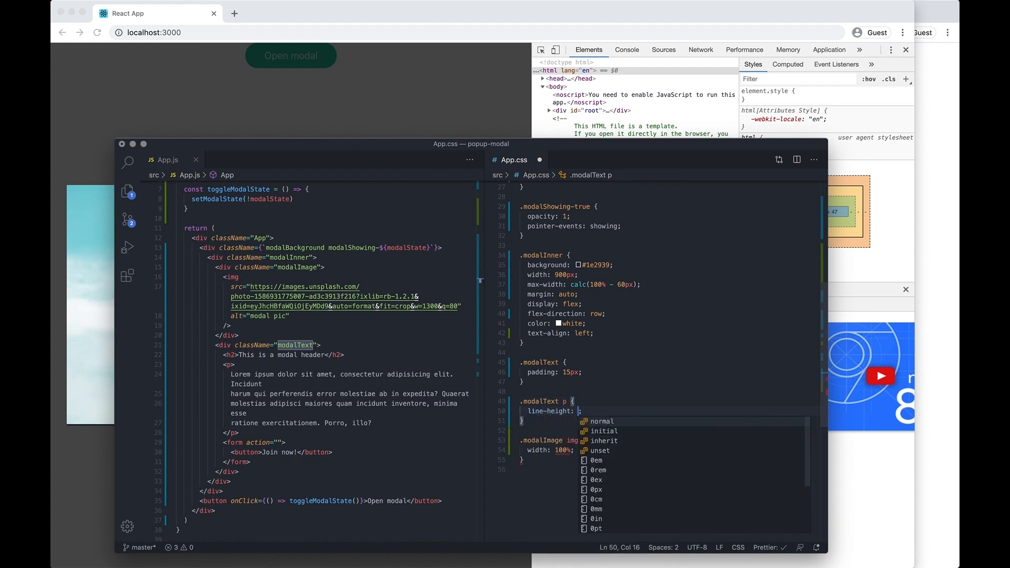
type("180%")
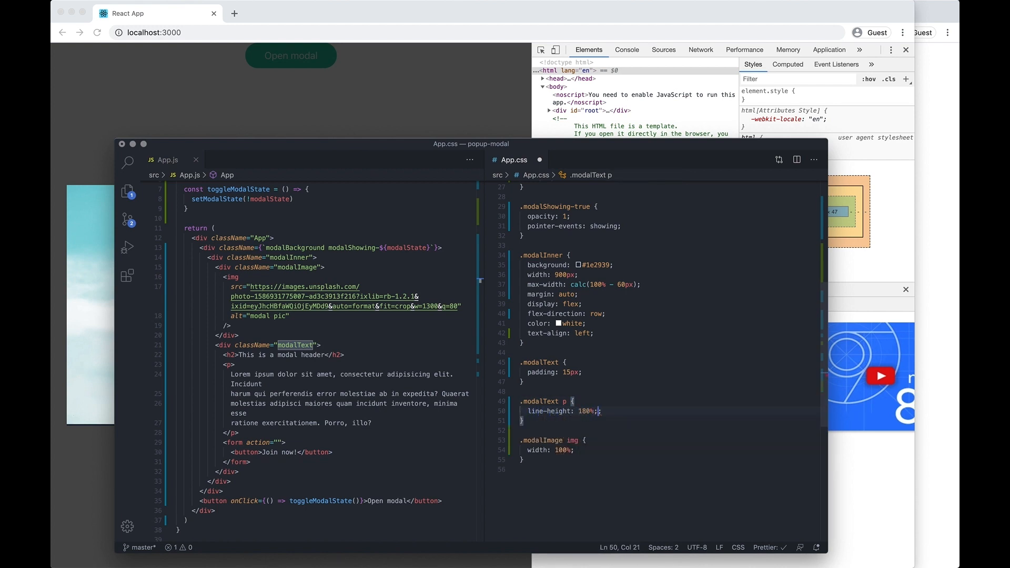
key("ctrl+s")
Step: Preview the roomier paragraph spacing in Chrome and return to the end of the stylesheet
left_click(347, 130)
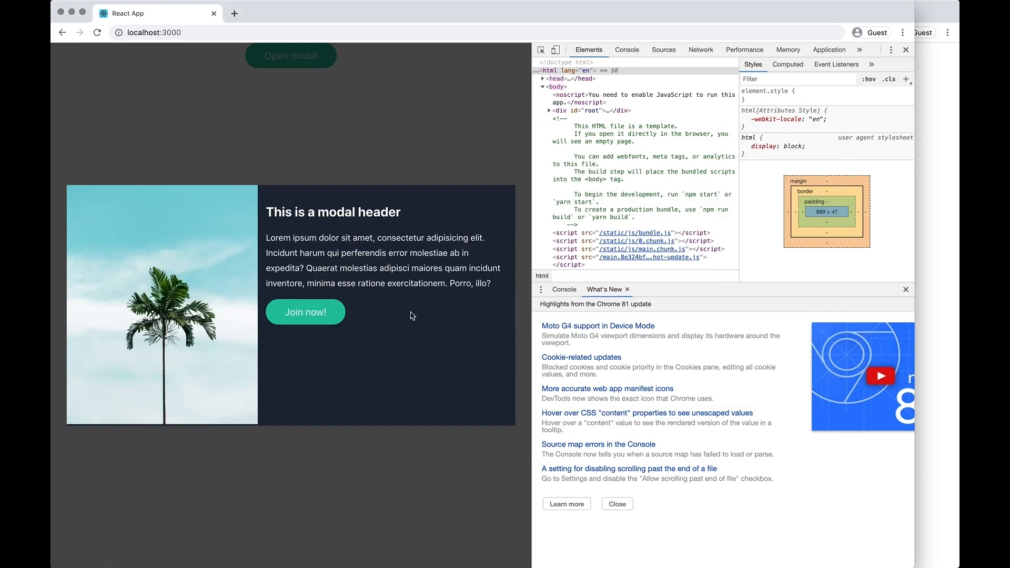
key("super+Tab")
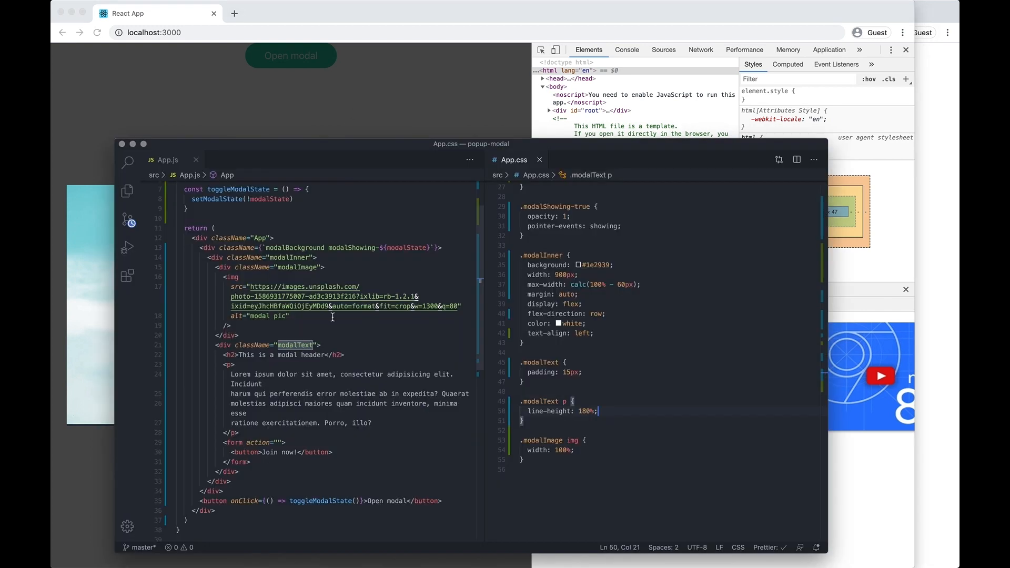
left_click(250, 452)
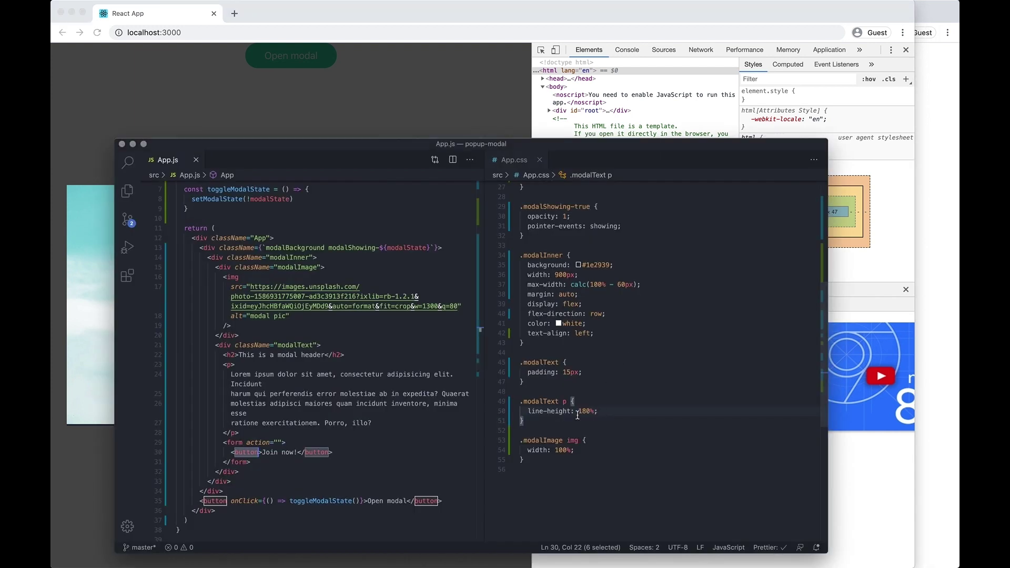
left_click(561, 421)
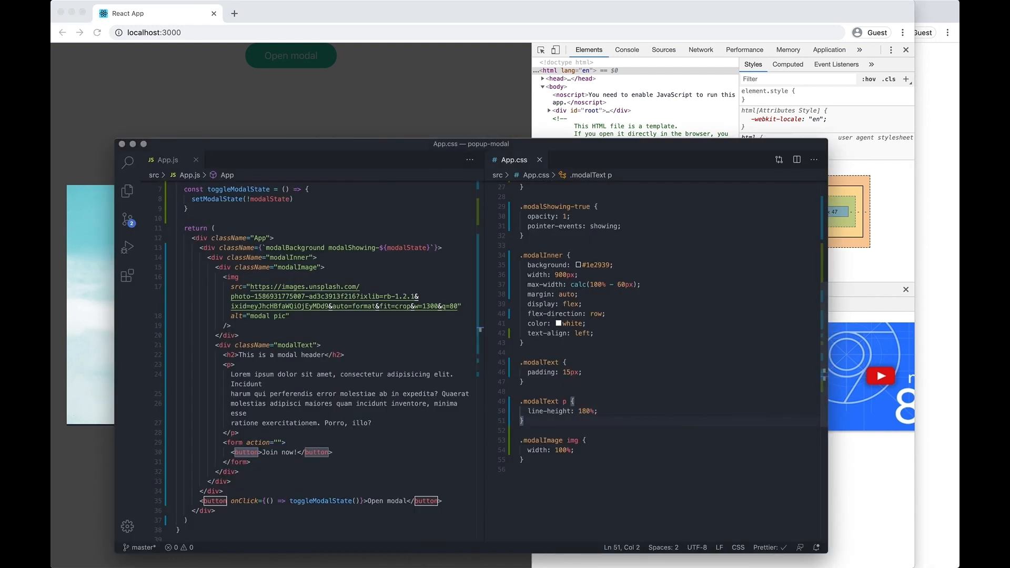
Step: Add .modalText button with display block, width 100% and centered text, save and preview
key("Return")
key("Return")
type(".modal")
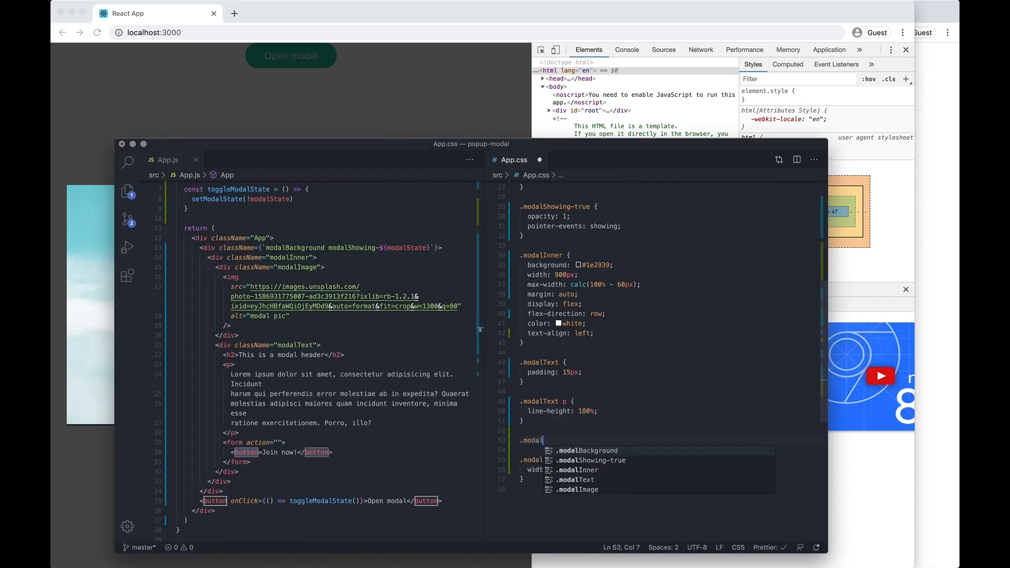
type("Text {")
key("Return")
type("buto")
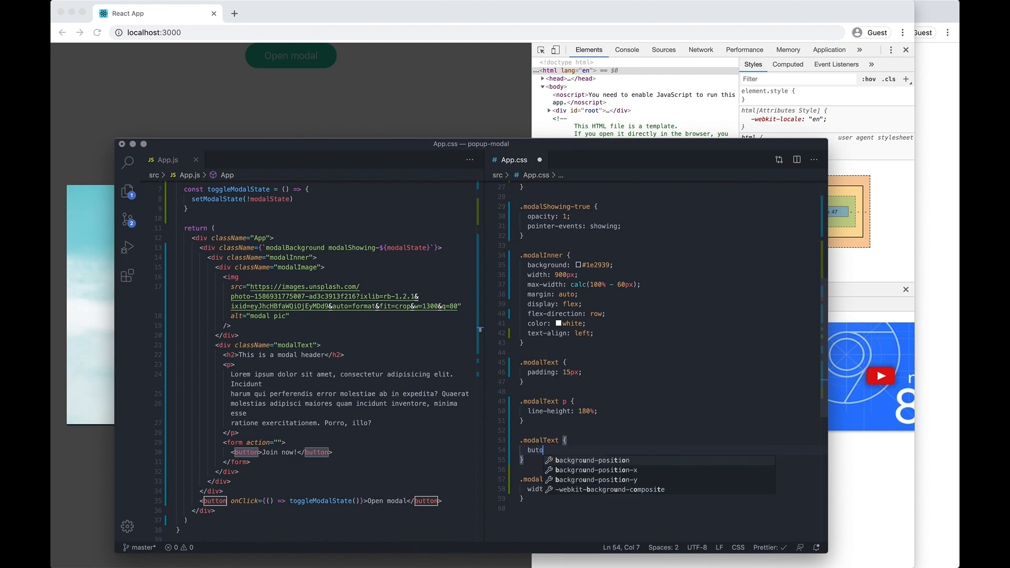
key("BackSpace")
key("BackSpace")
key("BackSpace")
key("Up")
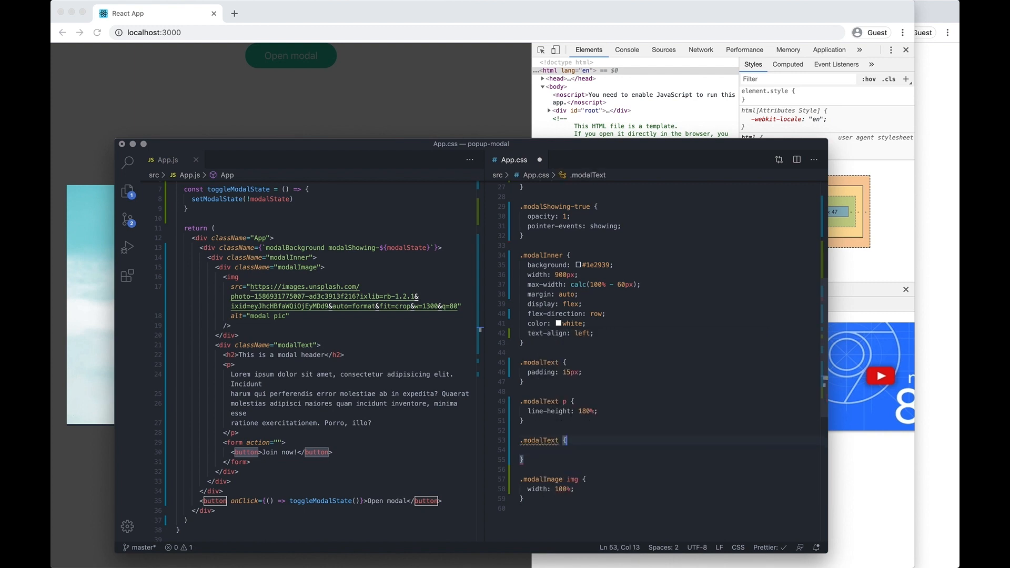
type("button")
key("Down")
type("display: block;")
key("Return")
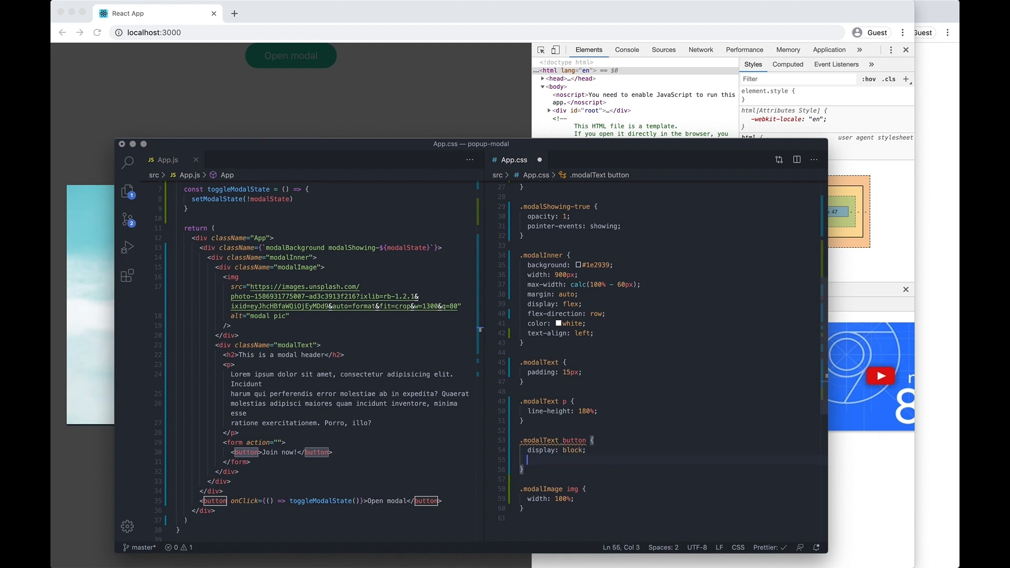
type("width: 100%;")
key("Return")
type("text-align: ")
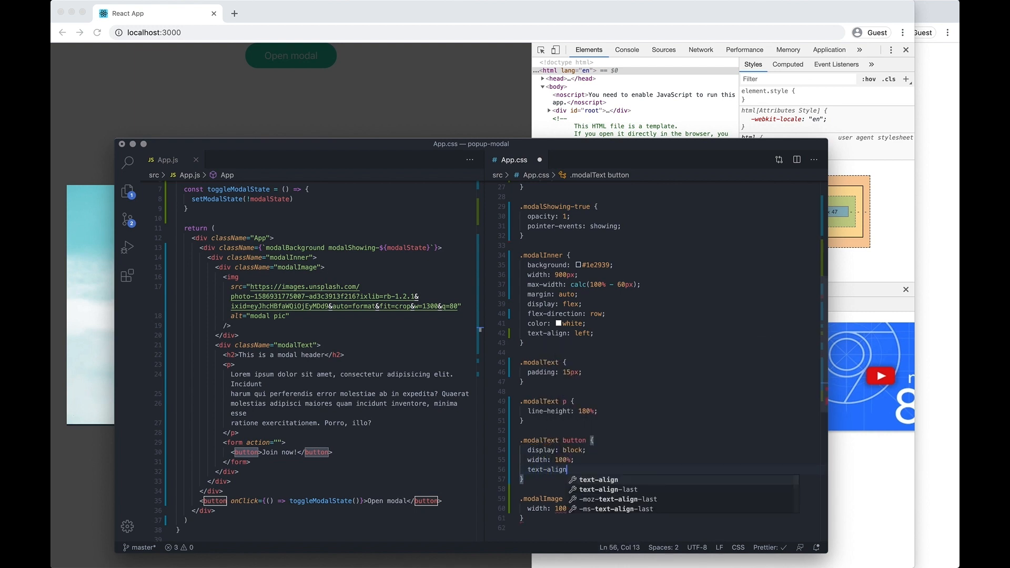
type("center;")
key("super+s")
key("super+Tab")
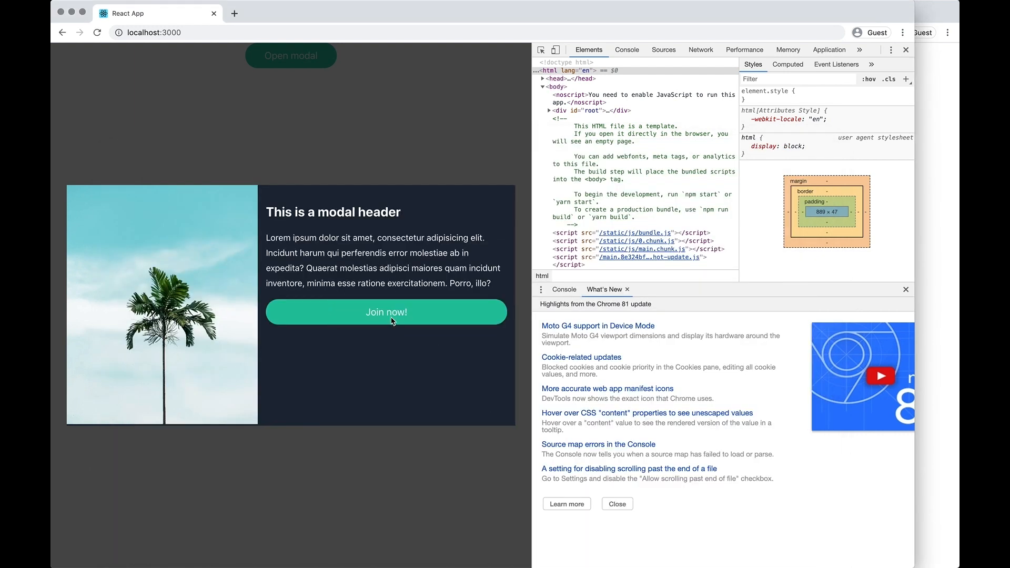
Step: Close Chrome's developer tools and view the finished modal with its full-width Join now! button
left_click(905, 50)
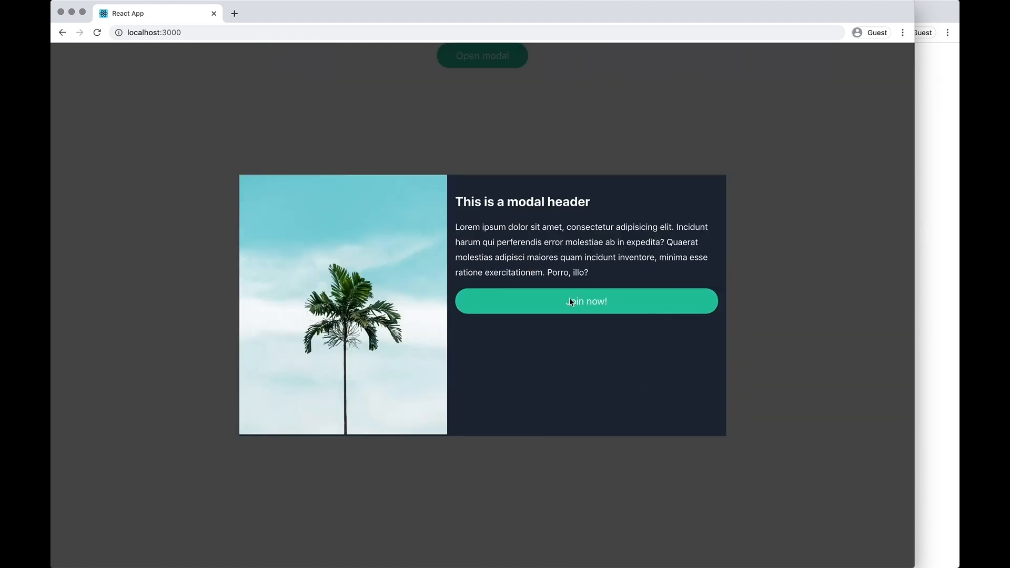
key("super+Tab")
scroll(647, 394, "down", 3)
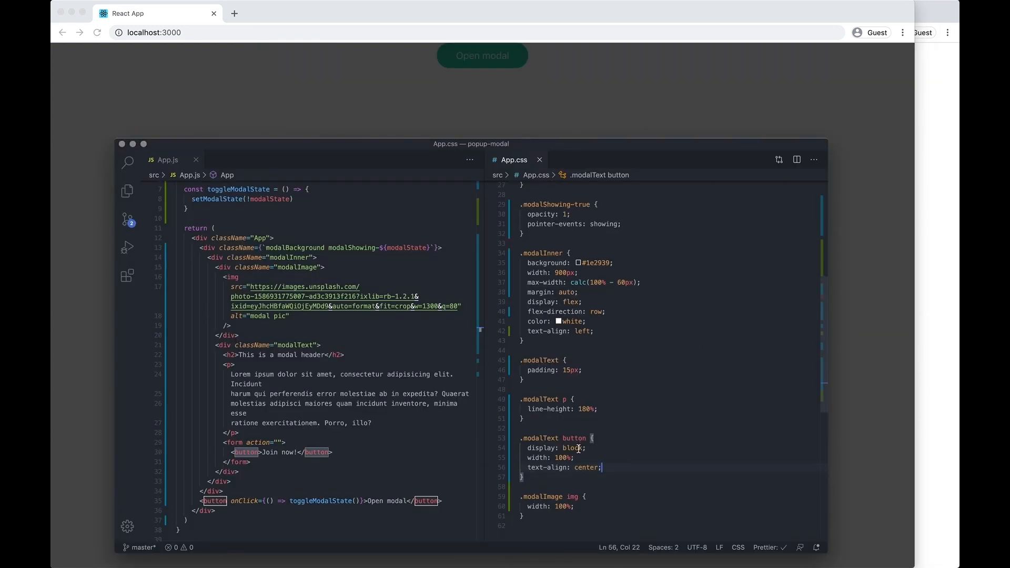
scroll(647, 395, "down", 2)
left_click(407, 430)
scroll(379, 411, "down", 2)
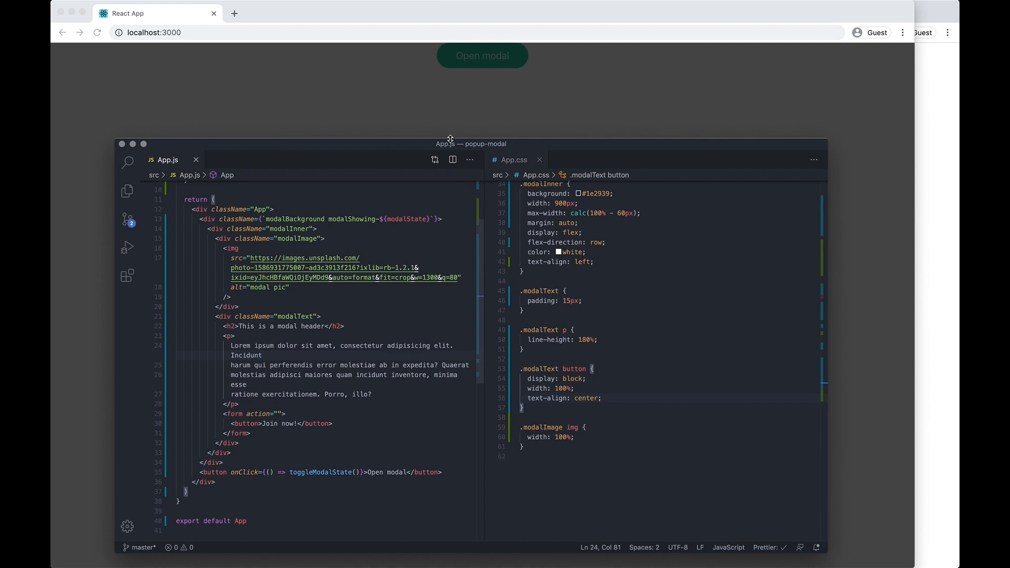
left_click(552, 129)
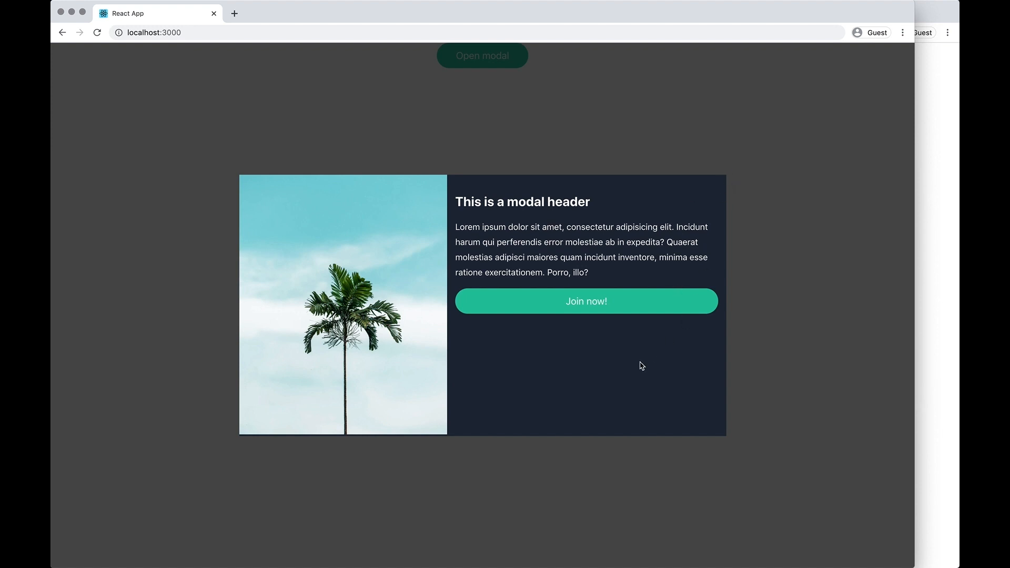
key("super+Tab")
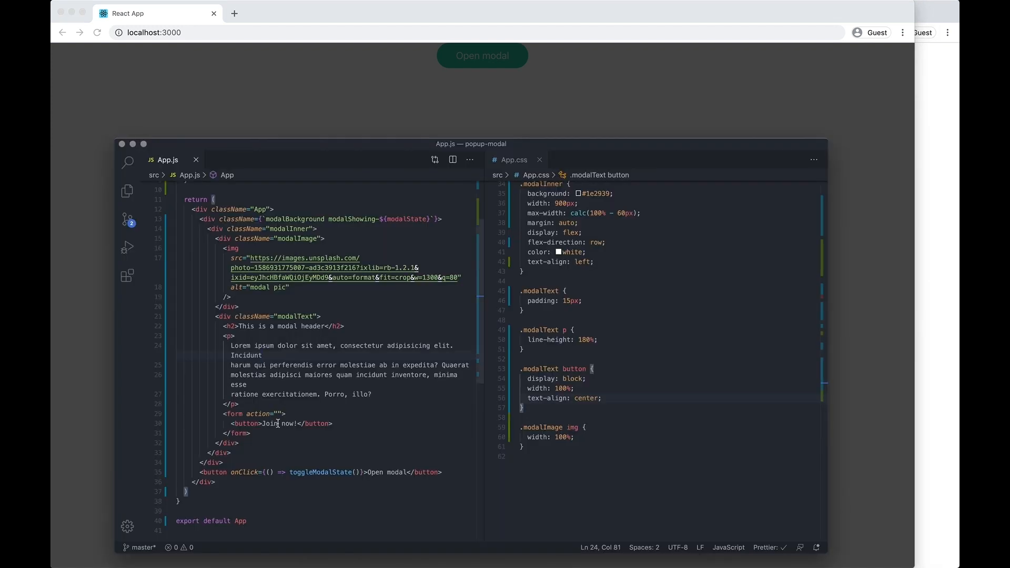
Step: Add a button element with the text exit after the closing form tag in App.js
left_click(262, 431)
key("Return")
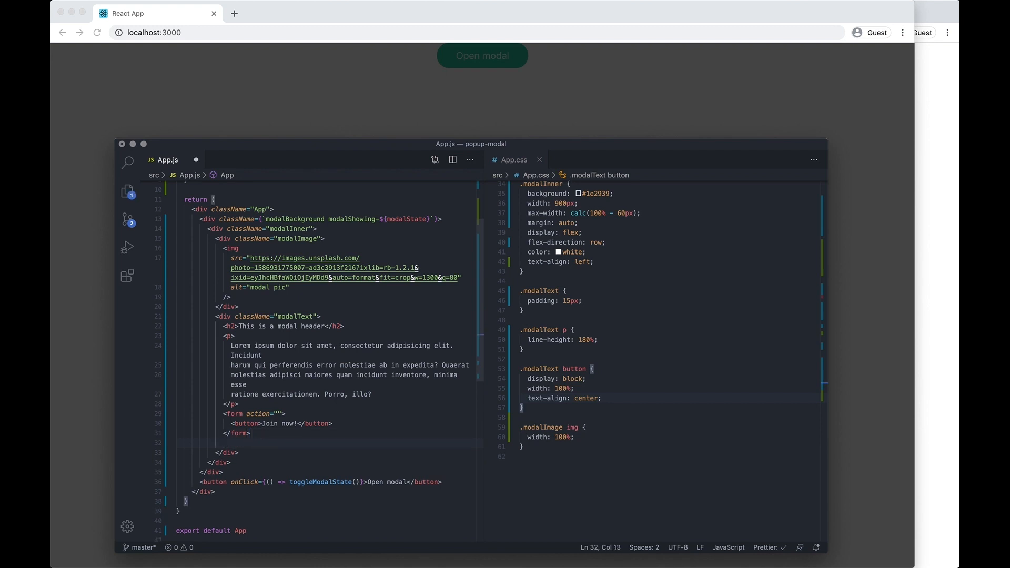
type("button")
key("Tab")
key("Return")
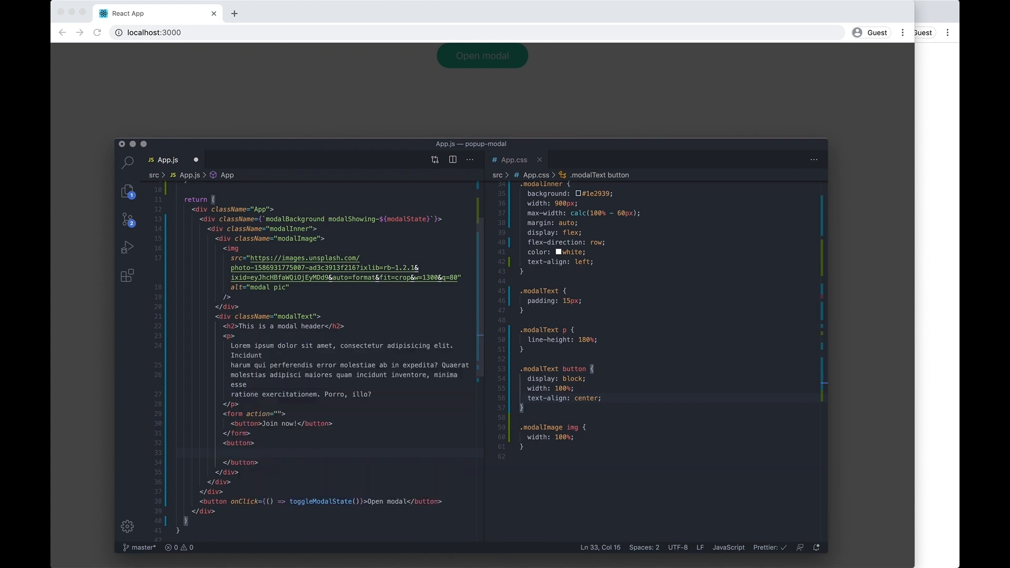
type("cexit")
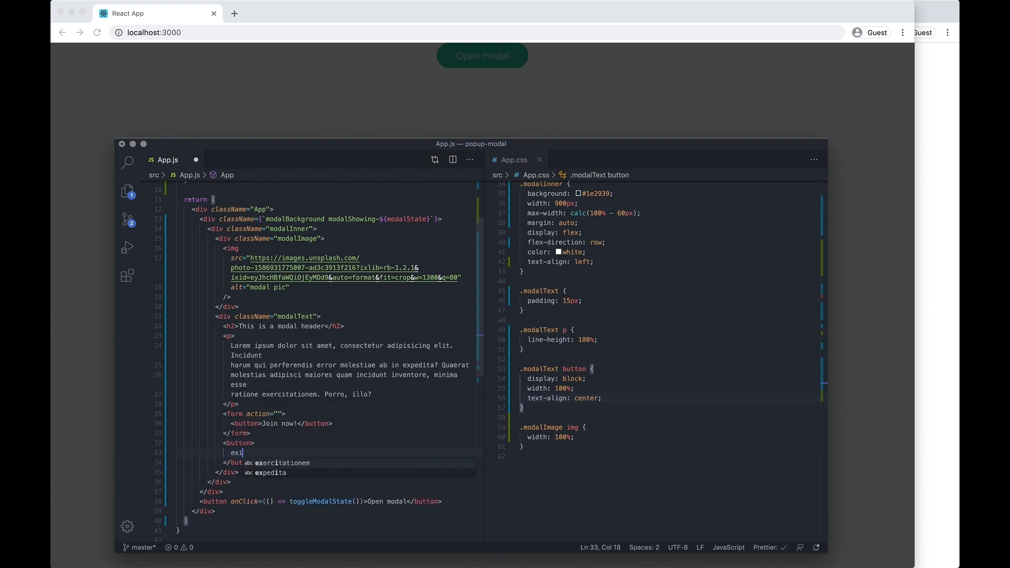
Step: Give the new button className="exitButton" and move to the end of App.css
left_click(251, 444)
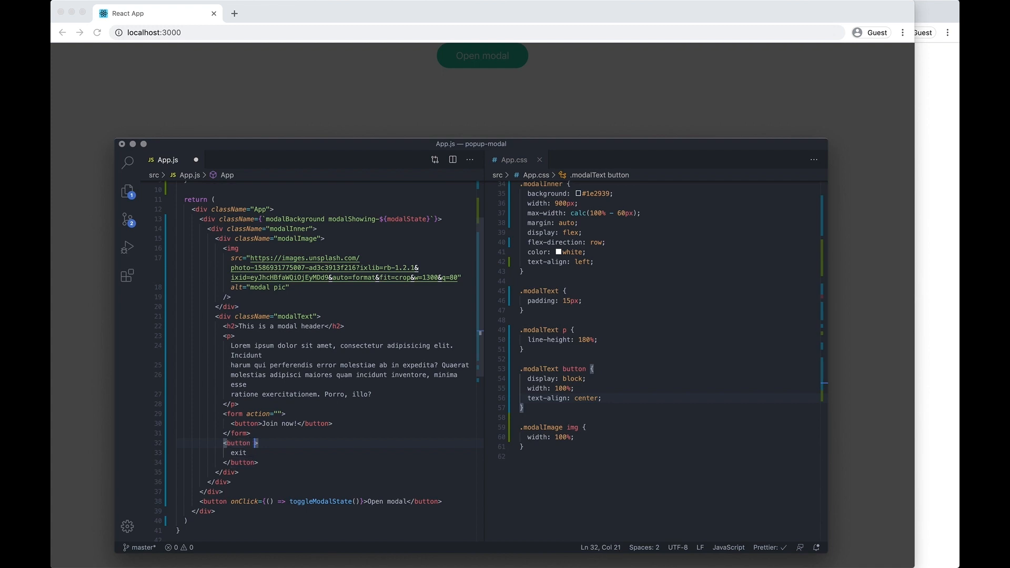
type("id=\"")
type("exitB")
type("utton")
double_click(256, 442)
type("className")
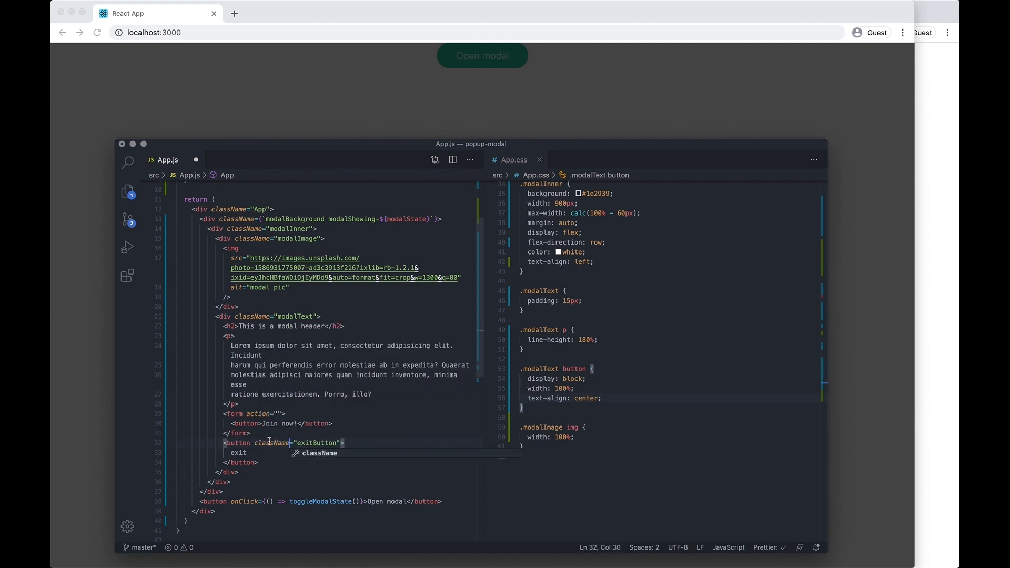
double_click(316, 443)
left_click(548, 455)
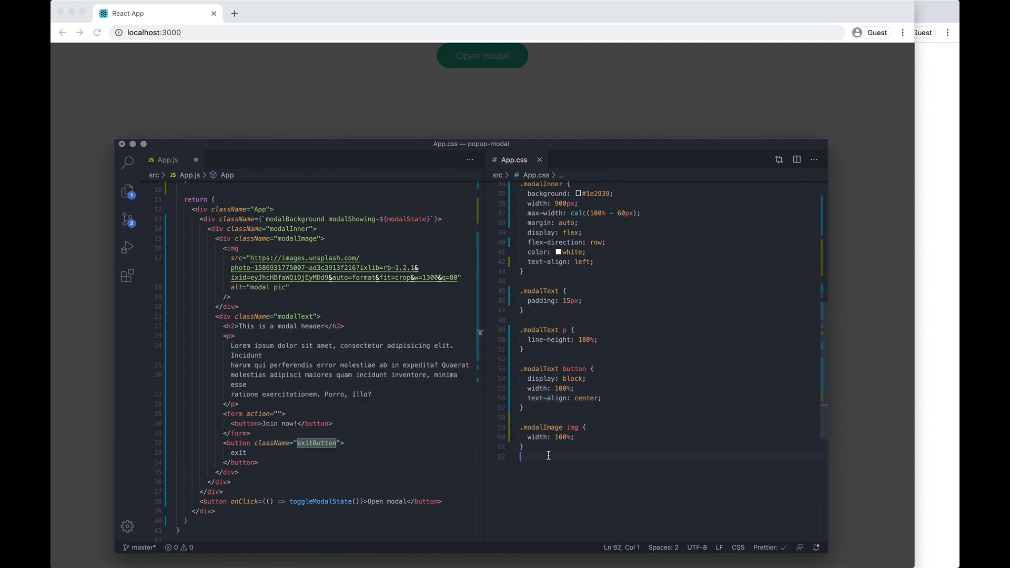
scroll(650, 312, "up", 10)
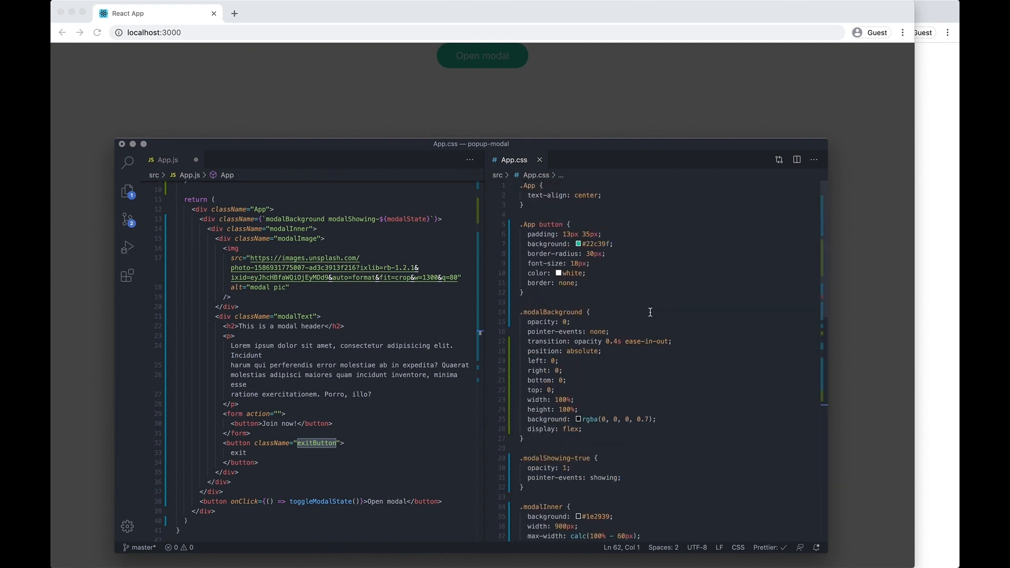
Step: Change the shared selector to .App button:not(.exitButton) and save
left_click(564, 224)
type(":")
type("not(")
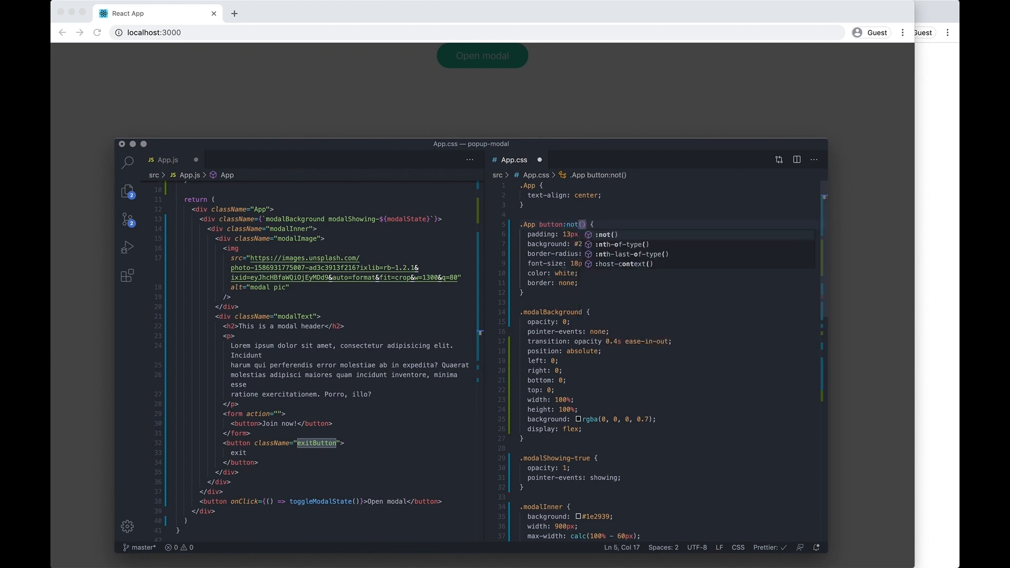
type(".exitButton")
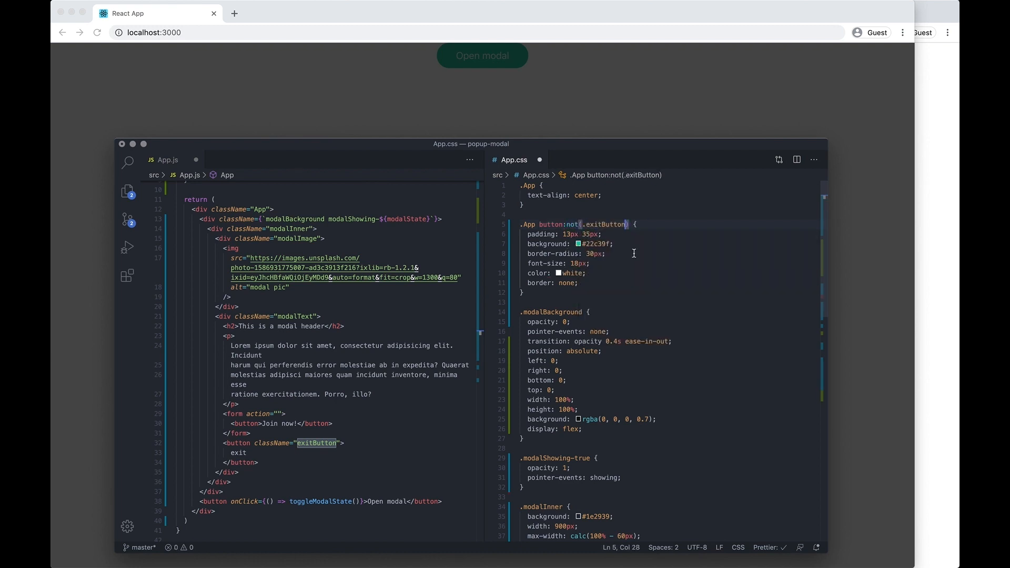
left_click(634, 253)
left_click_drag(528, 235, 605, 285)
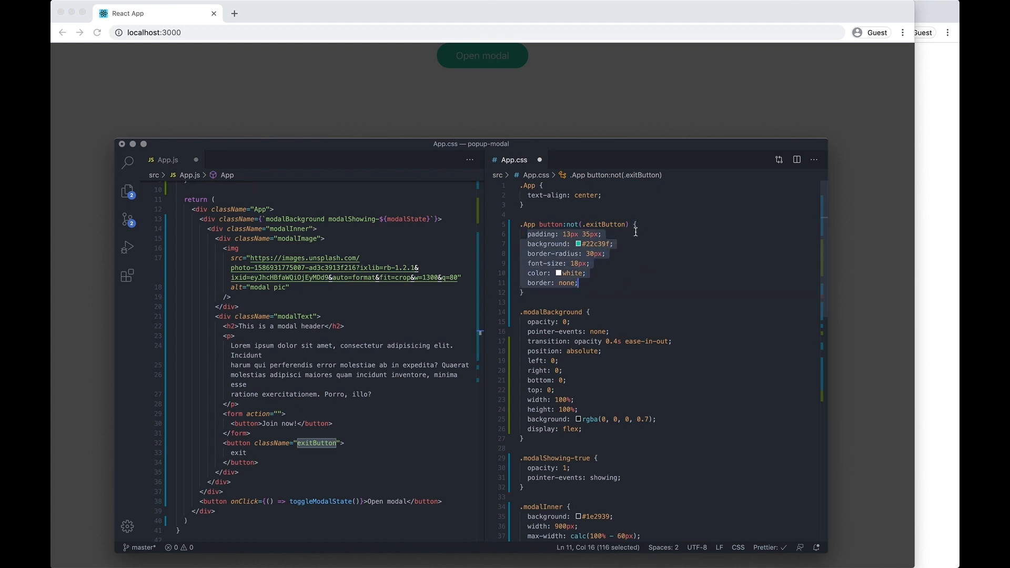
left_click(590, 292)
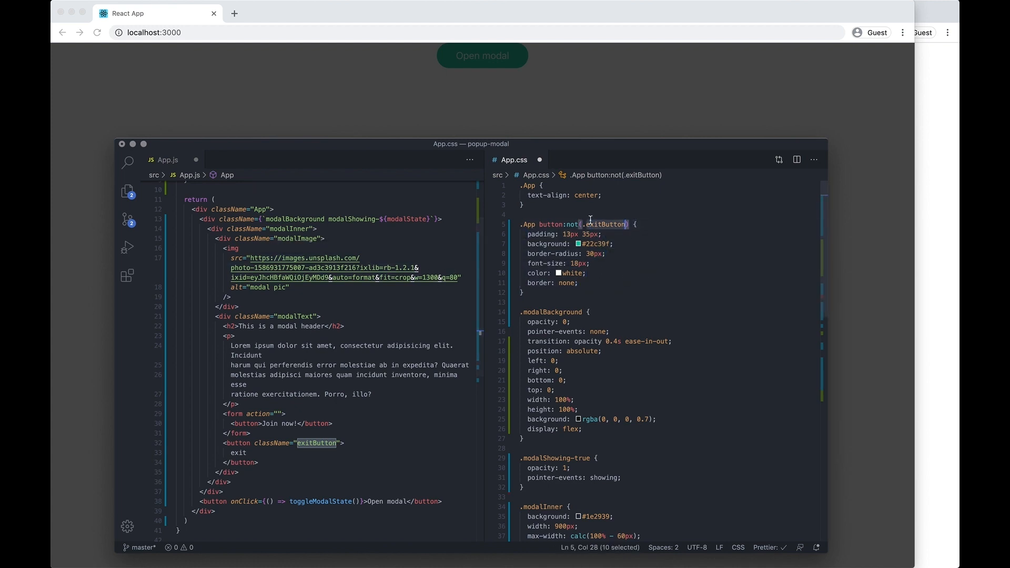
key("super+s")
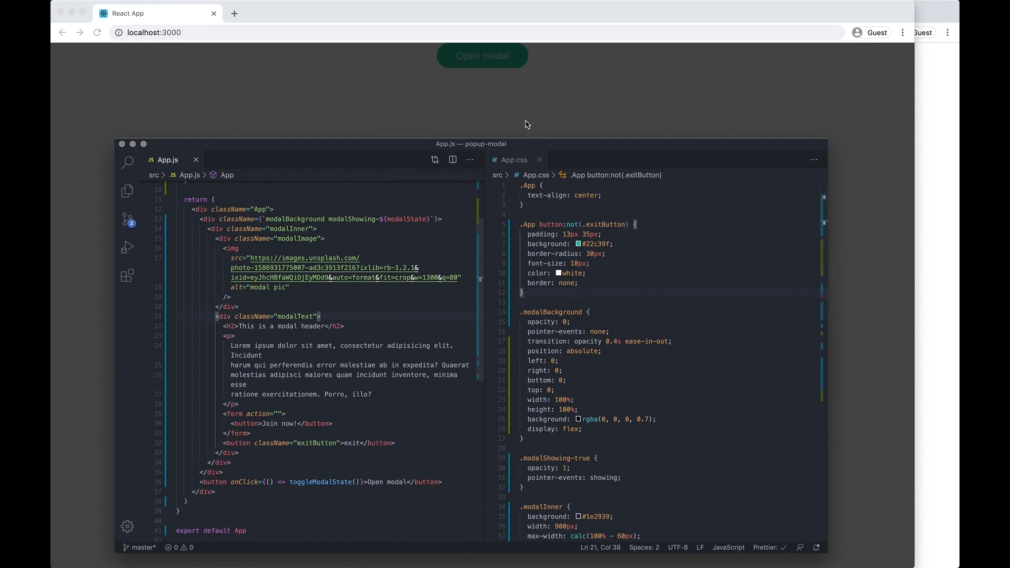
Step: Open the modal in Chrome to see the plain exit button, then start a new rule in App.css
left_click(527, 125)
left_click(482, 55)
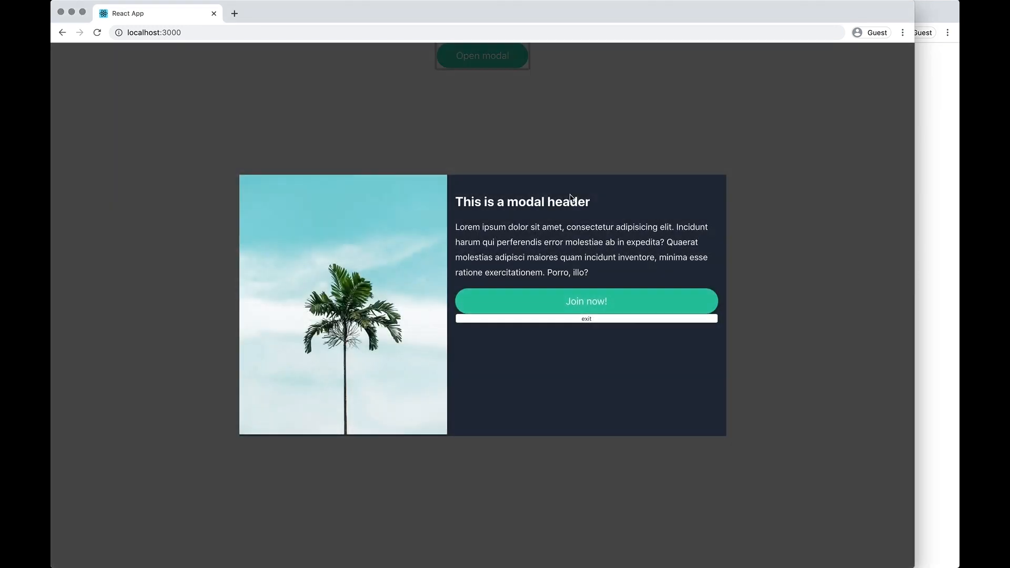
right_click(583, 323)
key("Escape")
key("super+Tab")
scroll(655, 315, "down", 5)
left_click(536, 246)
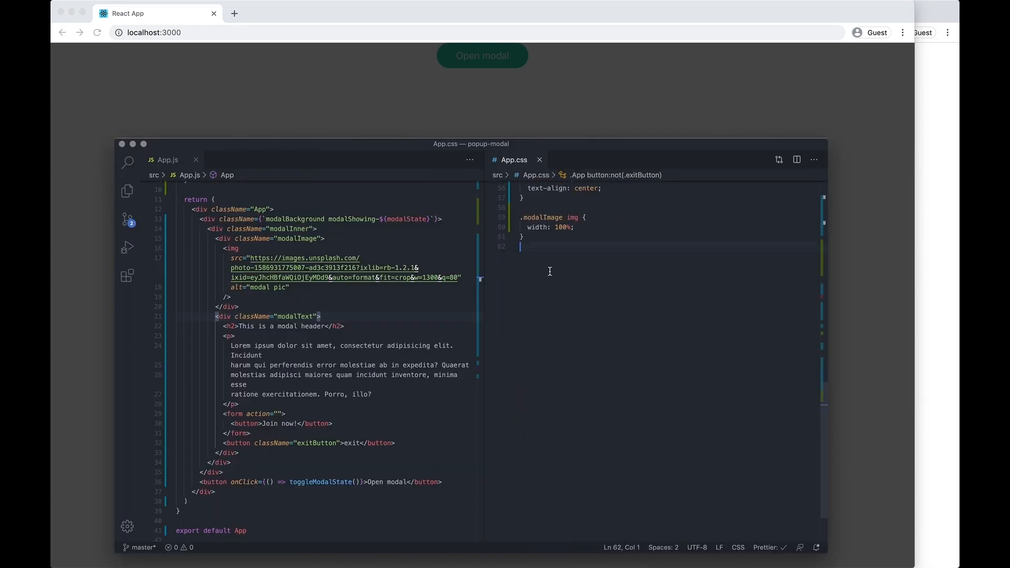
key("Return")
key("Return")
type(".")
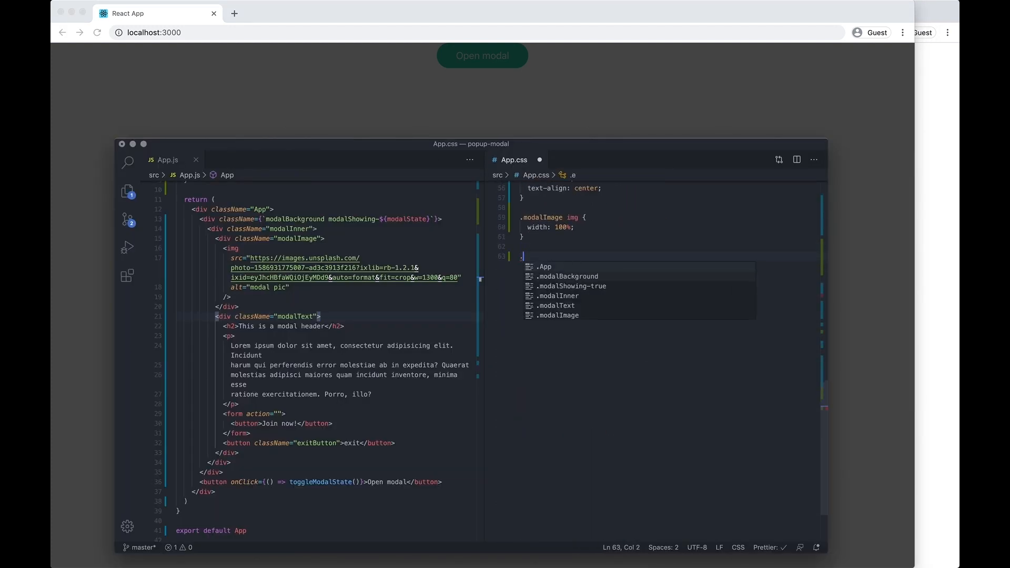
Step: Add an .exitButton rule with 15px padding, display block and full width, and preview
key("BackSpace")
type("ex")
key("BackSpace")
key("BackSpace")
type(".exi")
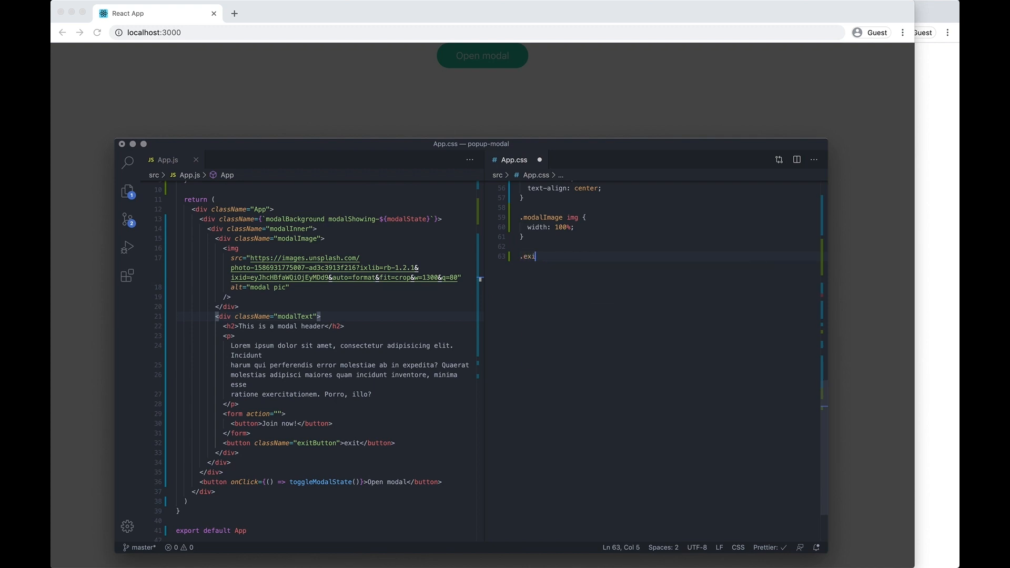
type("tButton {")
key("Return")
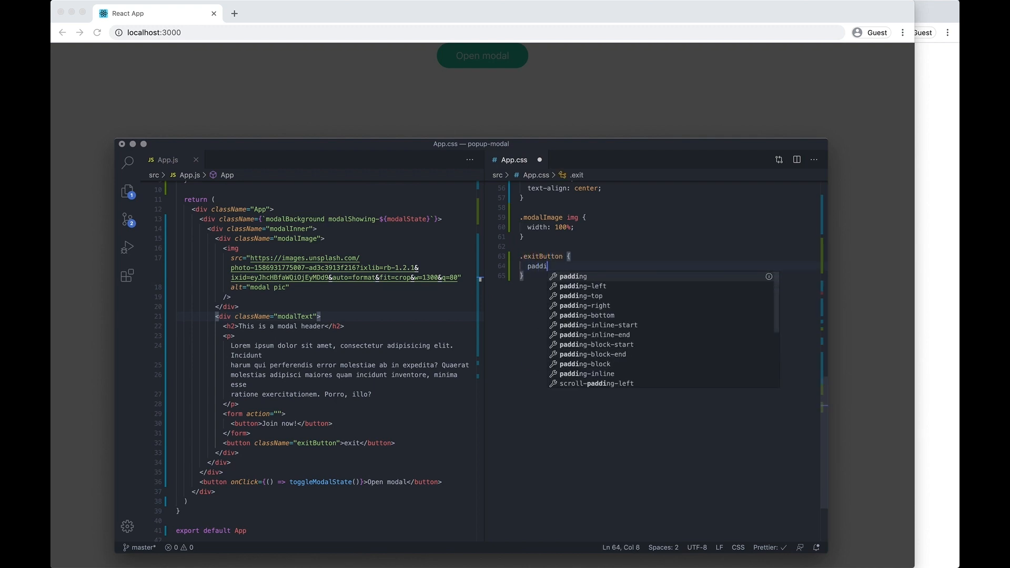
type("padding: 15px;")
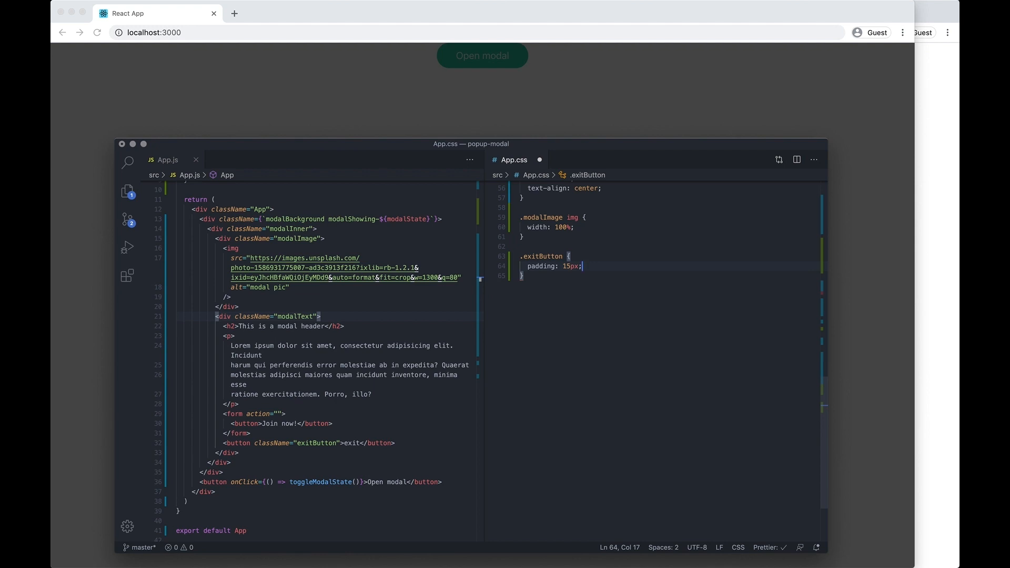
key("Return")
type("display: block;")
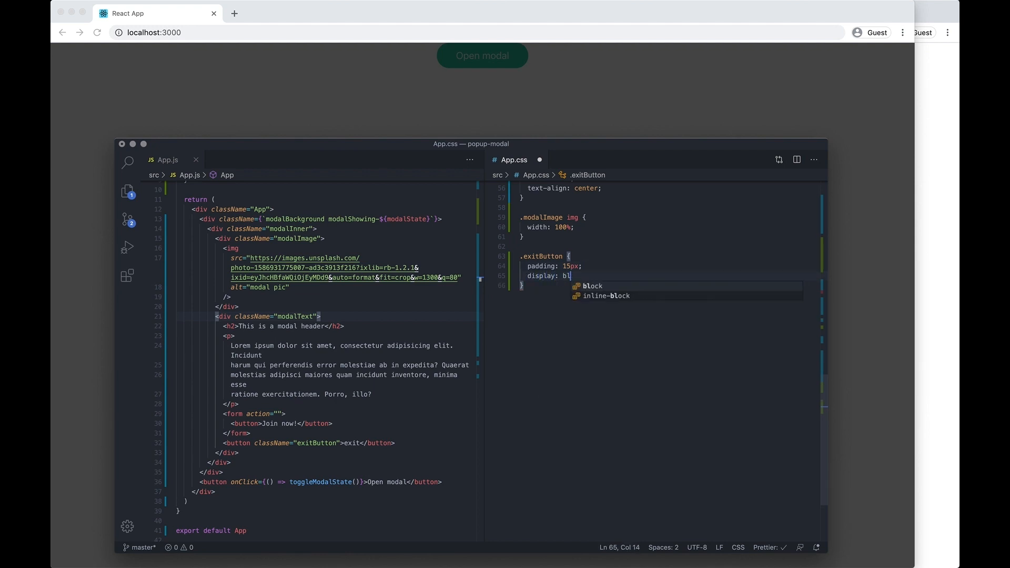
key("Return")
type("i")
key("BackSpace")
type("width: 100%;")
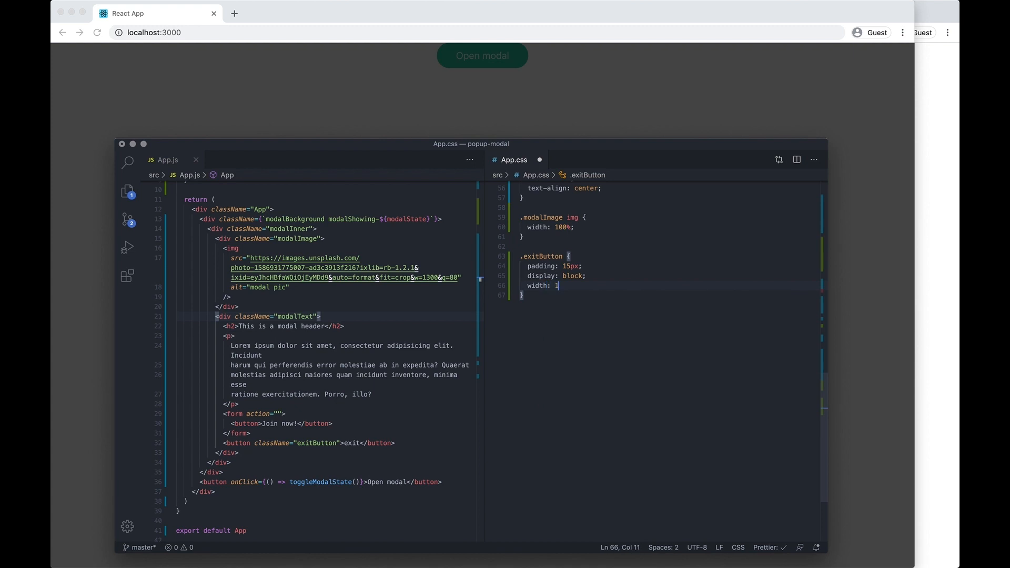
key("super+s")
key("super+h")
key("super+Tab")
Step: Give the exit button a transparent background and zero border, save and check in Chrome
key("Return")
type("ba")
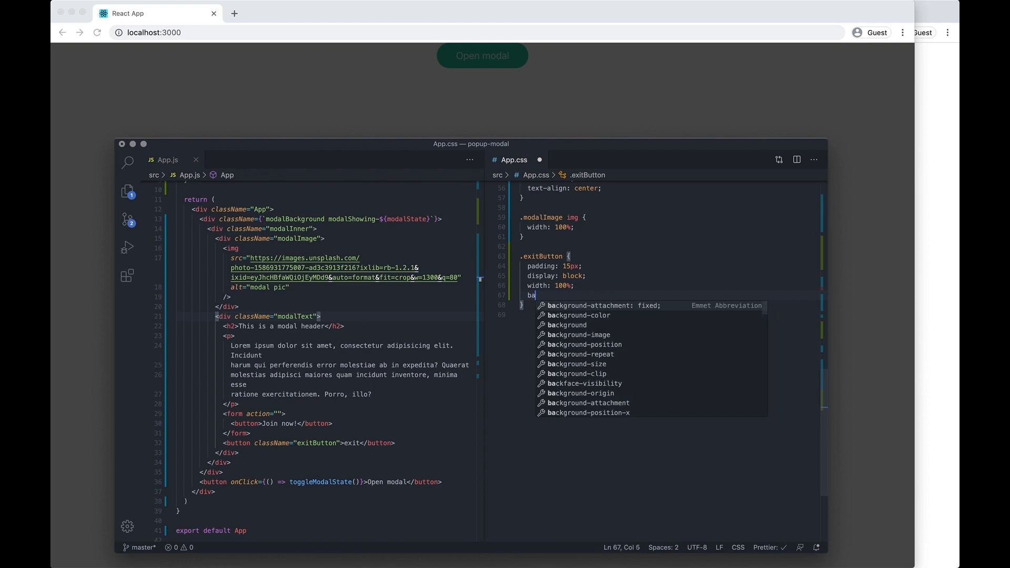
type("ckgroun")
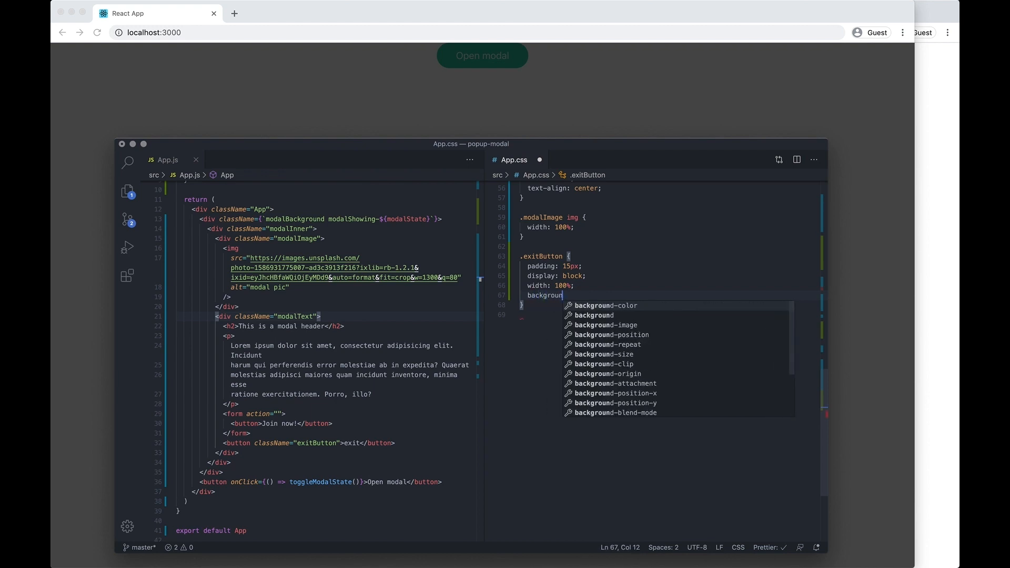
type("d-color: ")
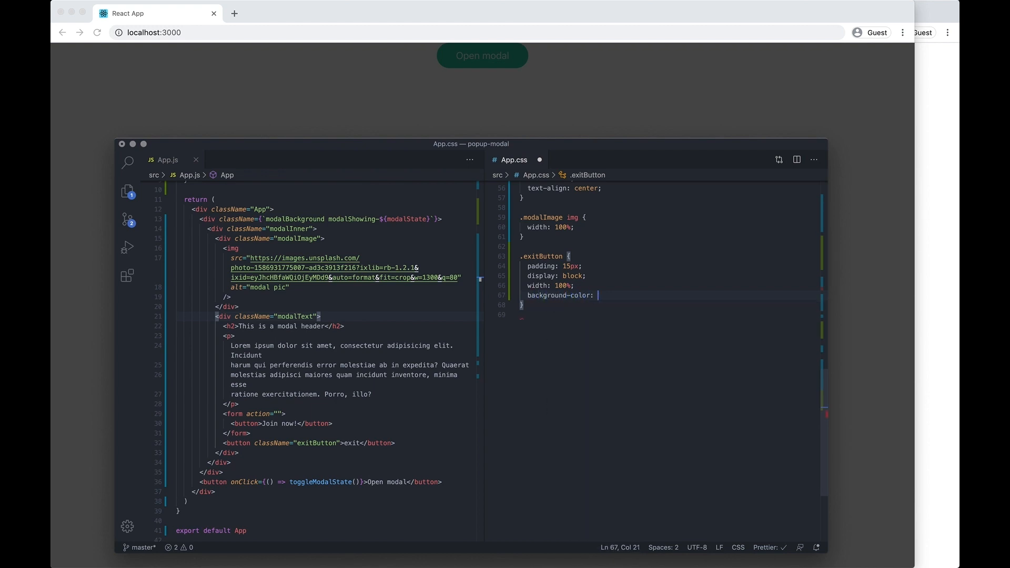
type("transparent;")
key("Return")
type("border: 0;")
key("super+s")
key("super+Tab")
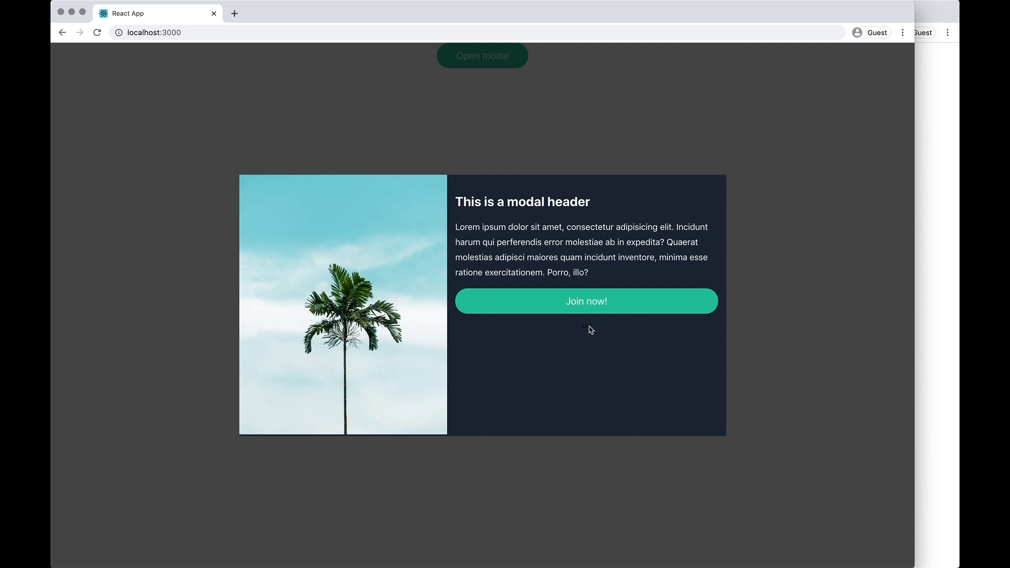
Step: Add color: white to .exitButton, save, and select toggleModalState in App.js
key("super+Tab")
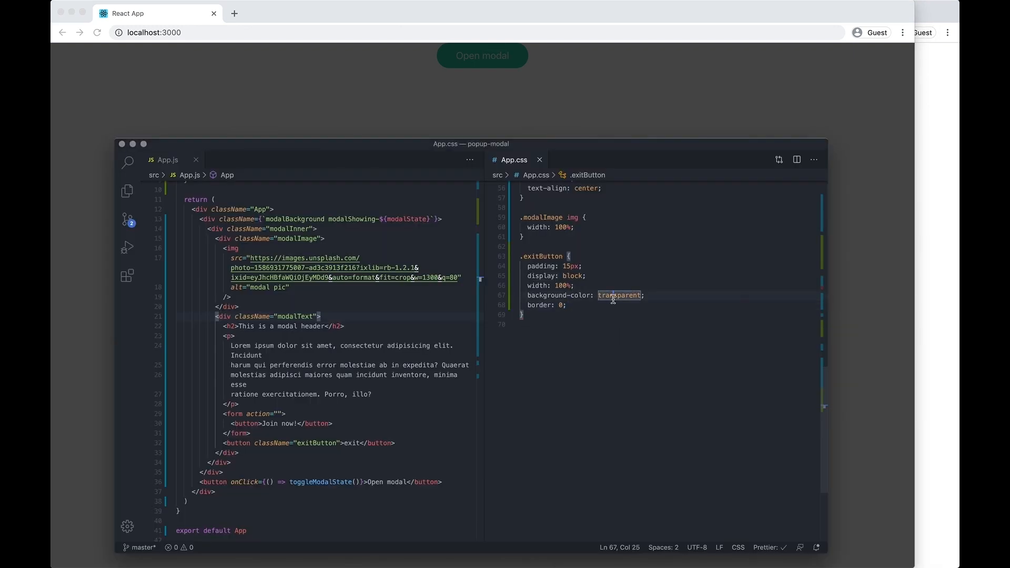
key("Return")
type("color: white;")
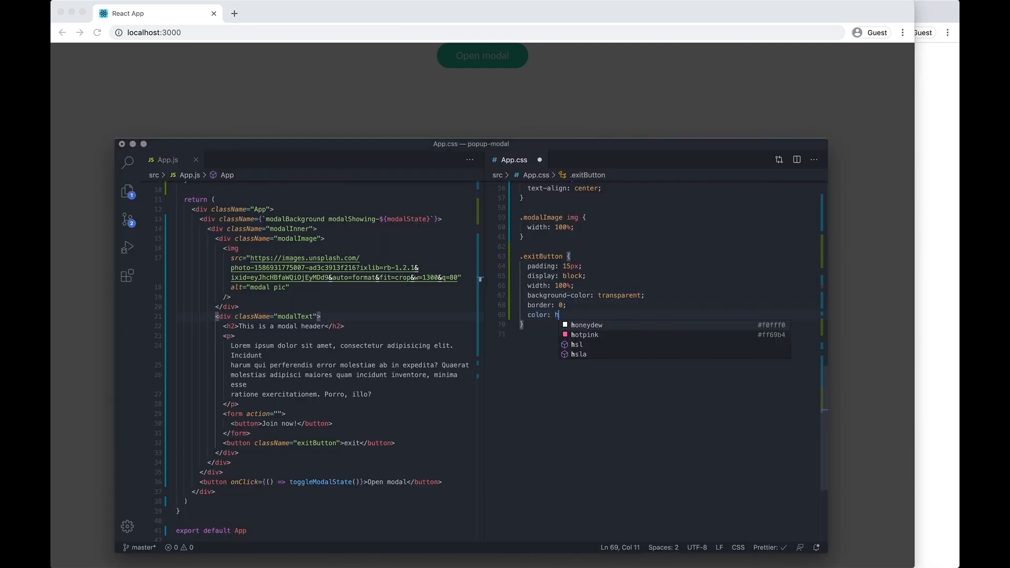
key("super+s")
left_click(611, 327)
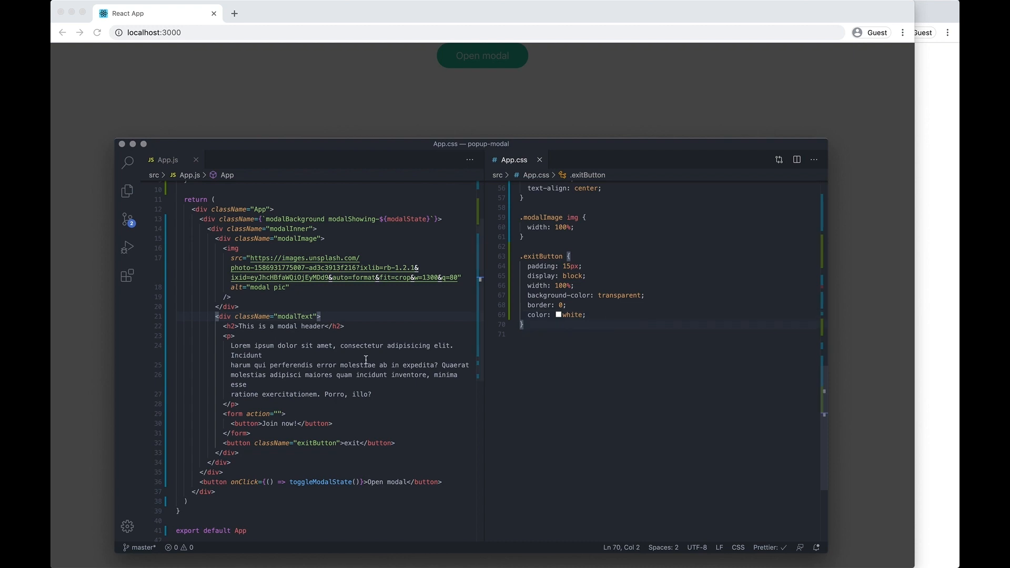
scroll(365, 362, "up", 3)
double_click(249, 228)
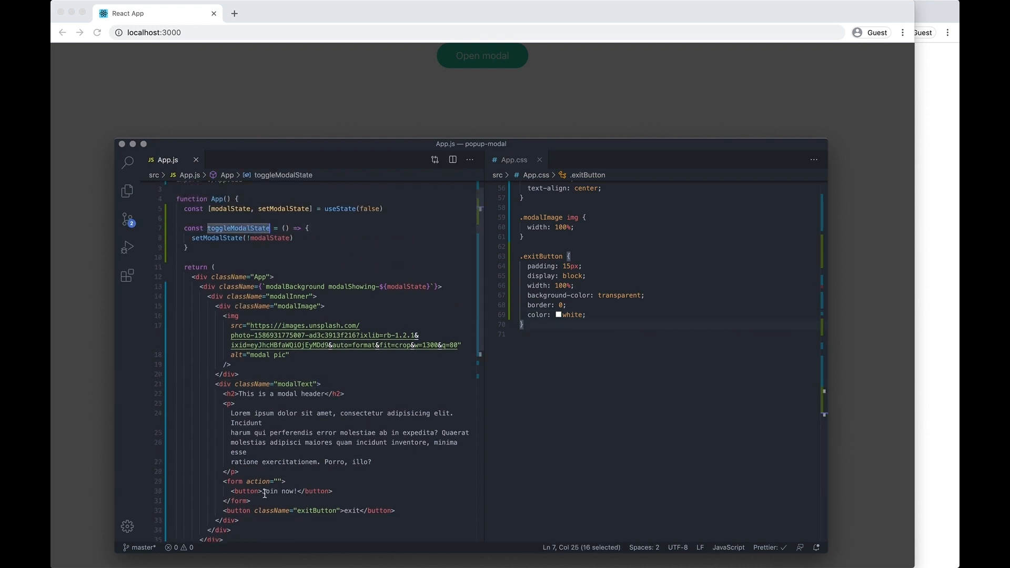
Step: Give the exit button an onClick arrow function calling toggleModalState
left_click(339, 511)
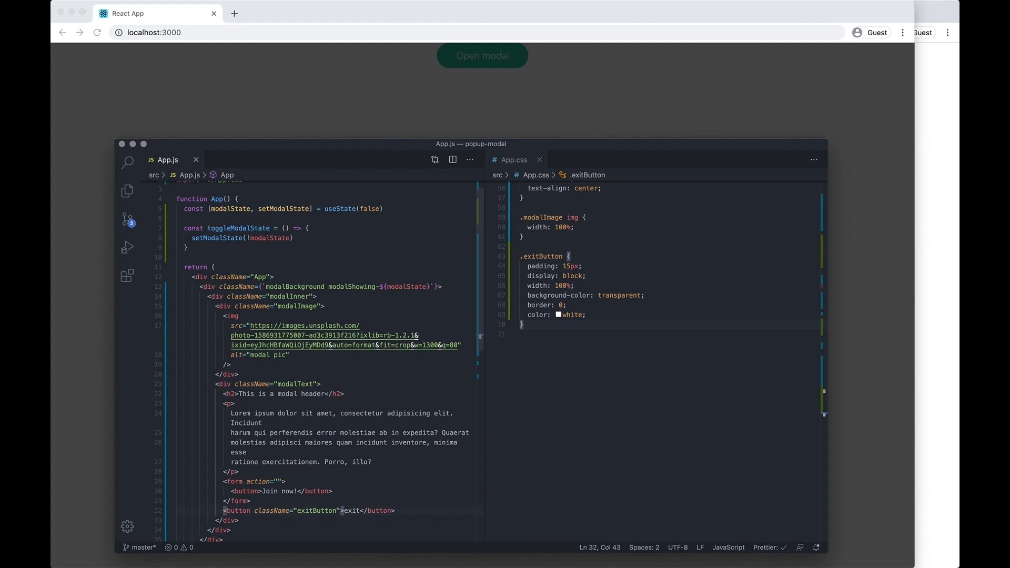
type("onClick")
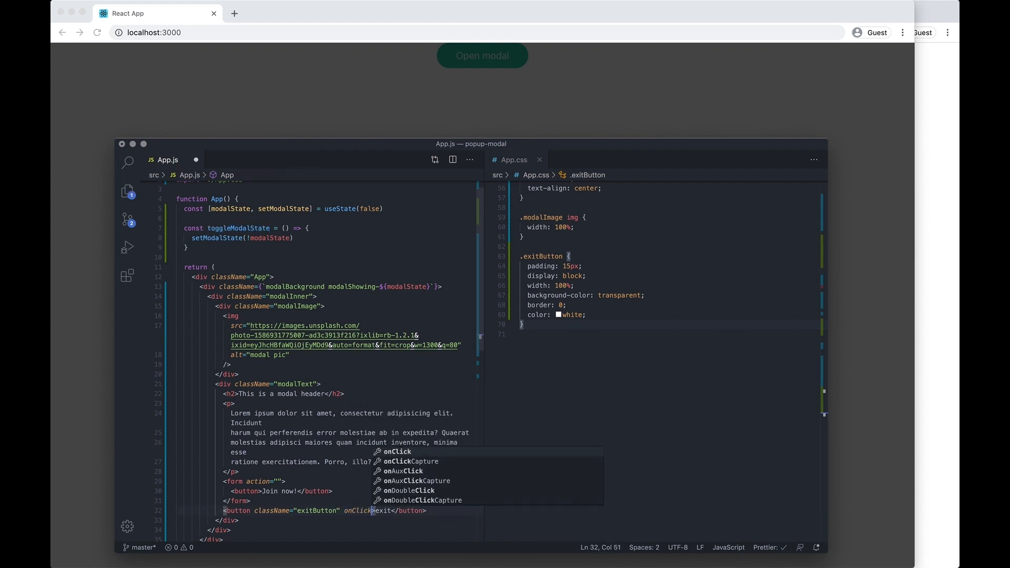
type("={")
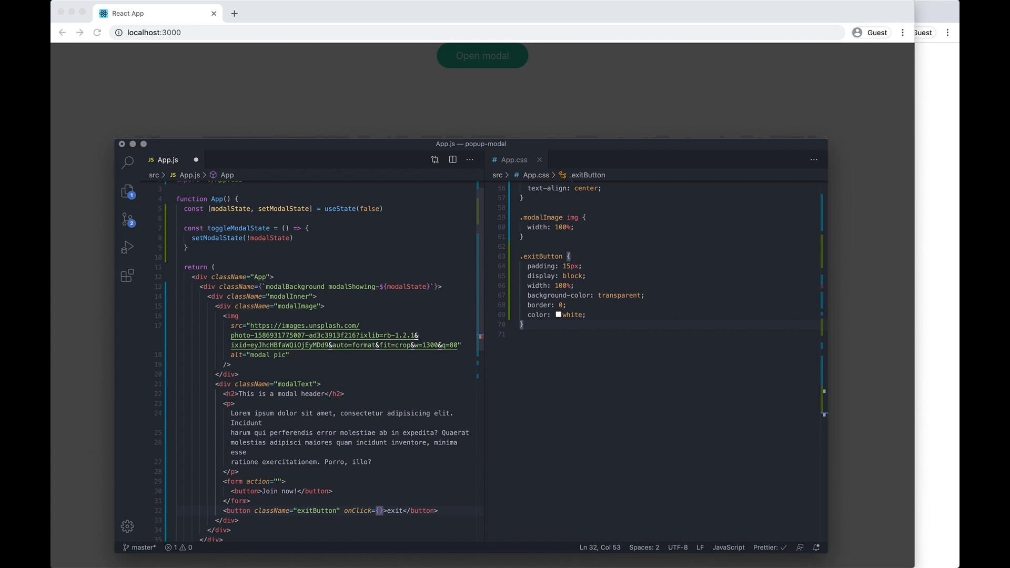
type("() =>")
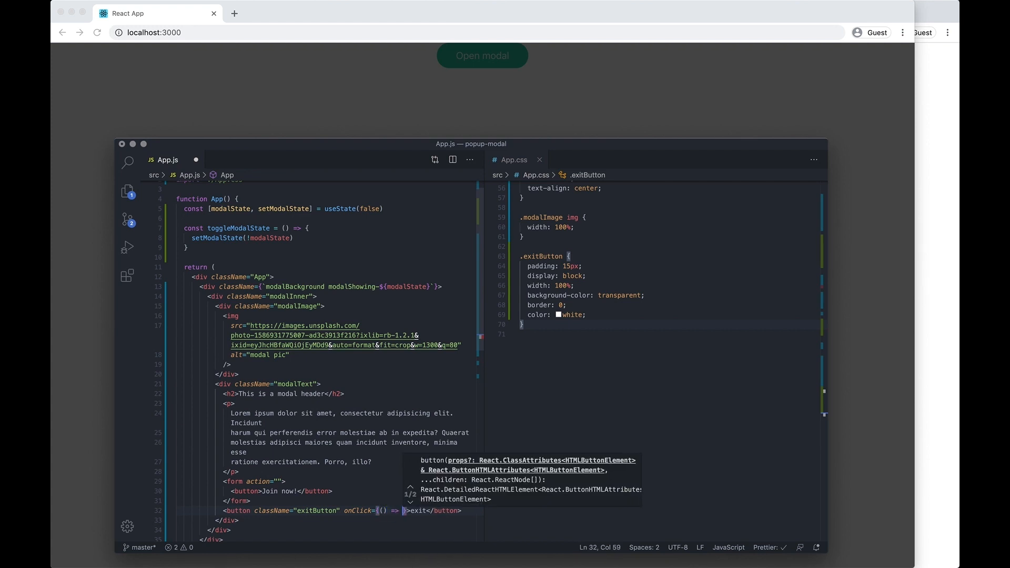
double_click(238, 227)
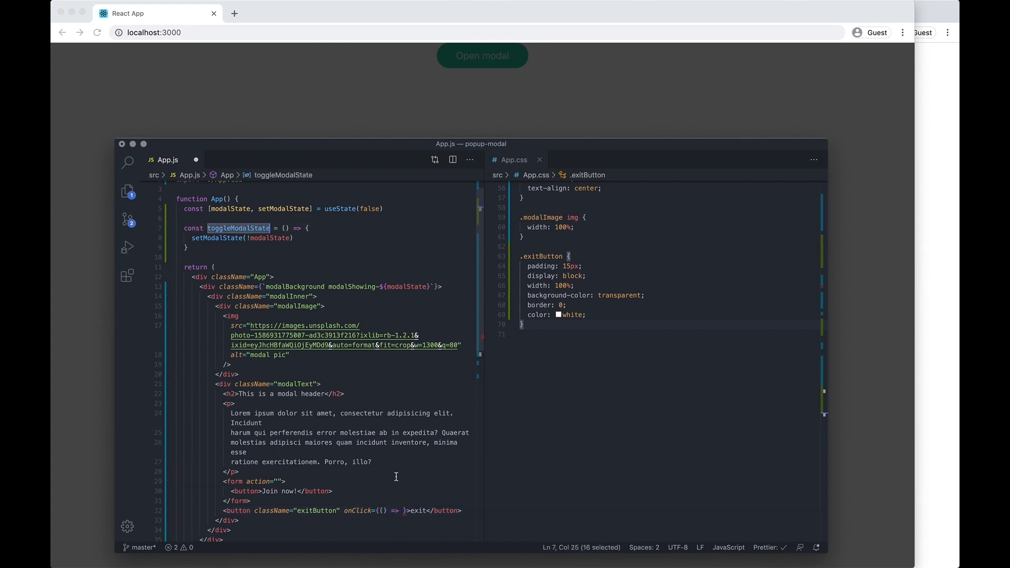
key("super+c")
left_click(404, 510)
key("super+v")
type("()")
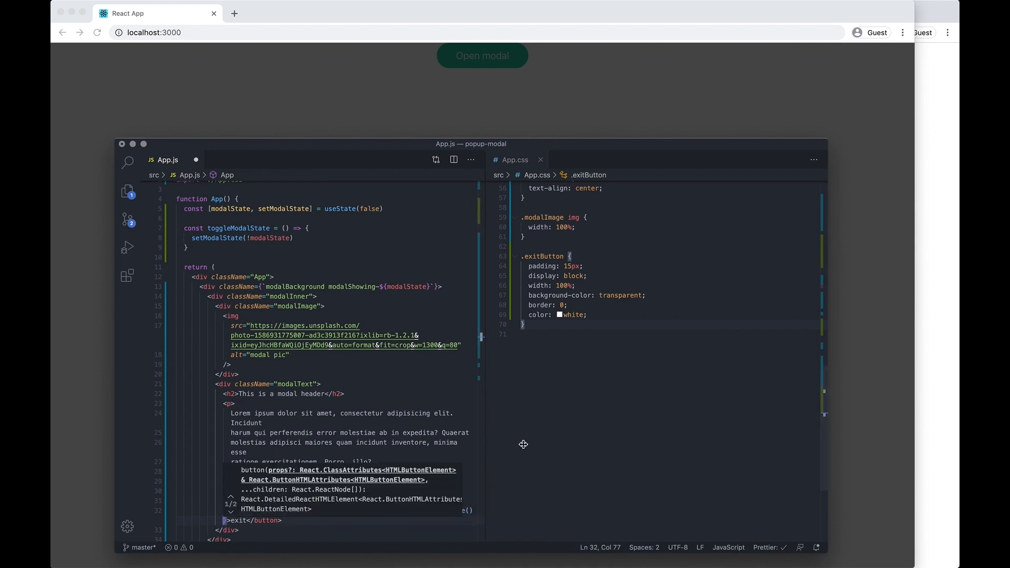
Step: Widen the App.js pane and save the file so it reformats
left_click_drag(481, 452, 521, 451)
key("super+s")
left_click(476, 413)
Step: Open the modal in Chrome to see the exit label under Join now!, then return to the editor
left_click(521, 102)
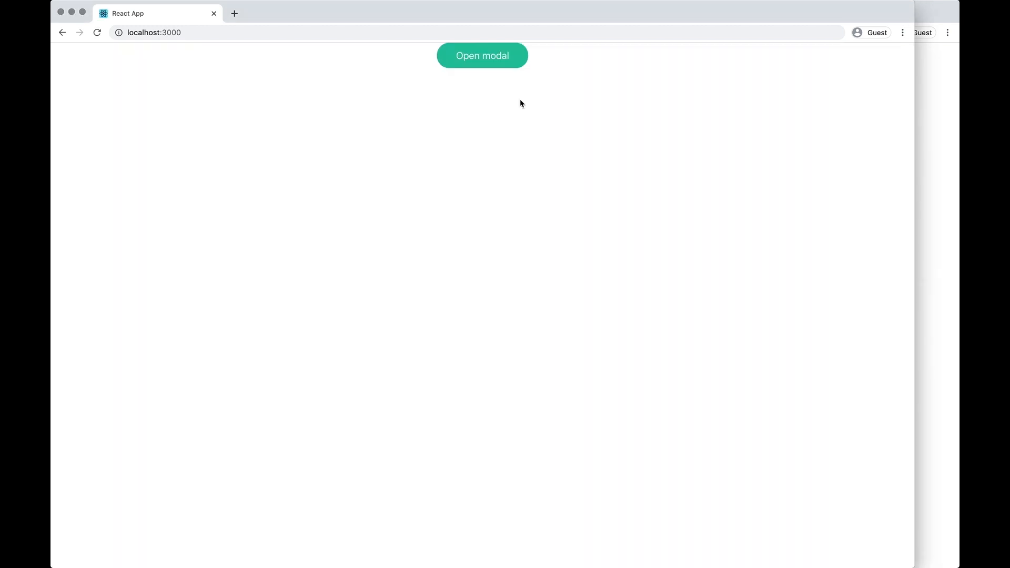
left_click(487, 54)
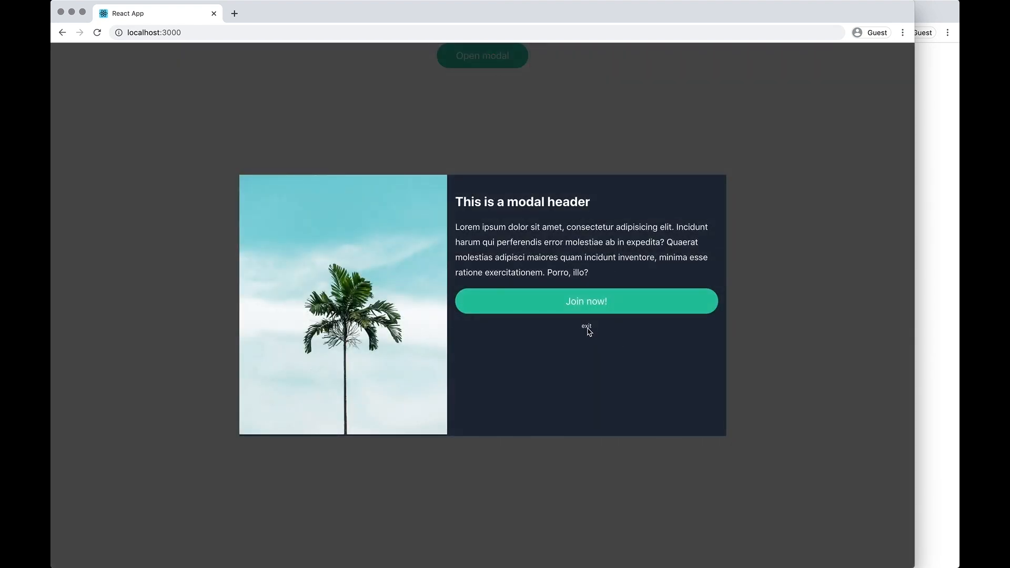
right_click(588, 328)
key("Escape")
key("super+Tab")
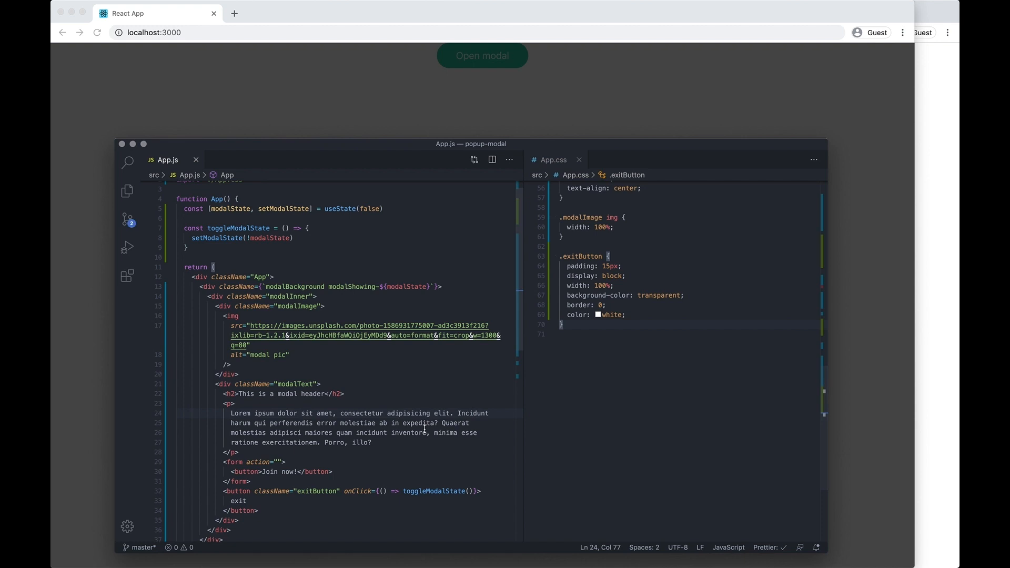
Step: Widen the App.js pane and highlight toggleModalState, its setModalState call and the useState hook
left_click(348, 470)
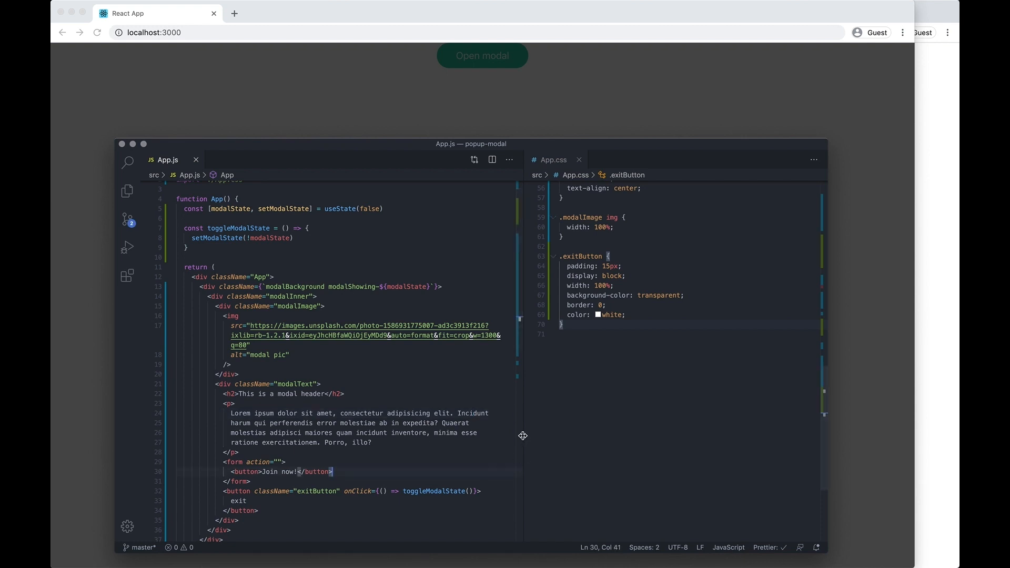
left_click_drag(521, 436, 601, 435)
scroll(356, 355, "up", 2)
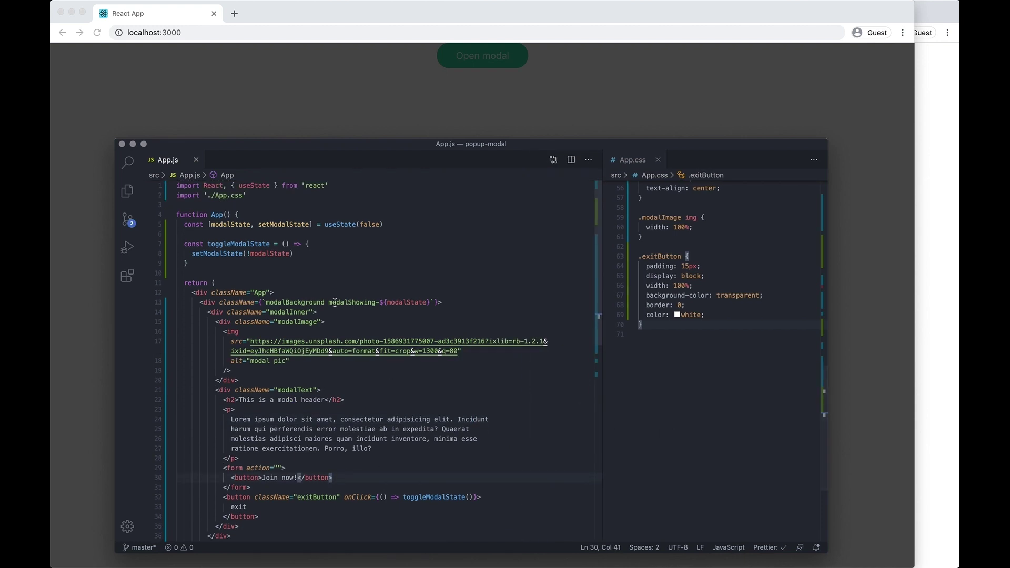
double_click(239, 243)
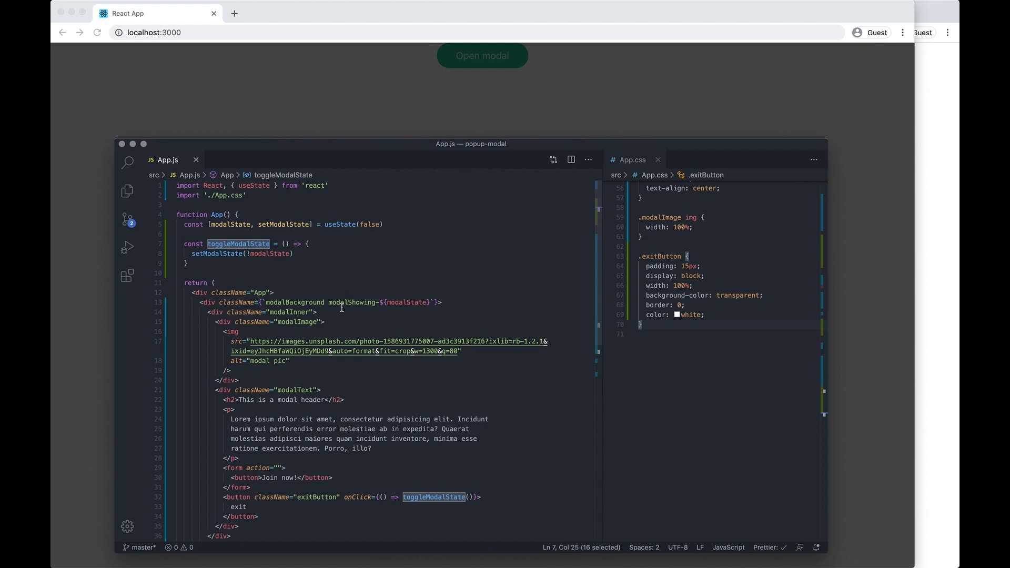
left_click(234, 254)
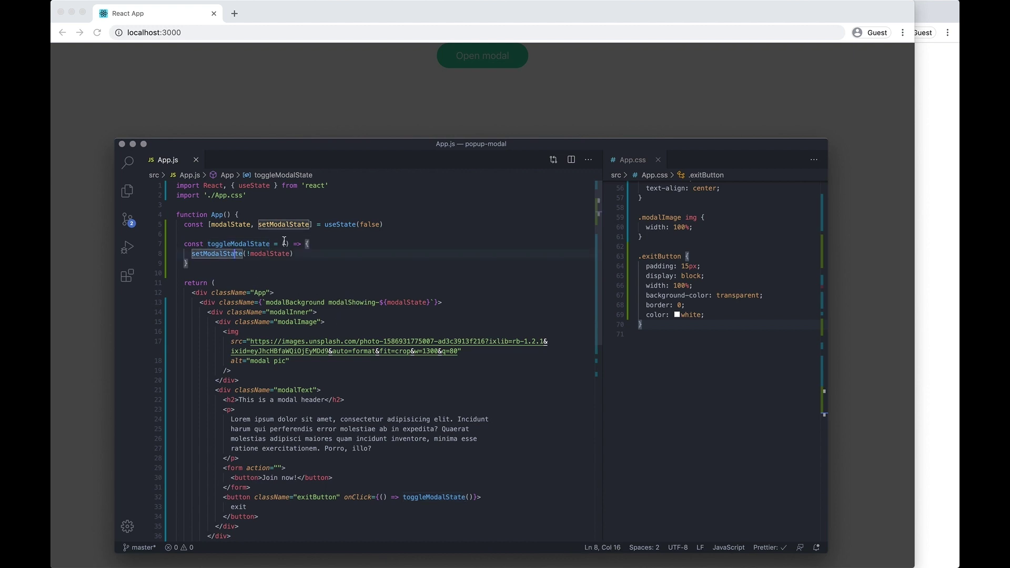
left_click(348, 226)
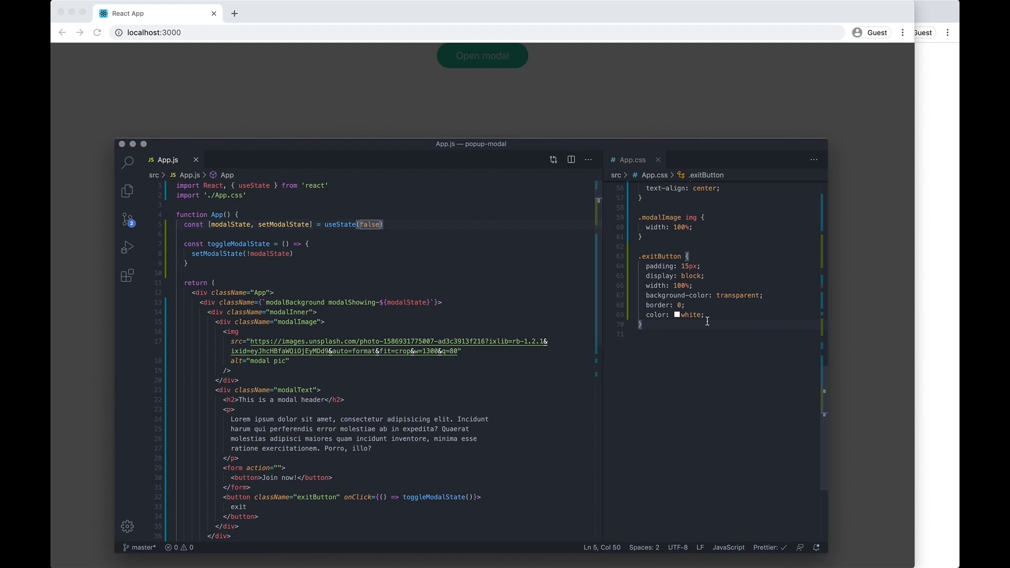
scroll(737, 337, "up", 6)
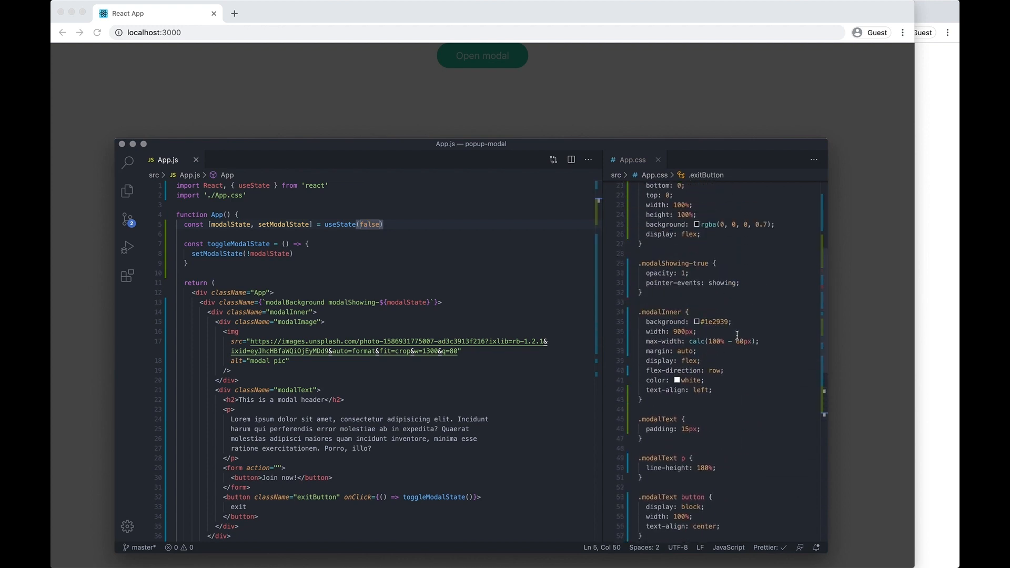
Step: Replace pointer-events: showing with visible in .modalShowing-true, save, and view the modal in Chrome
left_click_drag(603, 264, 538, 253)
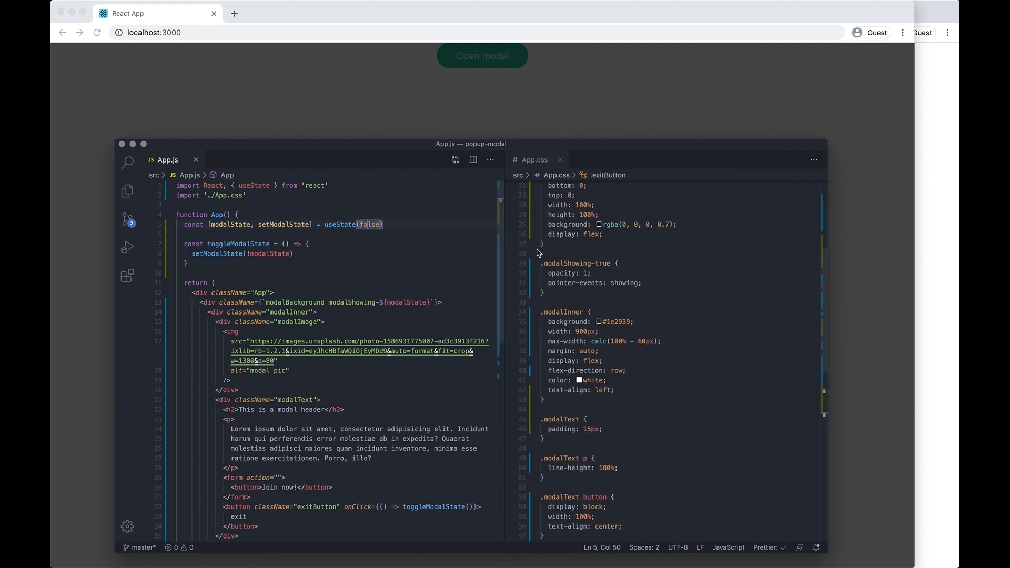
left_click_drag(824, 141, 894, 44)
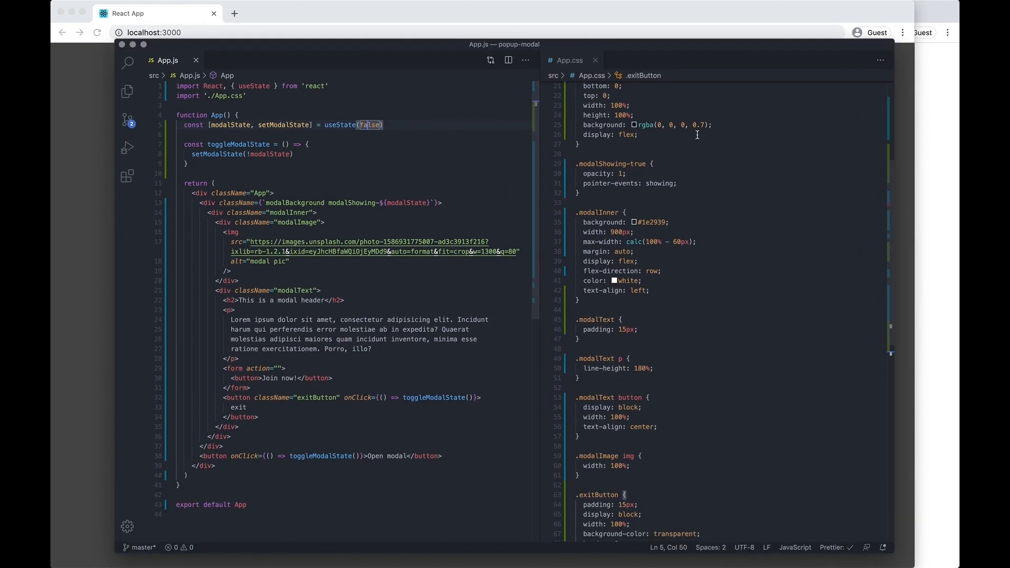
scroll(682, 178, "up", 6)
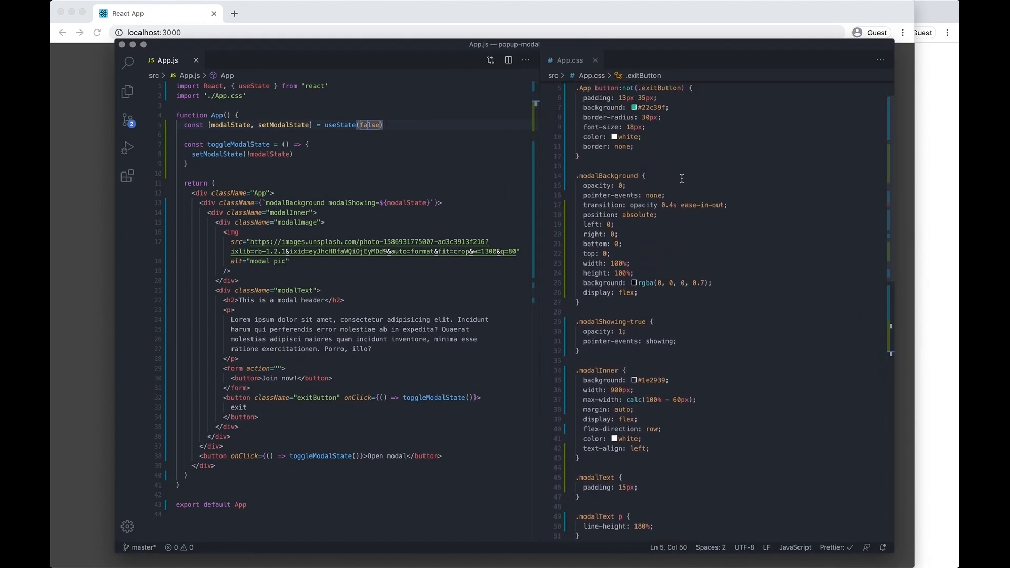
double_click(656, 348)
type("visibl")
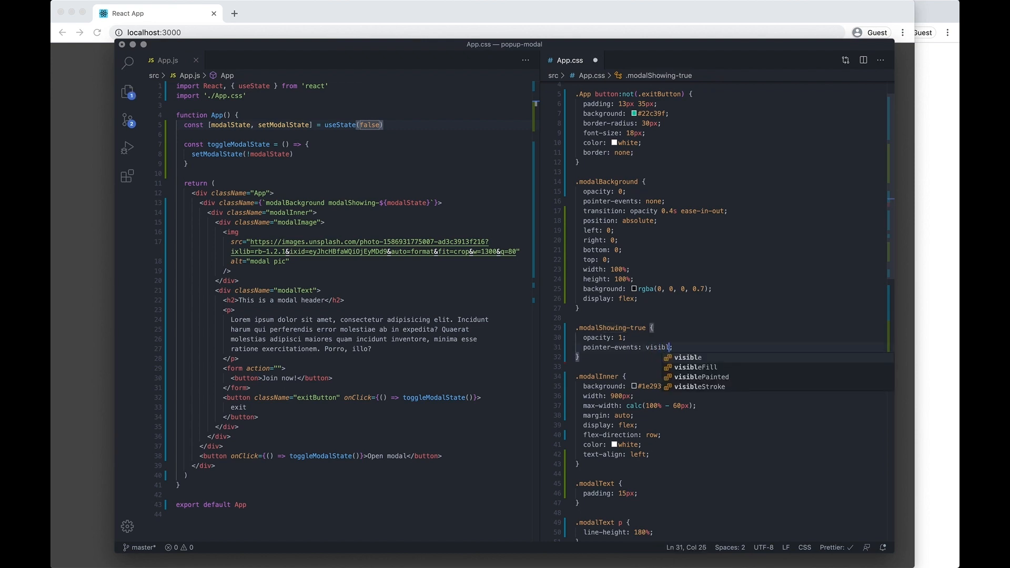
type("e")
key("ctrl+s")
key("super+h")
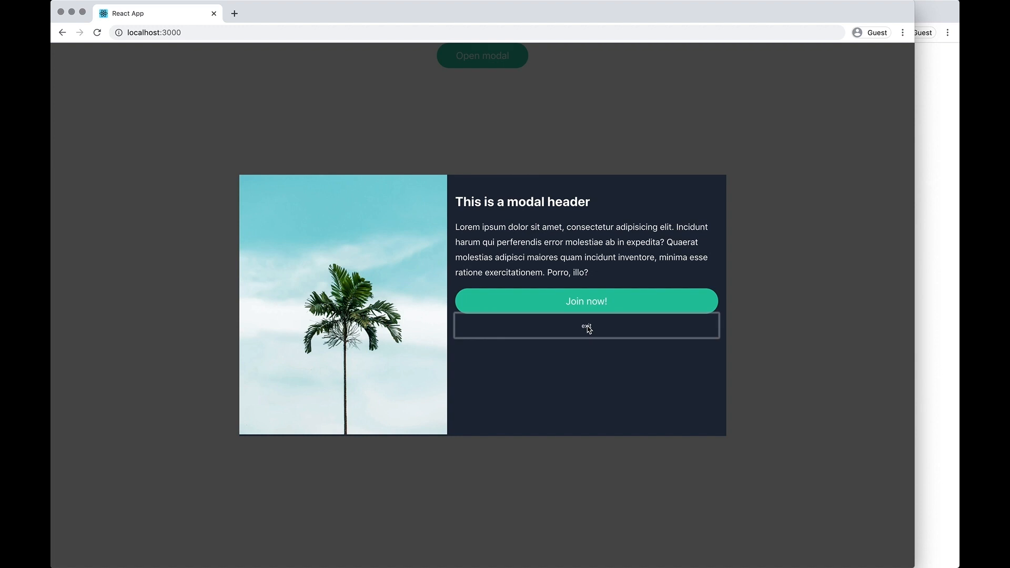
Step: Open and close the modal several times with its buttons in Chrome, then return to the editor
left_click(588, 326)
left_click(500, 53)
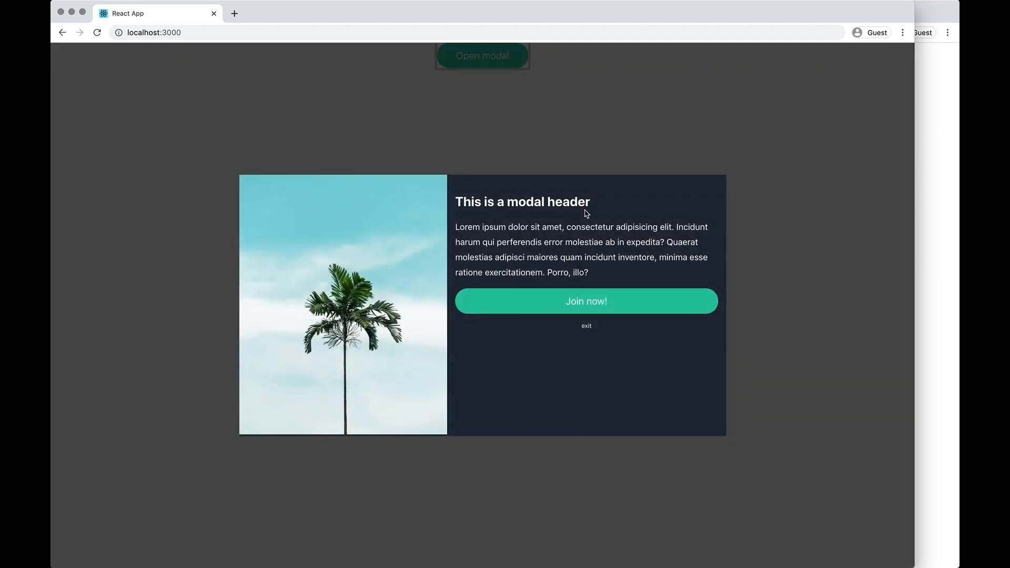
left_click(591, 327)
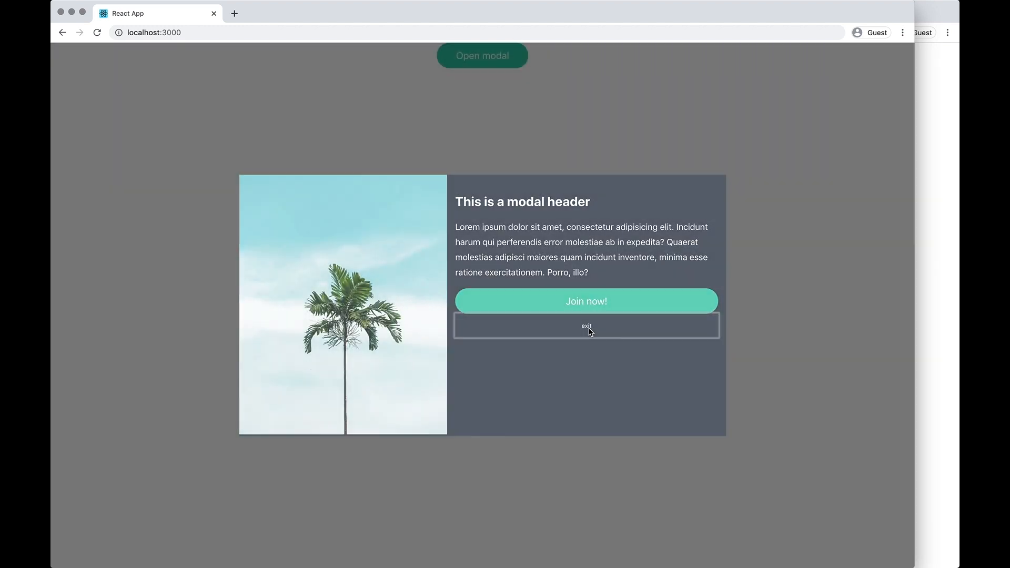
left_click(500, 60)
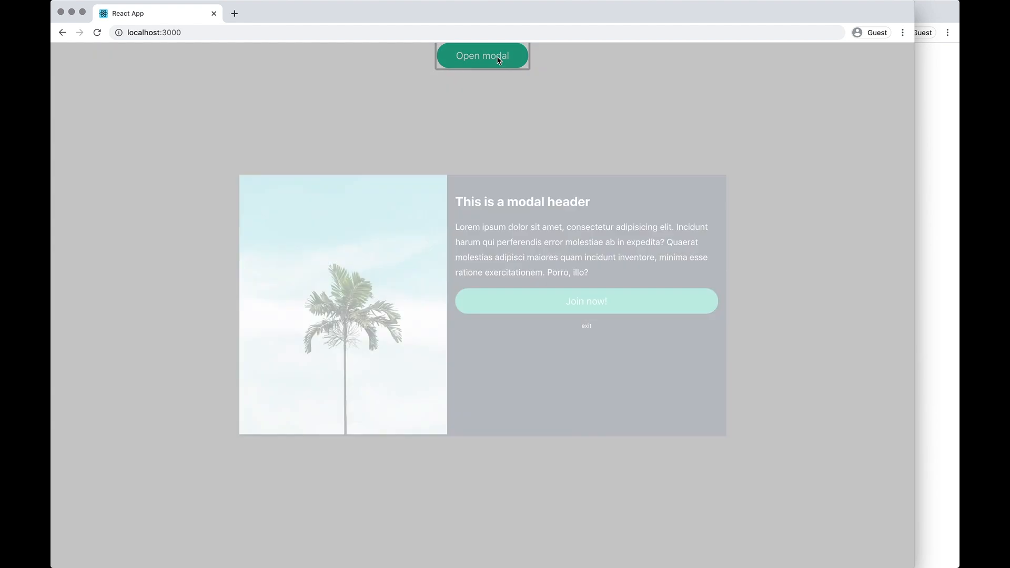
left_click(587, 327)
left_click(464, 57)
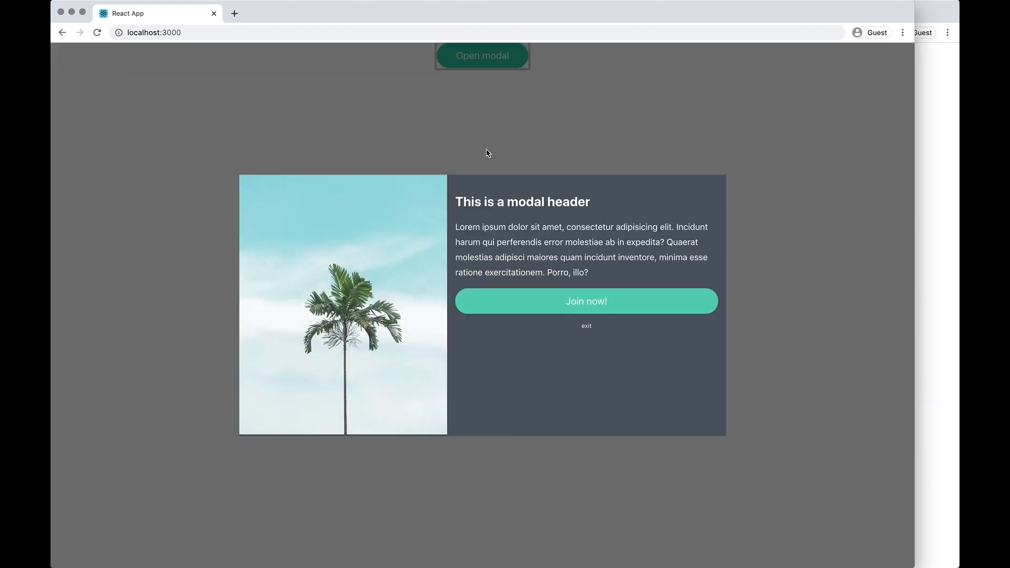
key("super+Tab")
Step: Narrow the Chrome window so the modal reflows beside the palm photo, then return to the code
left_click(290, 193)
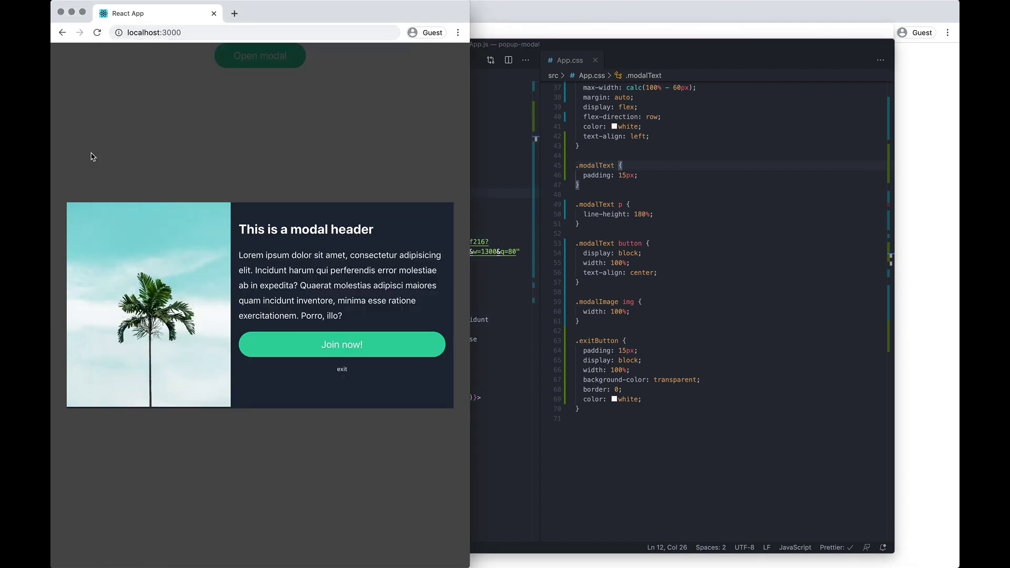
left_click(95, 158)
left_click_drag(471, 183, 451, 191)
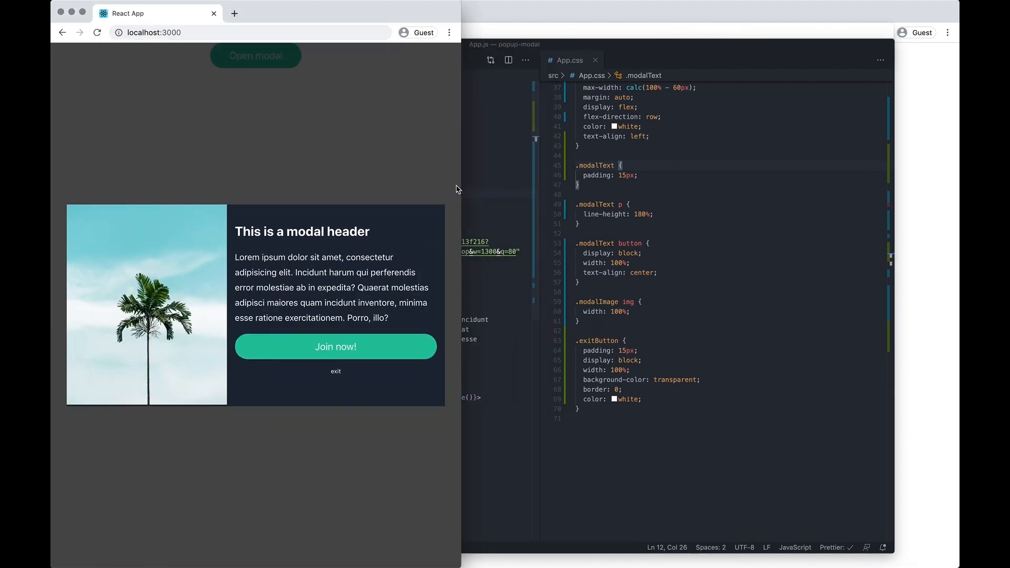
left_click_drag(407, 196, 399, 196)
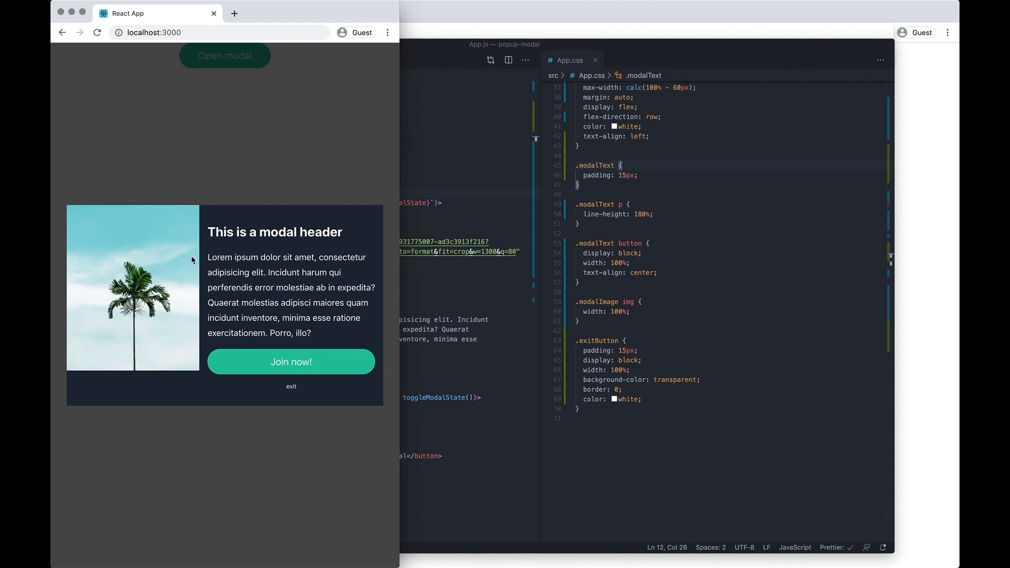
left_click(628, 207)
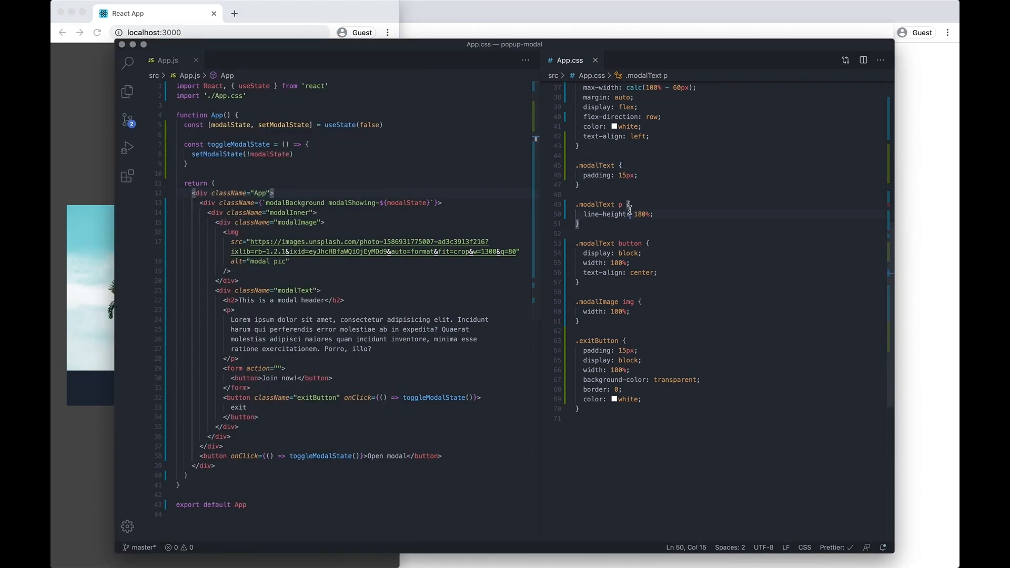
scroll(629, 208, "up", 6)
Step: Select modalImage in App.js, then inspect the palm image element in Chrome
double_click(284, 223)
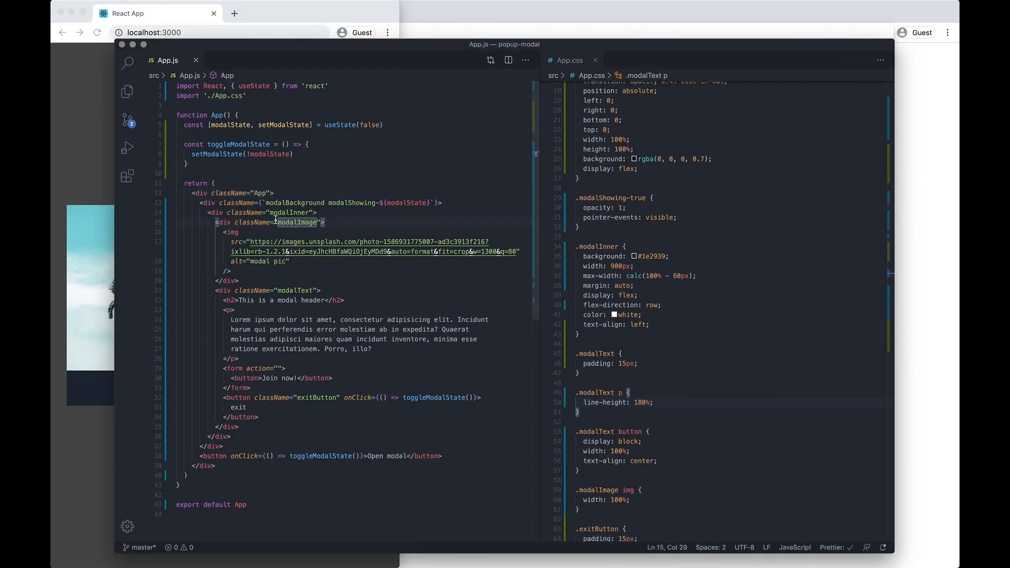
left_click(271, 291)
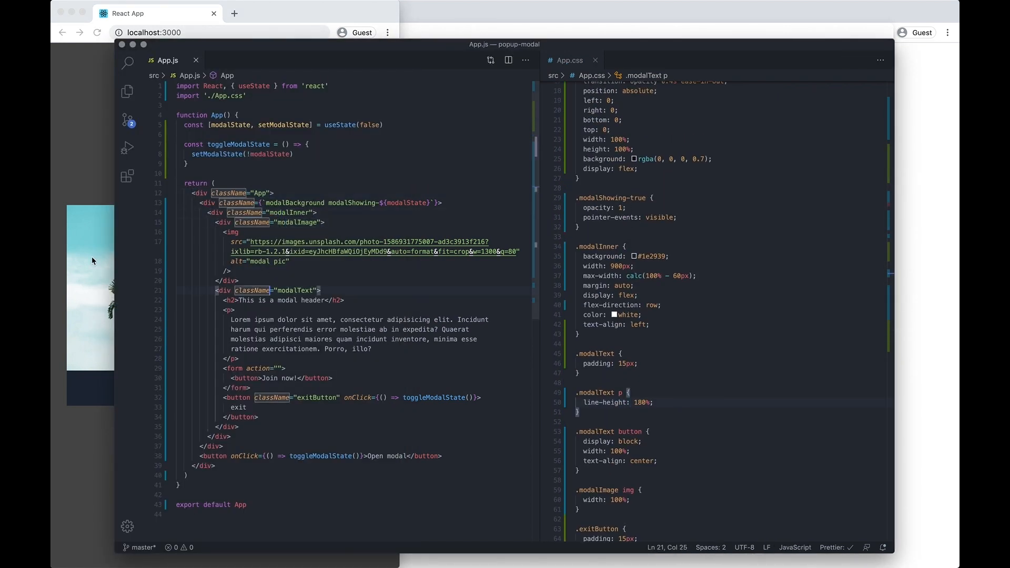
left_click(92, 256)
right_click(111, 288)
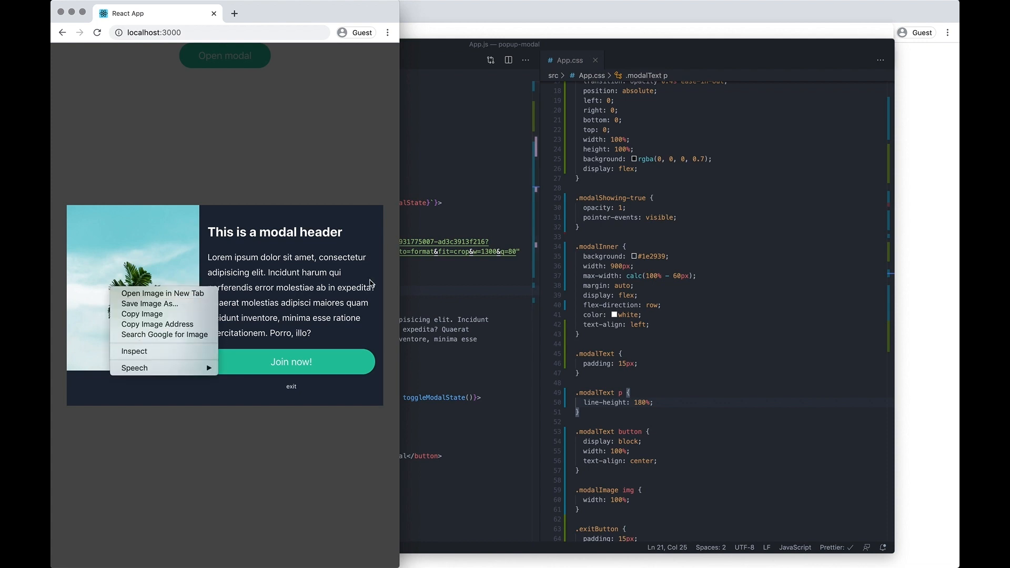
left_click(135, 352)
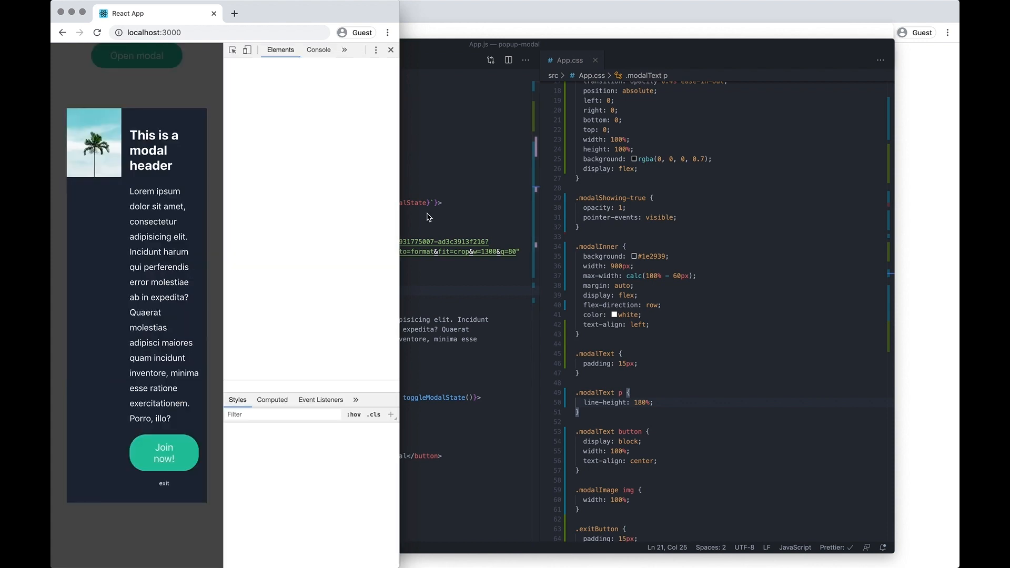
Step: Undock DevTools into its own window, select the div.modalImage container, and return to the code
left_click(376, 50)
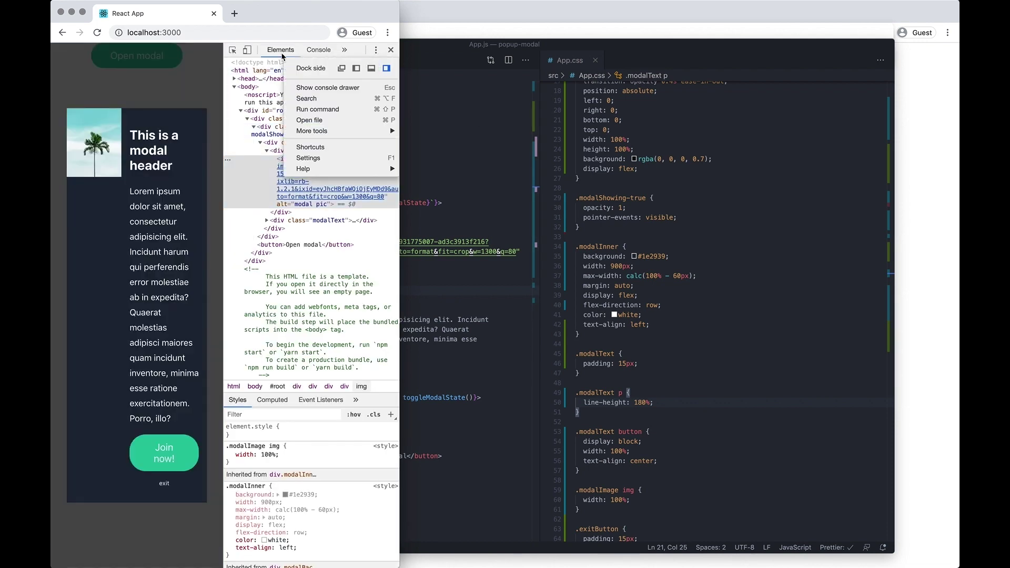
left_click(341, 68)
left_click_drag(332, 55, 632, 67)
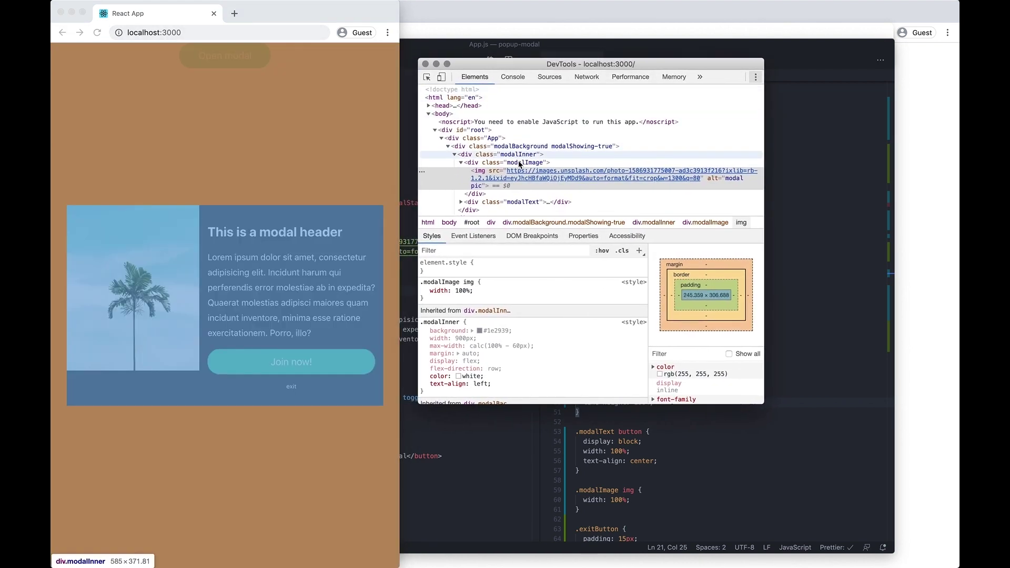
left_click(519, 163)
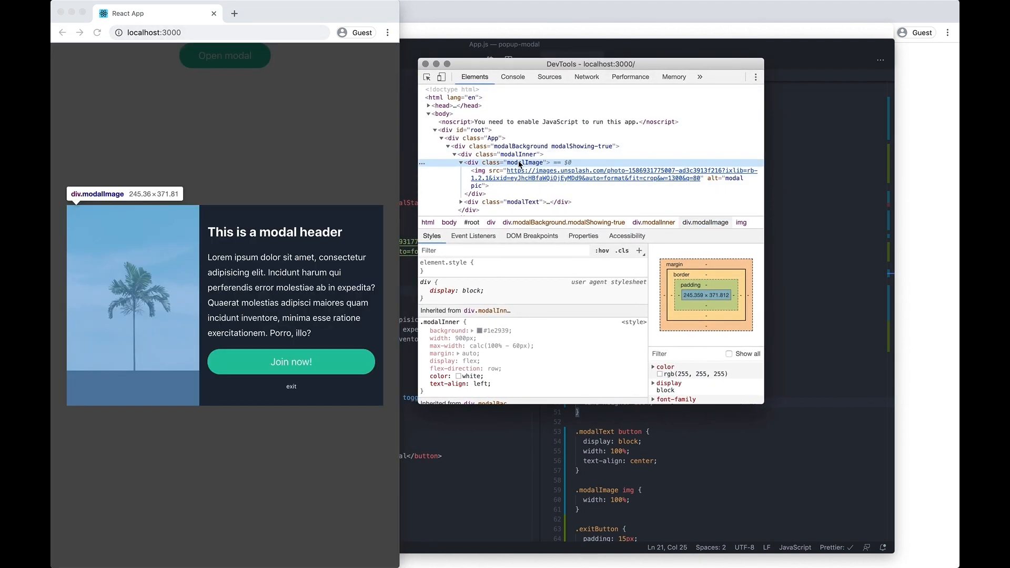
left_click(461, 163)
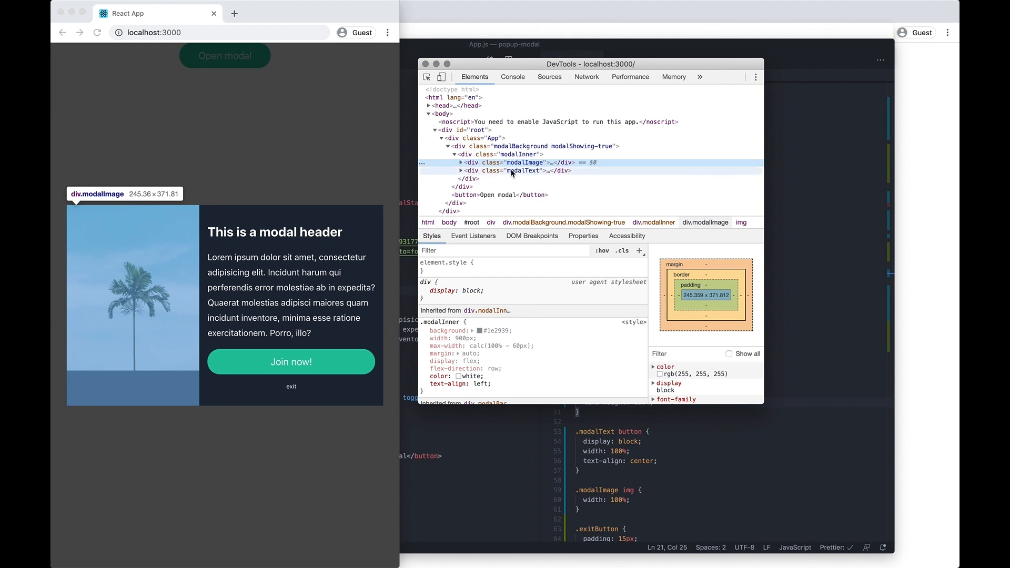
left_click(521, 170)
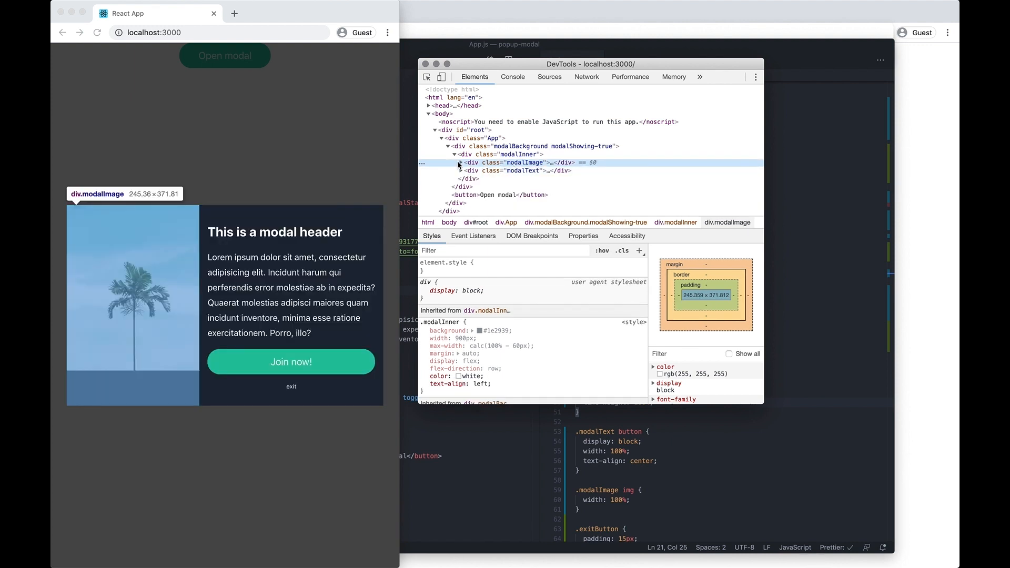
left_click(800, 205)
scroll(800, 205, "up", 3)
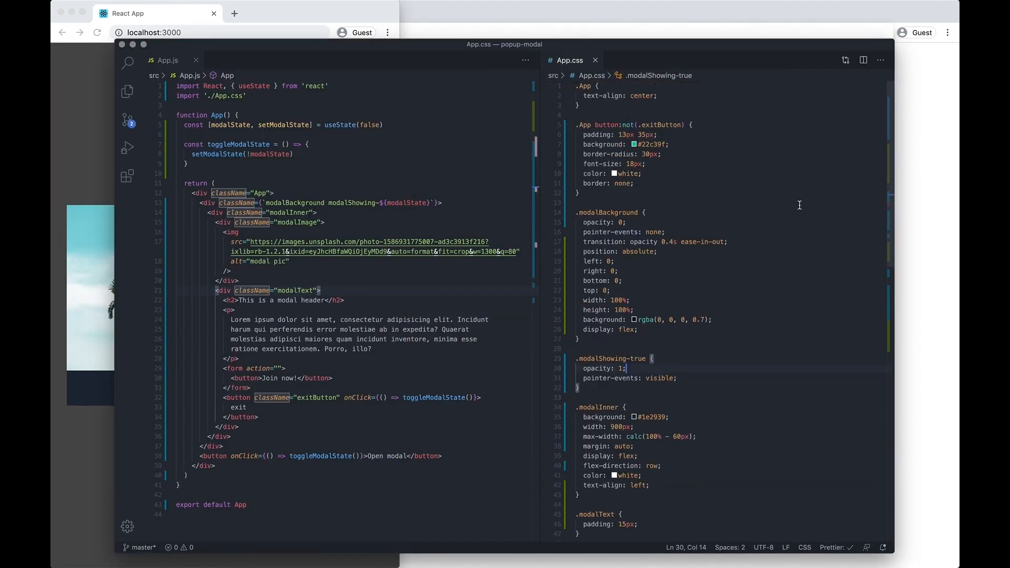
scroll(800, 205, "down", 5)
scroll(800, 206, "down", 3)
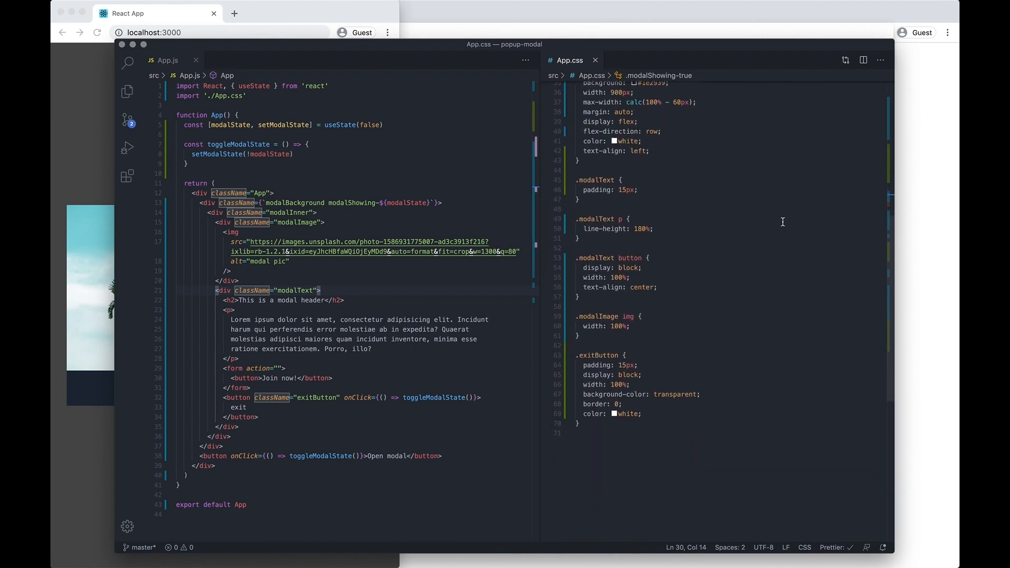
Step: Add object-fit: cover below width: 100% in the .modalImage img rule and save
left_click(667, 320)
key("Return")
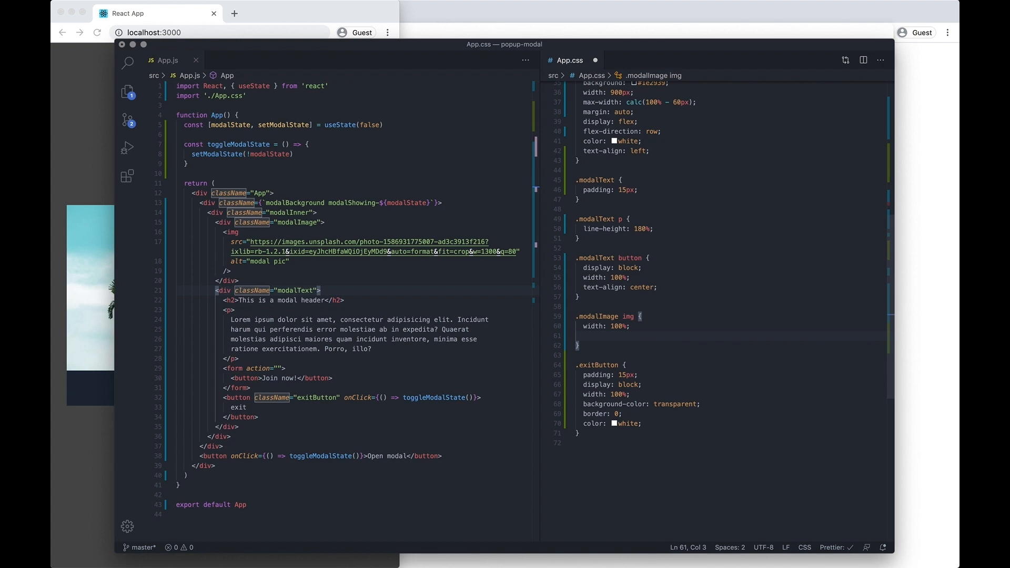
type("objec")
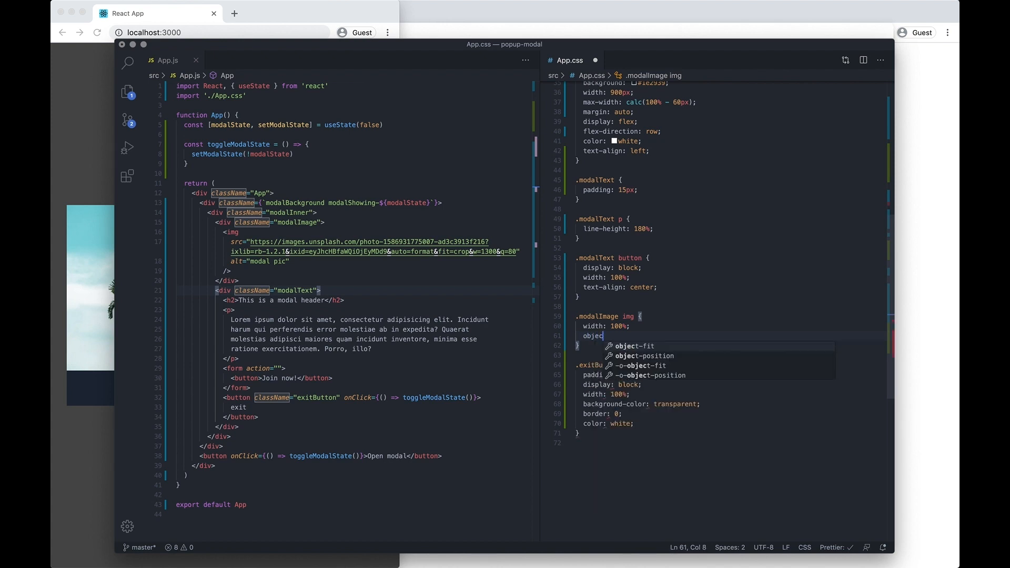
type("t-fit: cove;")
key("Left")
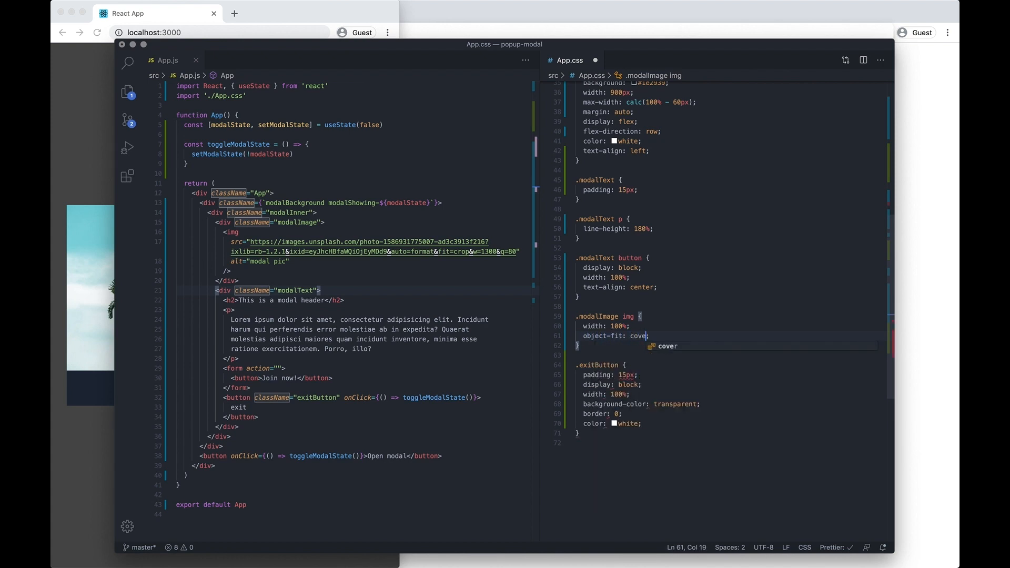
type("r")
key("ctrl+s")
Step: Reopen the modal in the reloaded browser and inspect the palm image element
left_click(99, 290)
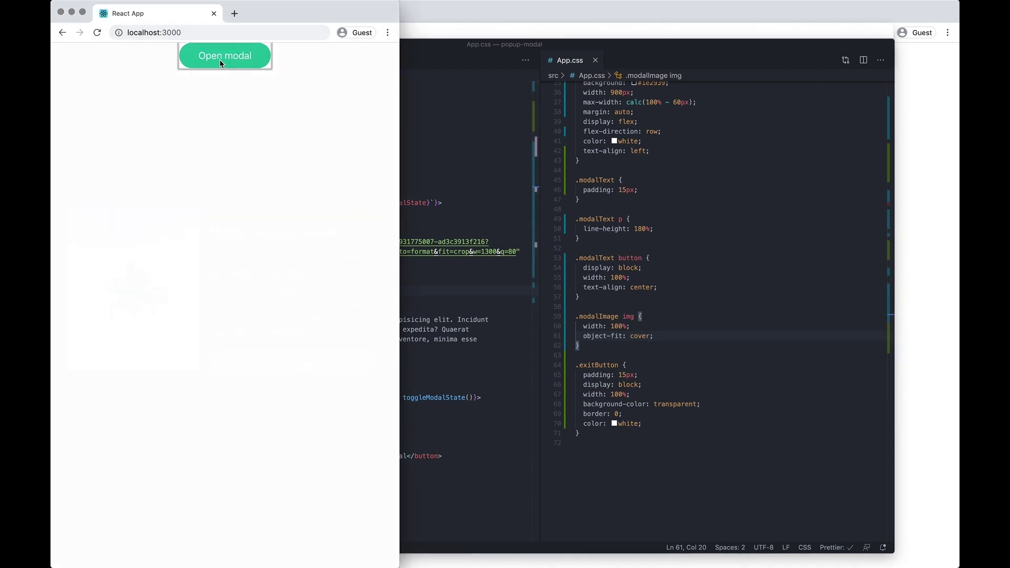
left_click(224, 57)
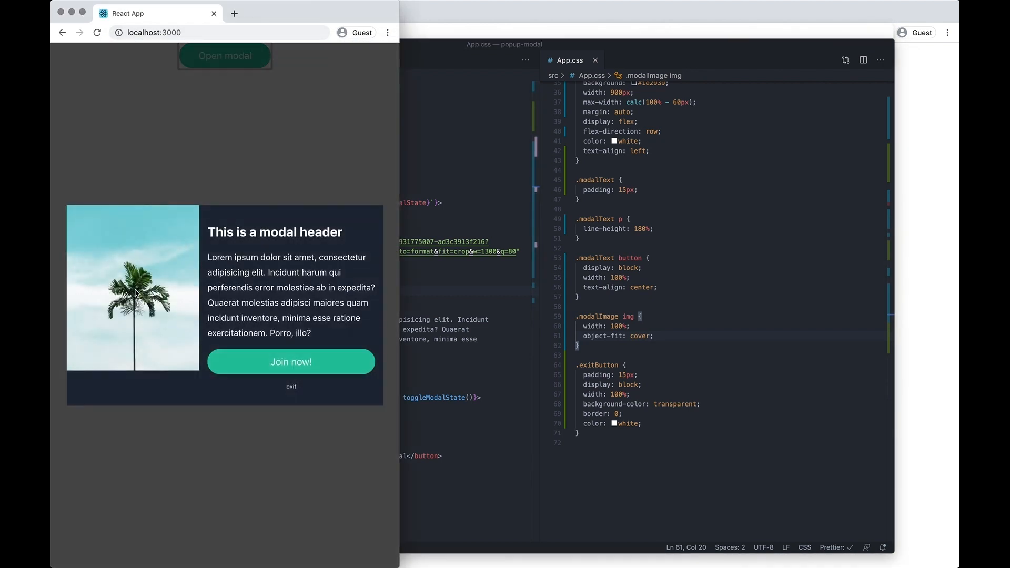
right_click(136, 292)
left_click(153, 353)
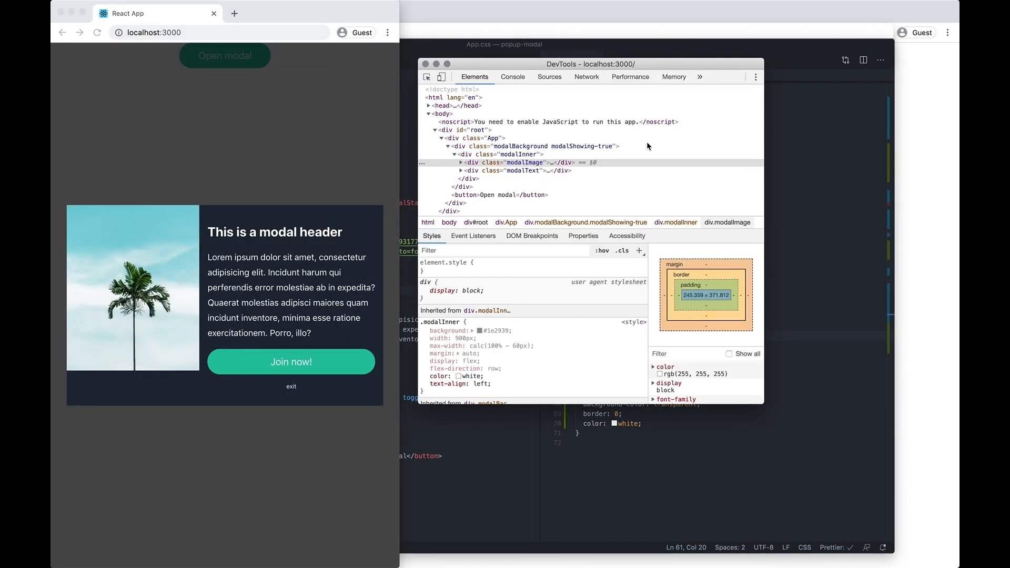
Step: Add height: 100% to the .modalImage img styles in DevTools so the photo fills its column
left_click(461, 163)
mouse_move(495, 170)
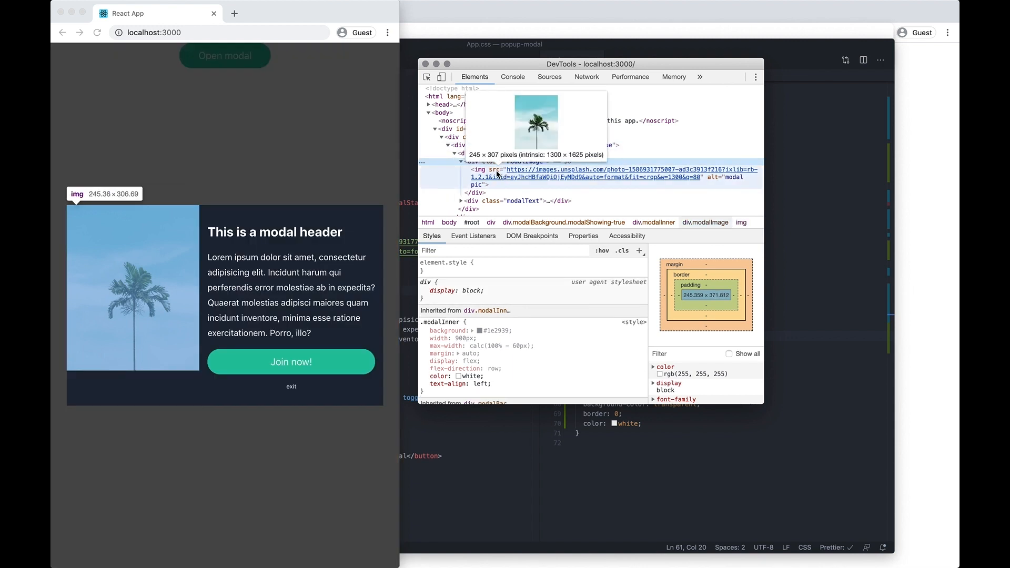
left_click(482, 172)
left_click(474, 269)
type("height")
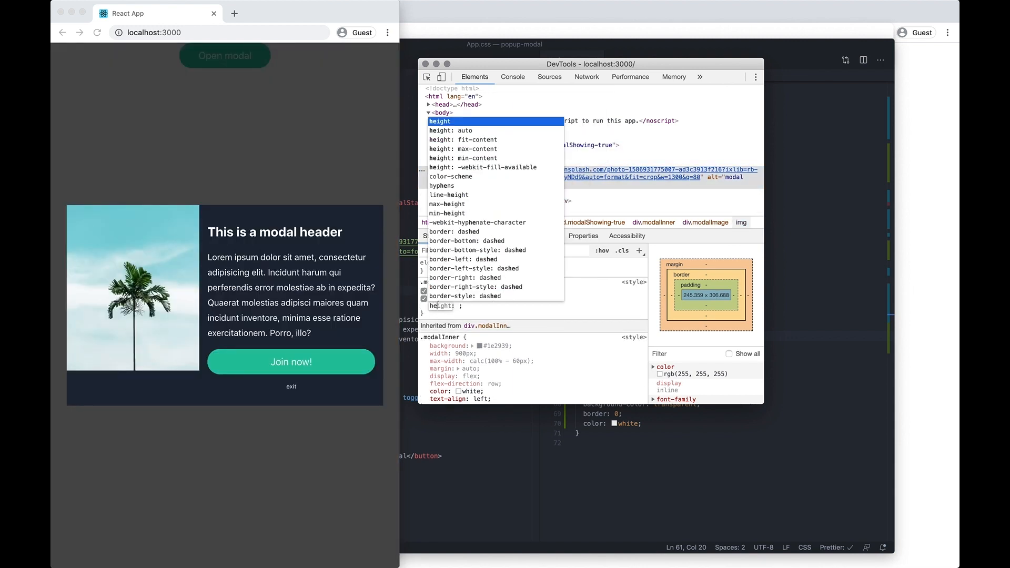
key("Tab")
type("100%")
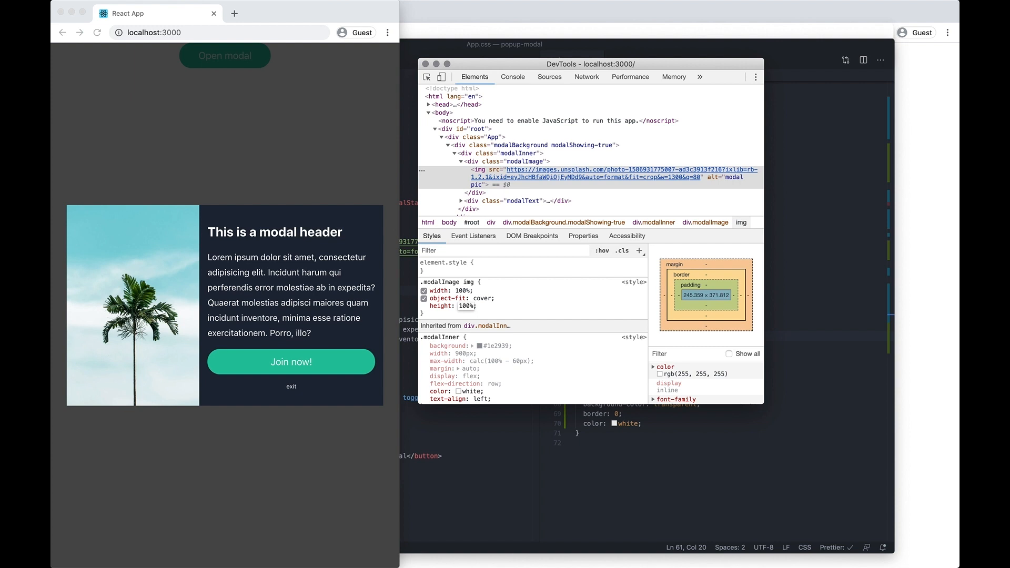
Step: Copy the height: 100% declaration and place the caret in the .modalImage img rule in App.css
left_click_drag(499, 298, 425, 306)
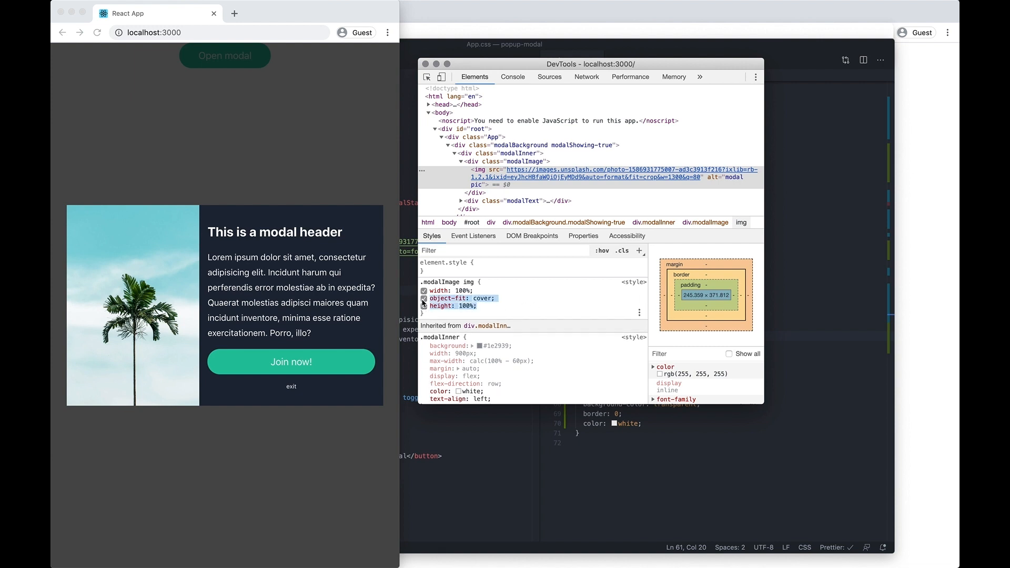
left_click_drag(500, 306, 431, 306)
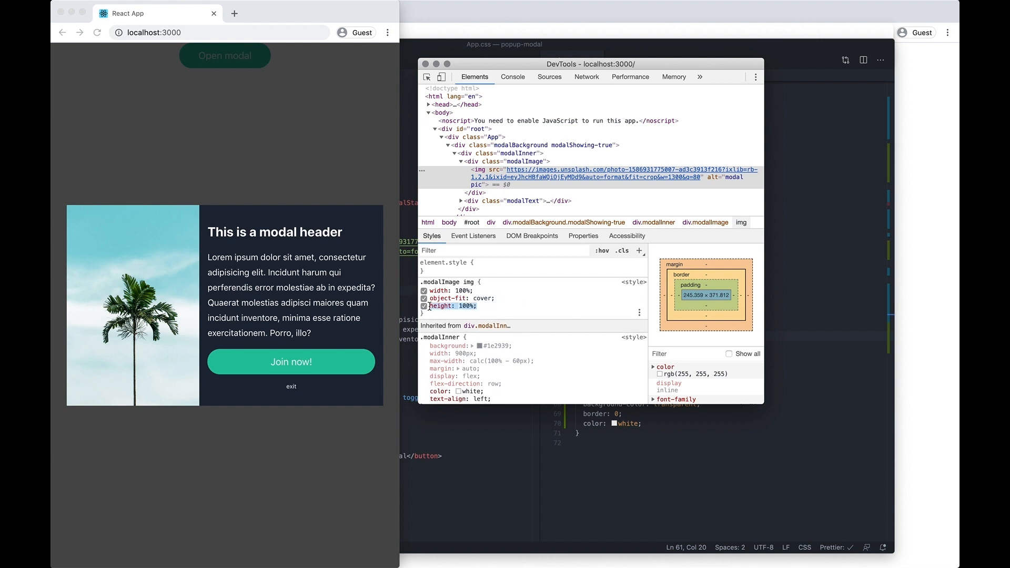
key("super+c")
key("super+Tab")
left_click(787, 237)
Step: Paste height: 100% into App.css, save, and narrow Chrome toward 500px to preview the modal
key("super+v")
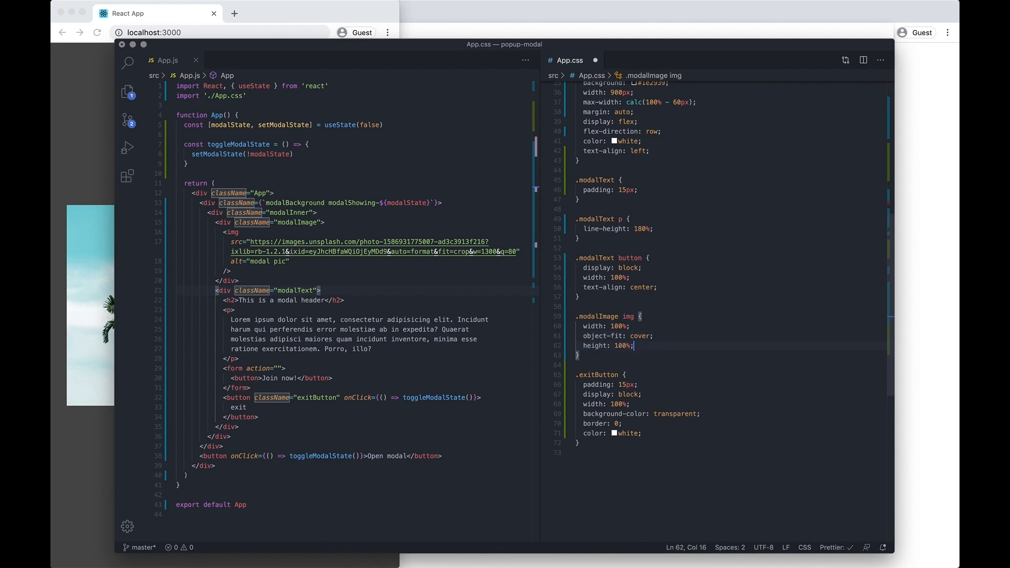
key("super+s")
left_click(96, 118)
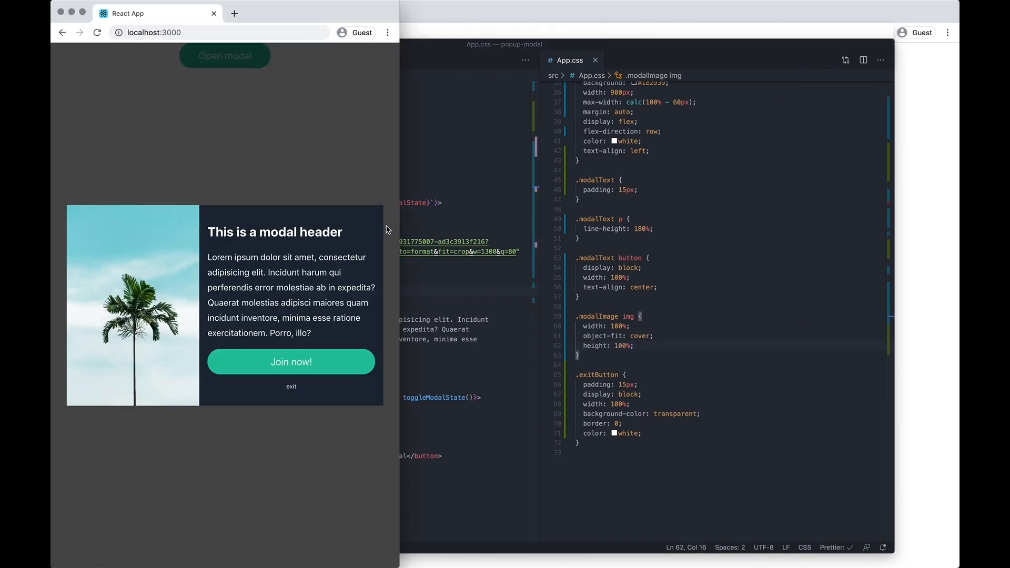
key("super+a")
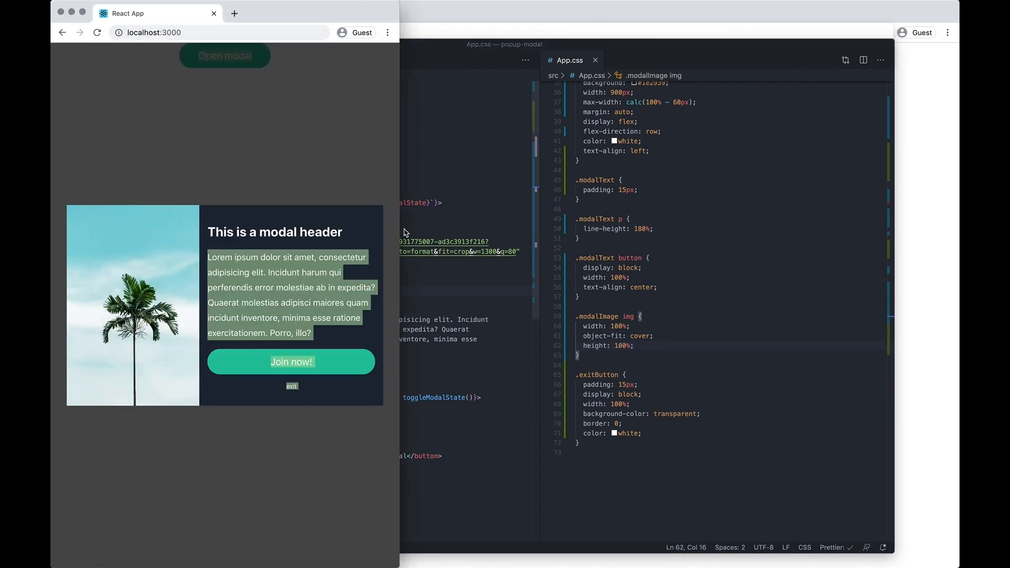
left_click_drag(400, 232, 321, 217)
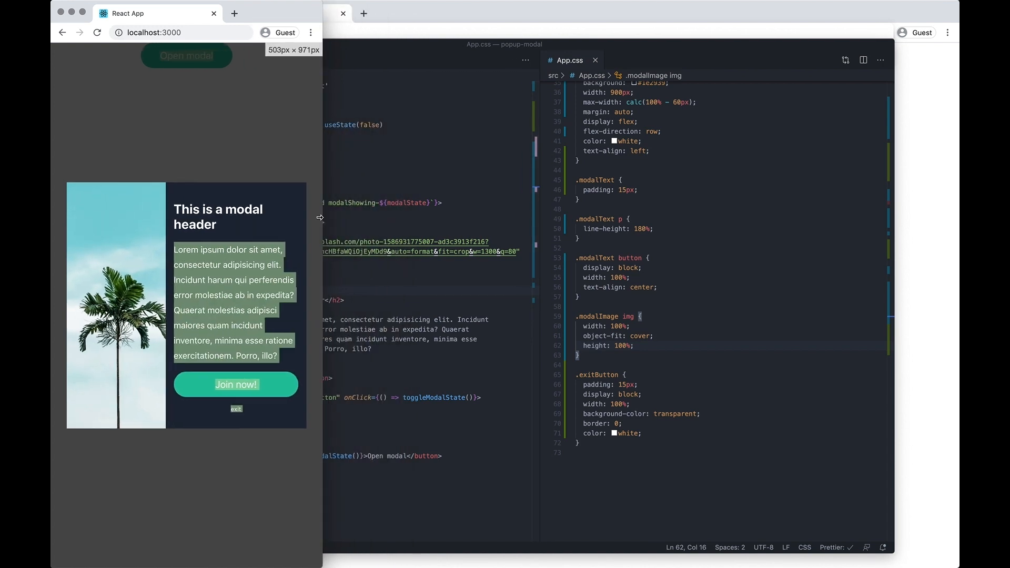
Step: Set the browser width to 500px, then return to the end of the stylesheet
left_click(252, 237)
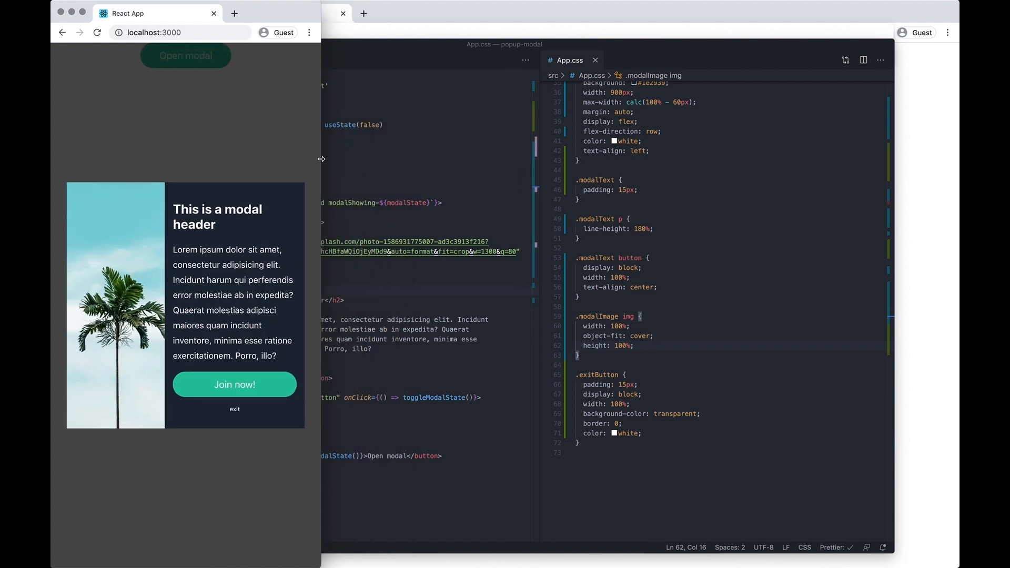
left_click_drag(322, 159, 323, 198)
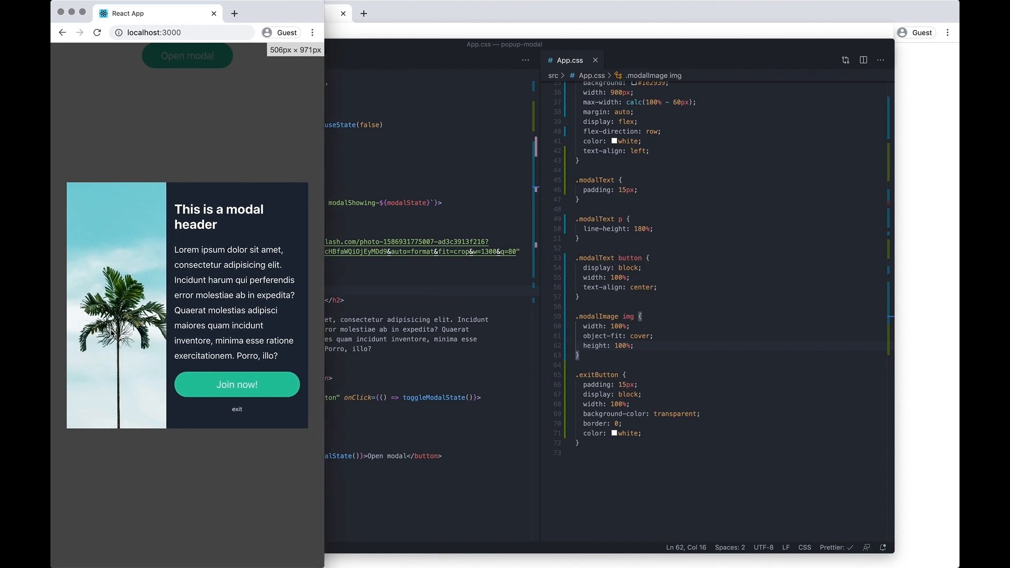
left_click(342, 219)
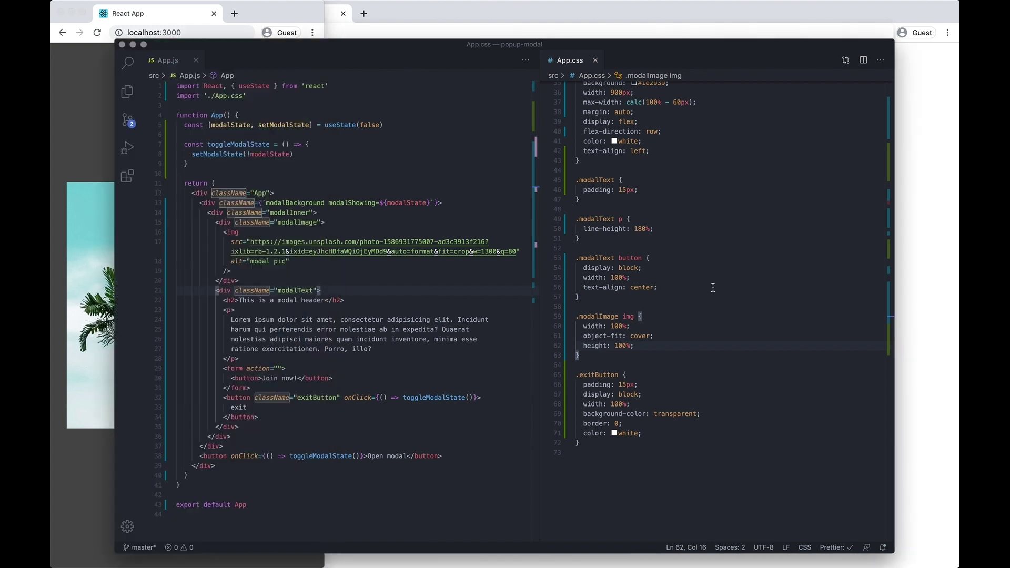
left_click(594, 446)
key("Return")
key("Return")
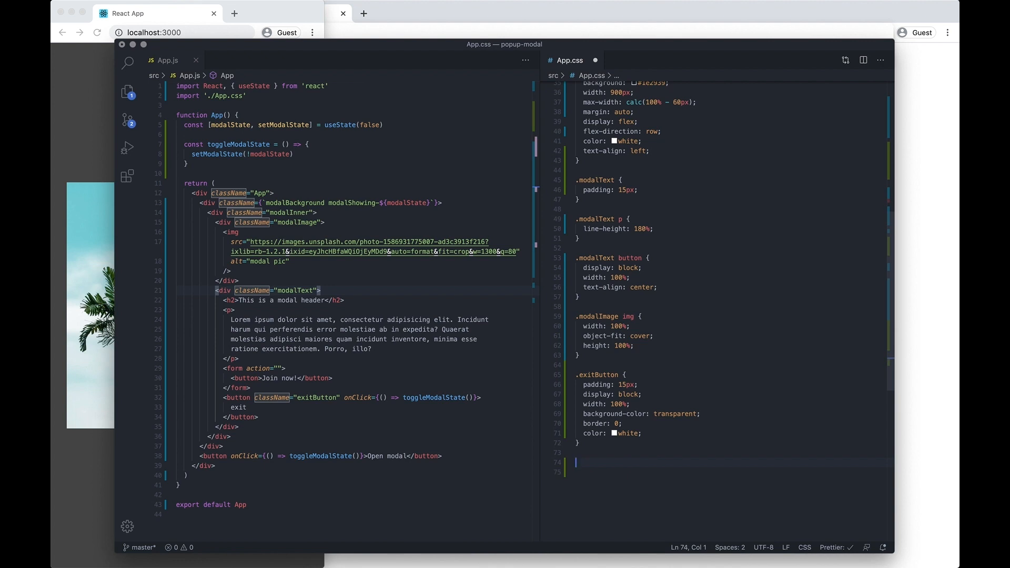
type("@media ")
type("(")
type("max-width: 5")
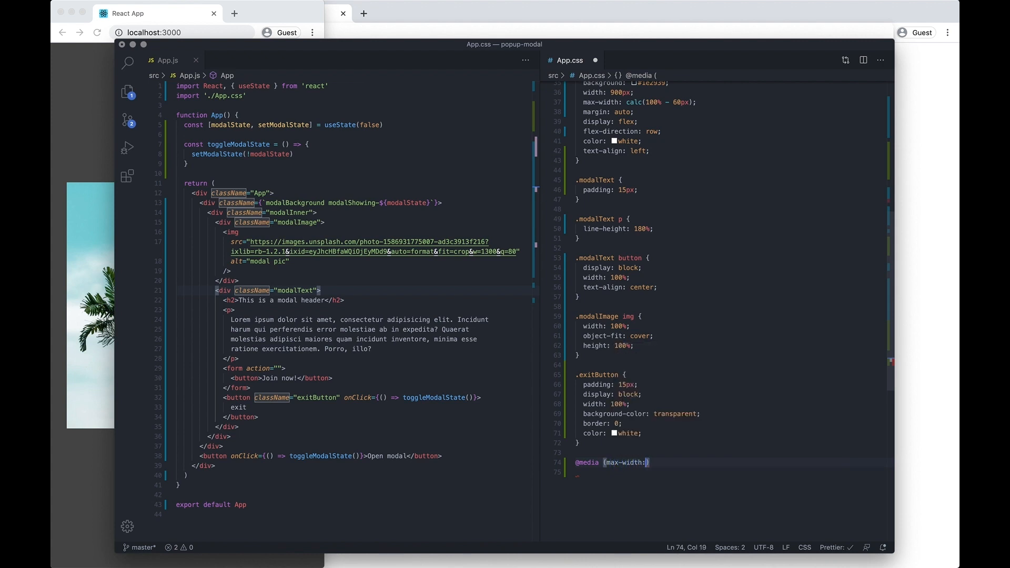
type("00px")
key("Right")
type("{")
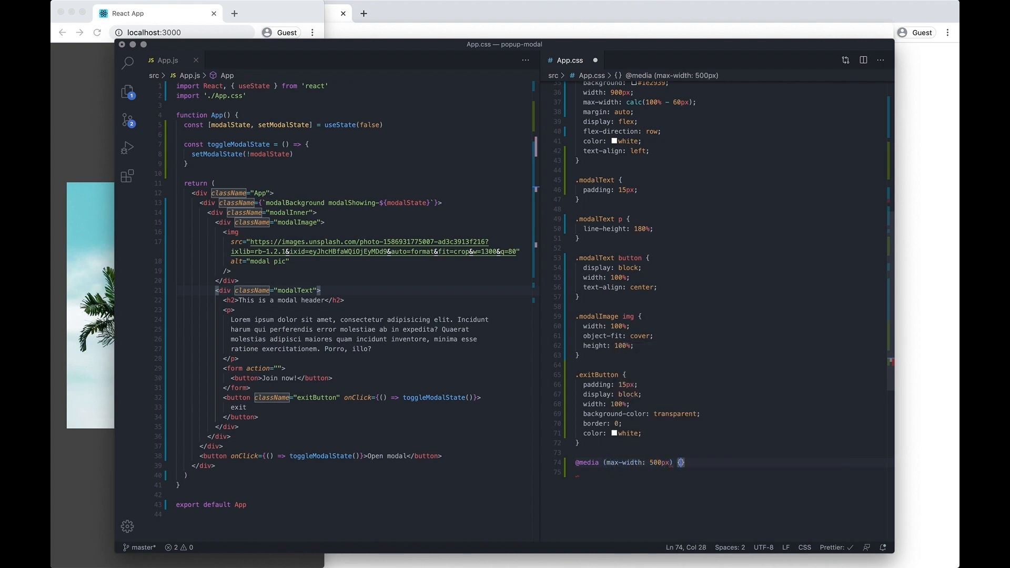
key("Return")
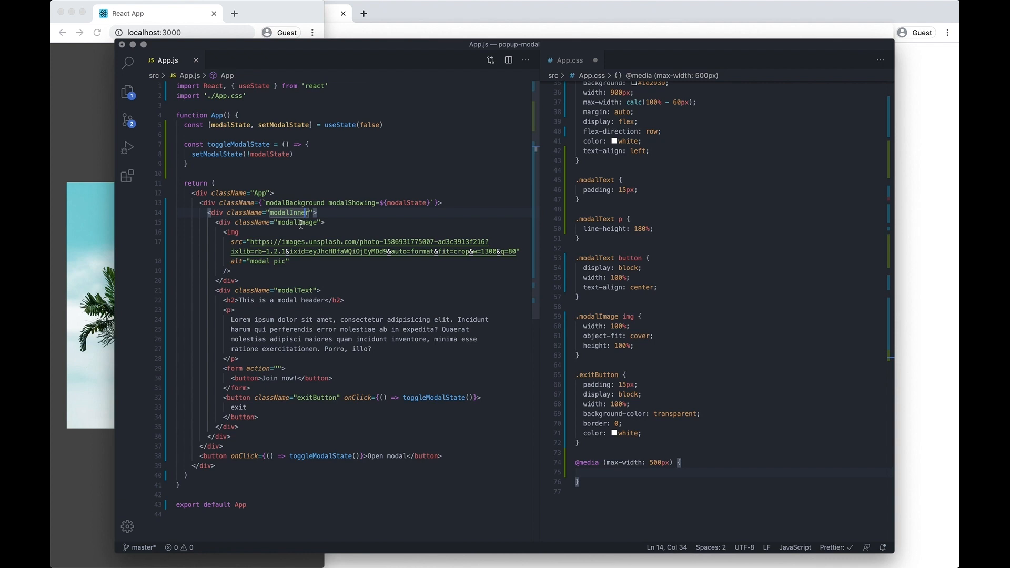
double_click(298, 222)
key("super+c")
left_click(643, 474)
type(".")
key("super+v")
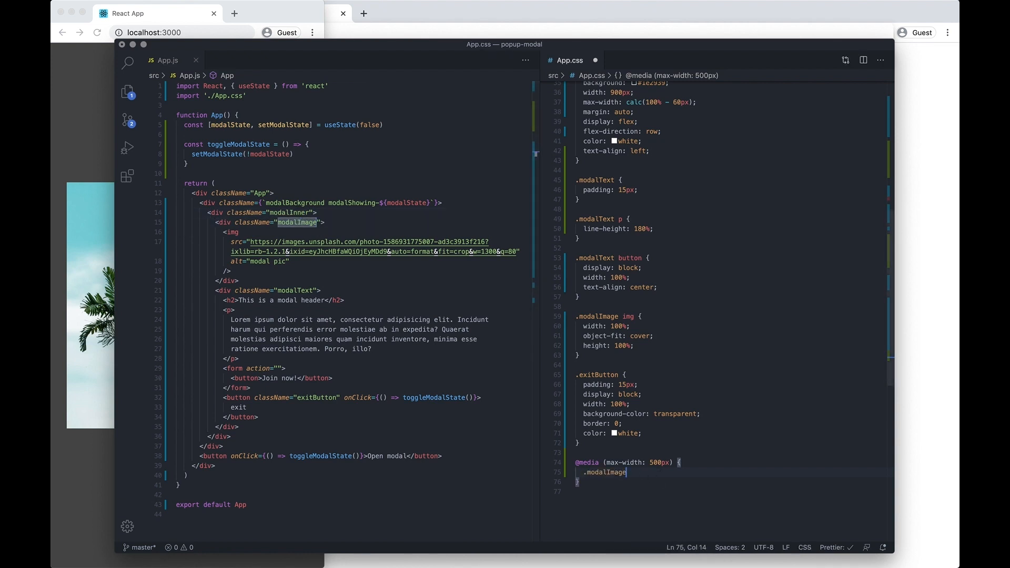
type("{")
key("BackSpace")
type("{")
type("d")
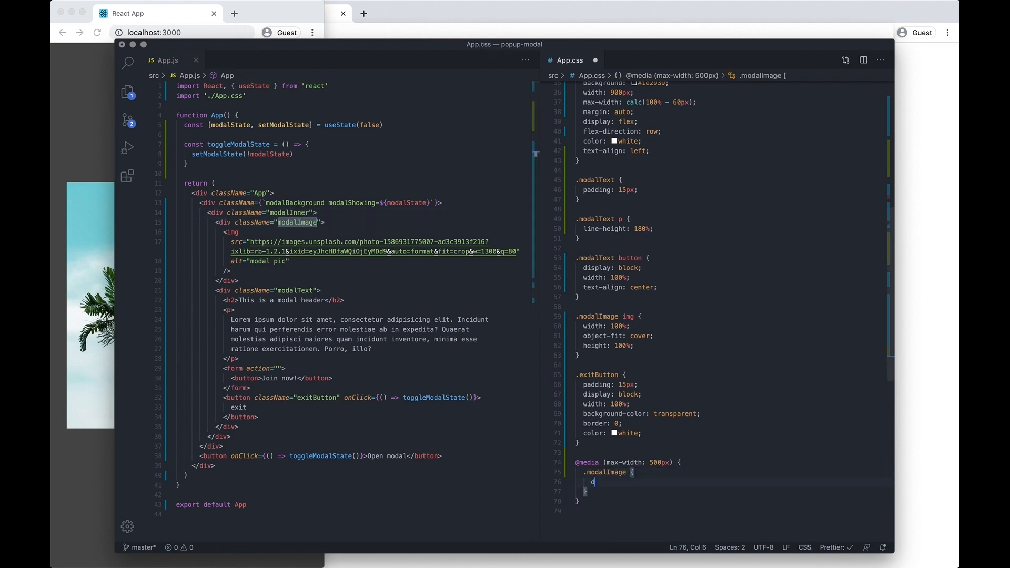
key("Return")
type("display: none;")
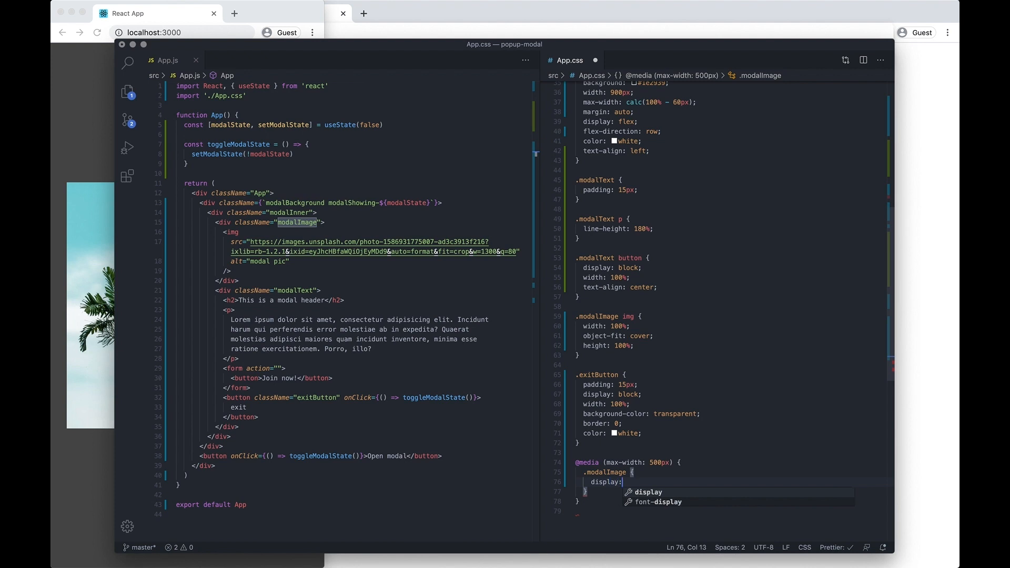
key("super+s")
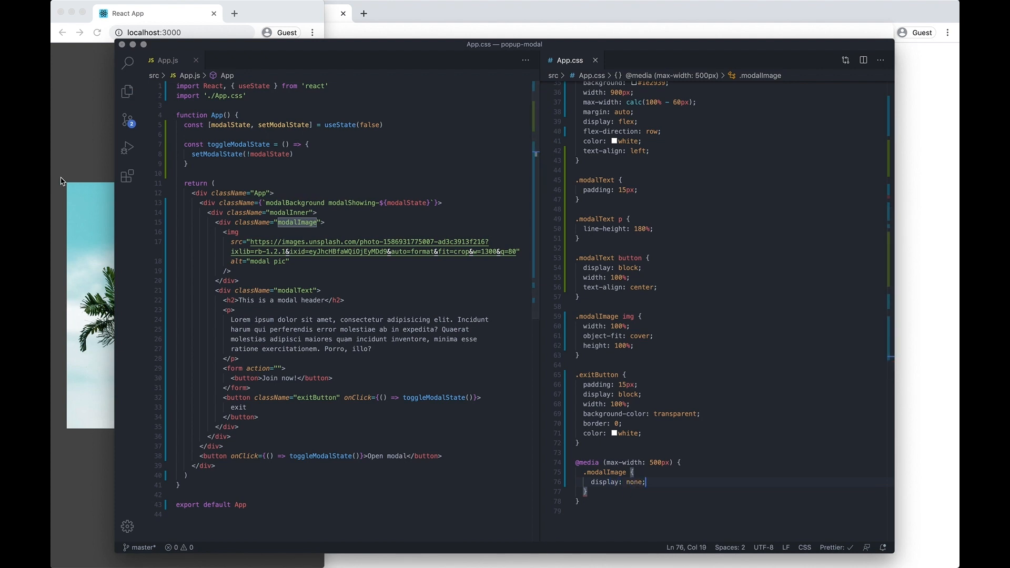
Step: Reopen the modal in Chrome and resize the window across 500px to watch the palm photo hide and reappear
left_click(63, 272)
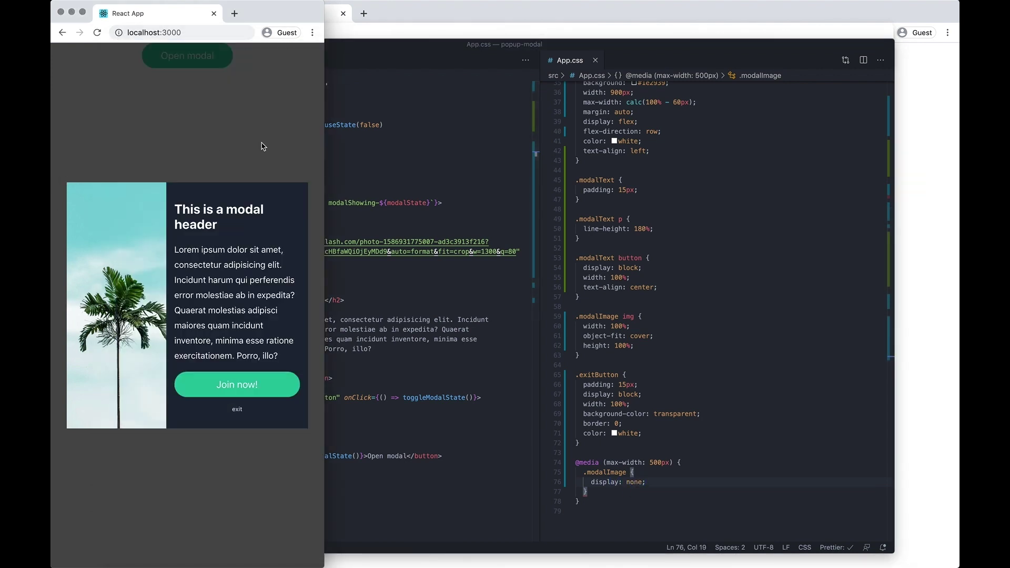
left_click(237, 408)
left_click(188, 55)
left_click_drag(324, 106, 321, 107)
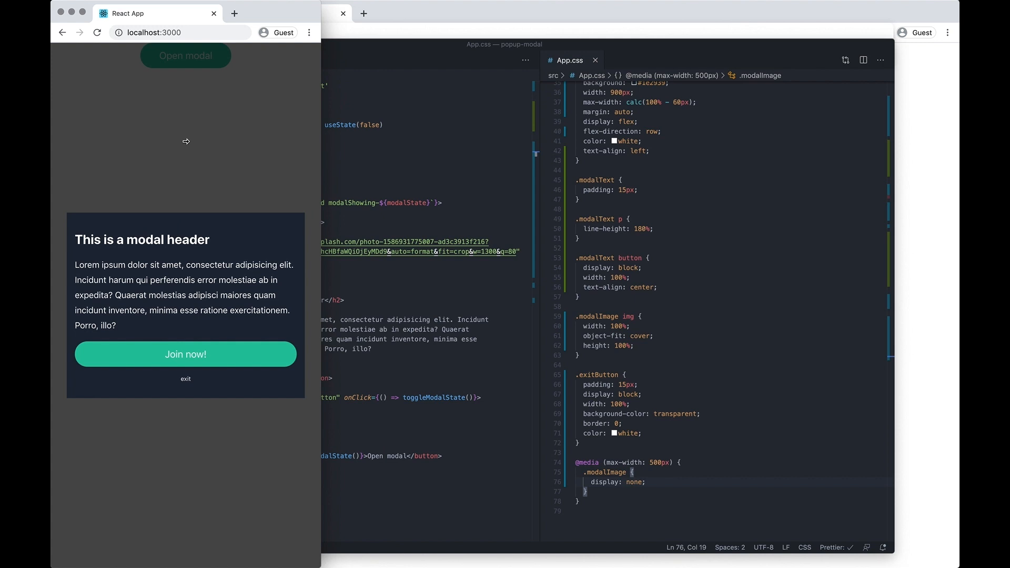
mouse_move(321, 144)
left_mouse_down()
mouse_move(560, 141)
mouse_move(835, 189)
left_mouse_up()
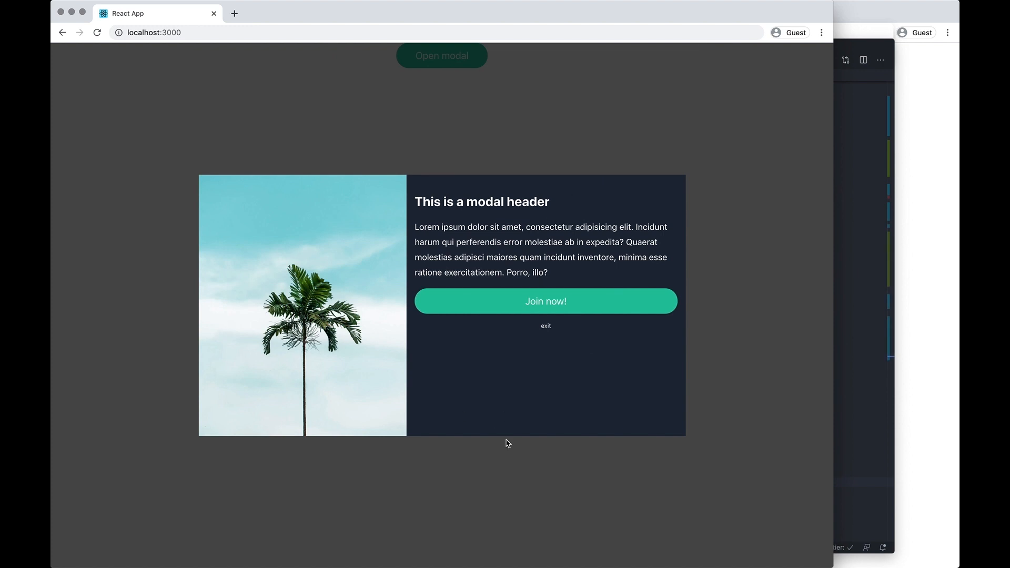
Step: Bring VS Code back in front of Chrome, showing App.js beside App.css
left_click(865, 219)
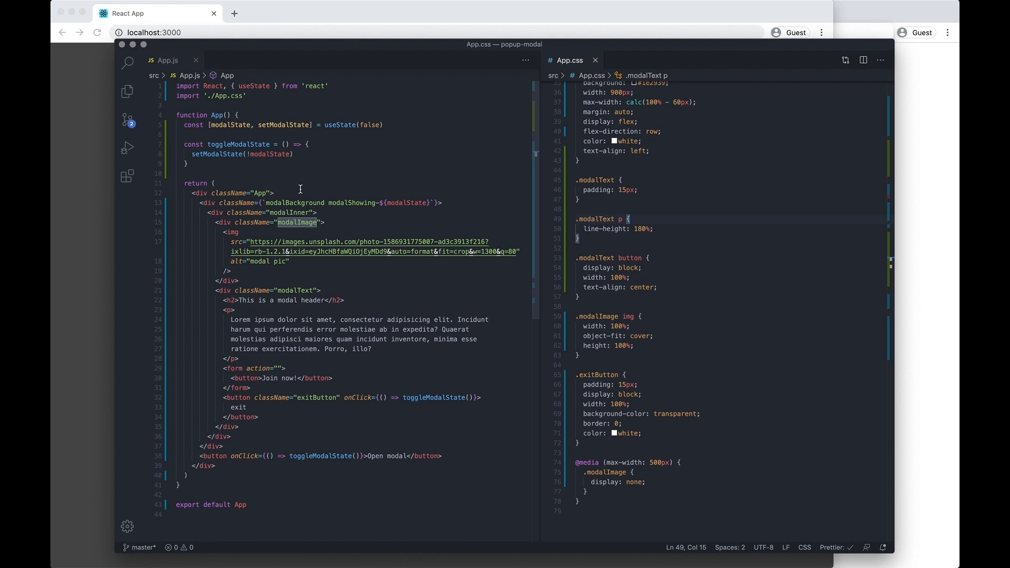
left_click_drag(183, 125, 225, 168)
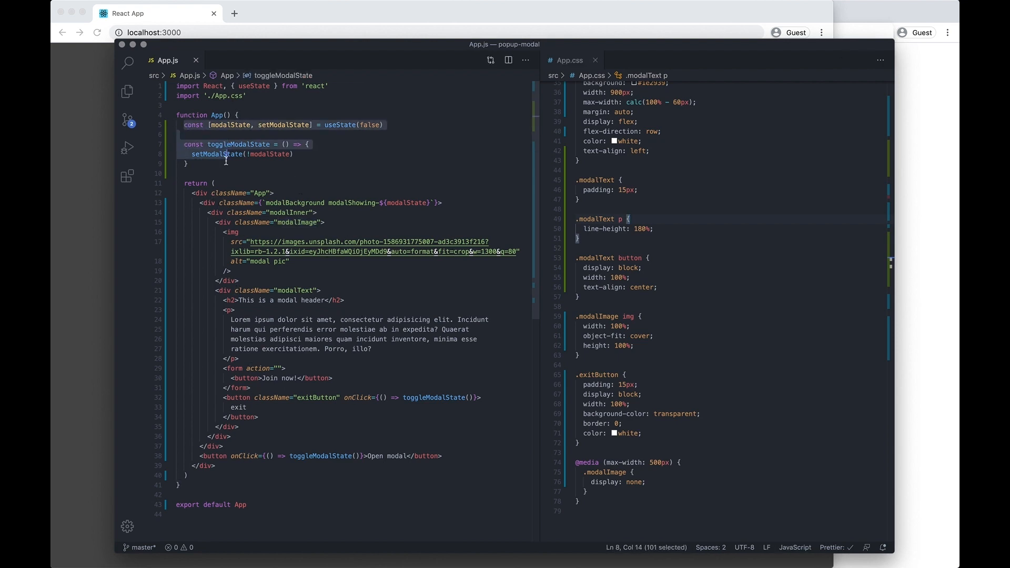
double_click(400, 204)
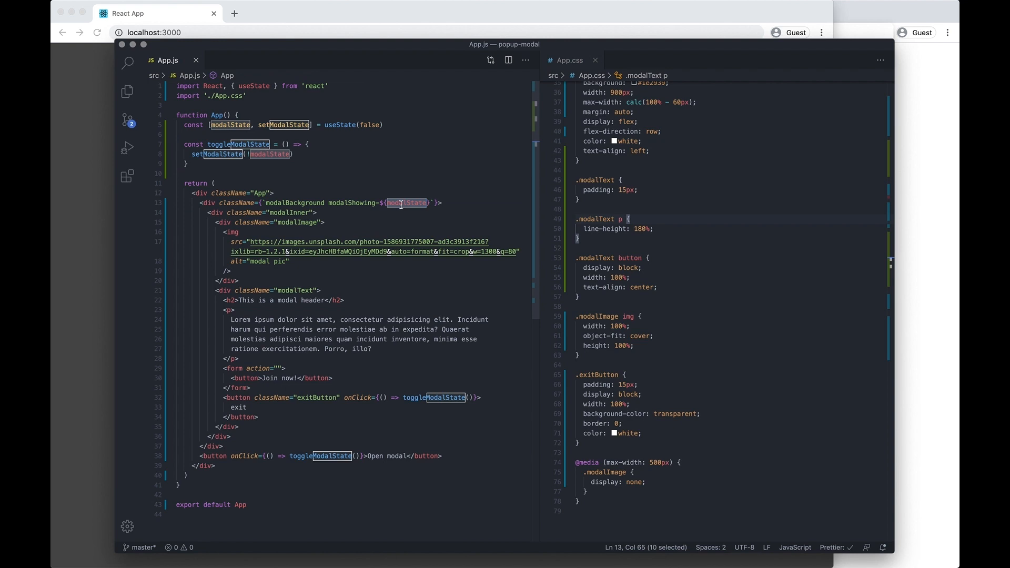